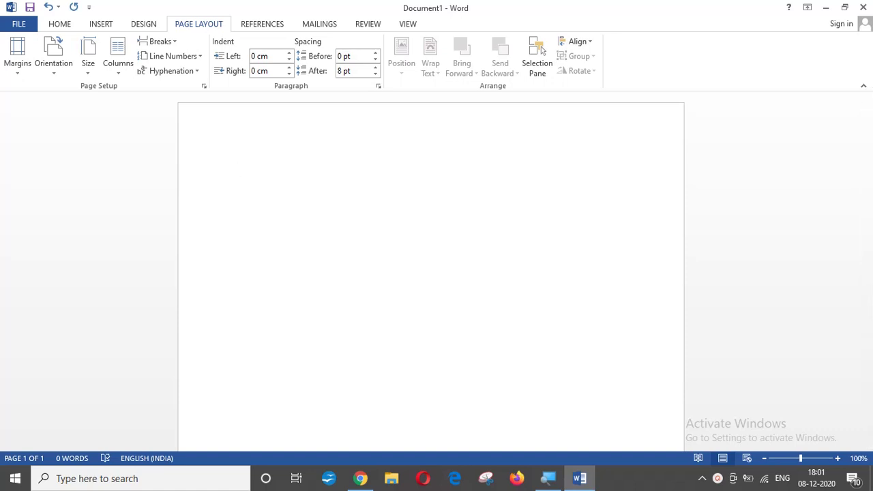
- Type a 'Letter Head' test line, then erase it
left_click(65, 26)
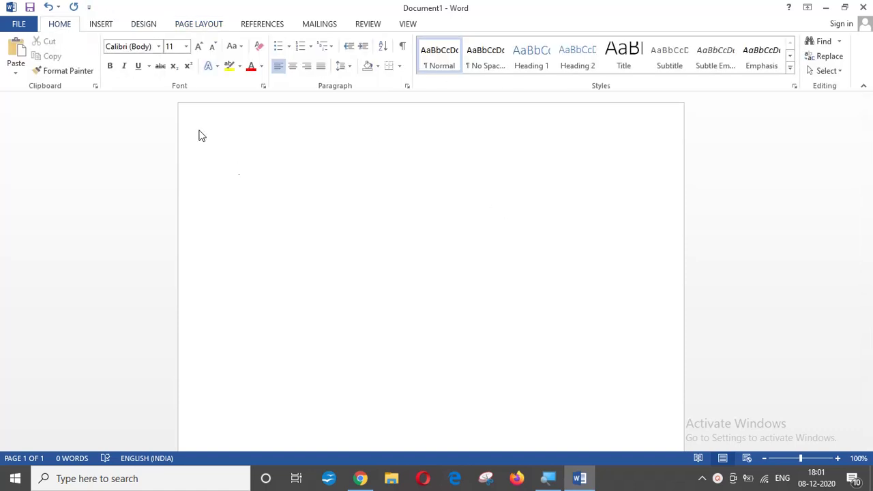
type("Lett")
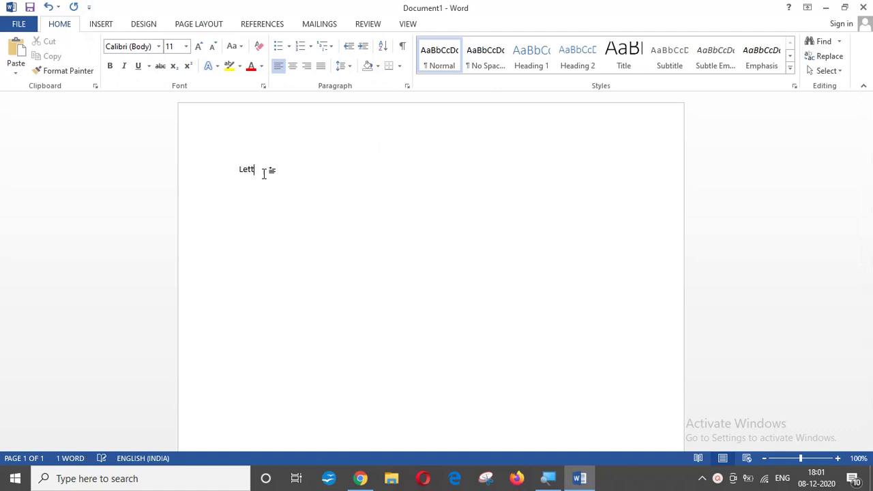
type("er Head")
key("BackSpace")
key("BackSpace")
key("BackSpace")
key("BackSpace")
key("BackSpace")
key("BackSpace")
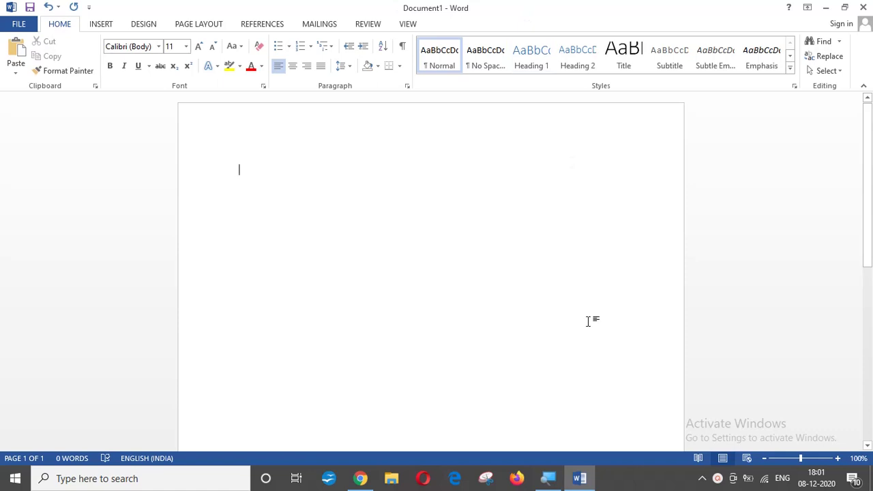
mouse_move(868, 174)
left_mouse_down()
mouse_move(870, 292)
mouse_move(869, 171)
left_mouse_up()
- Set the paper size to A4 and apply Narrow margins of 1.27 cm
left_click(201, 28)
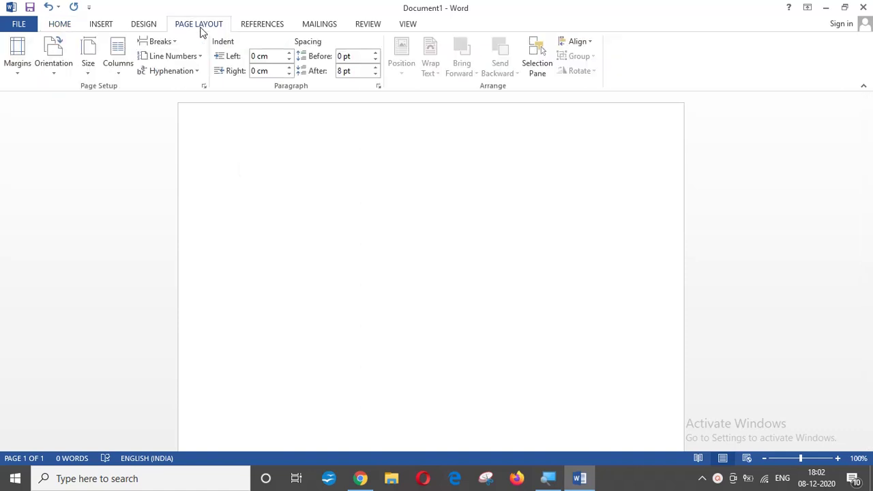
left_click(88, 75)
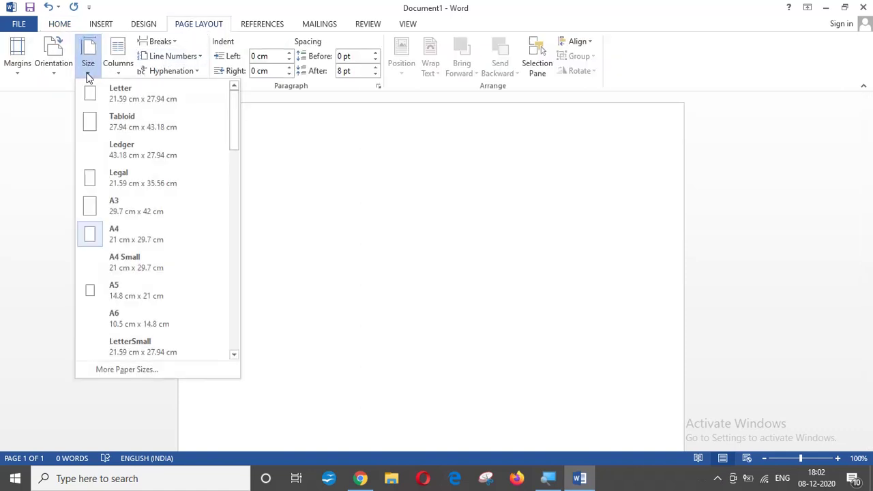
left_click(112, 235)
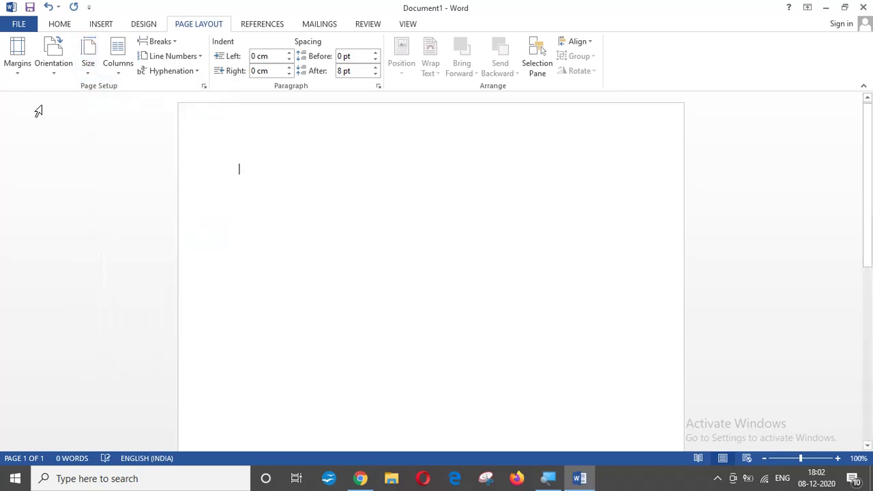
left_click(21, 72)
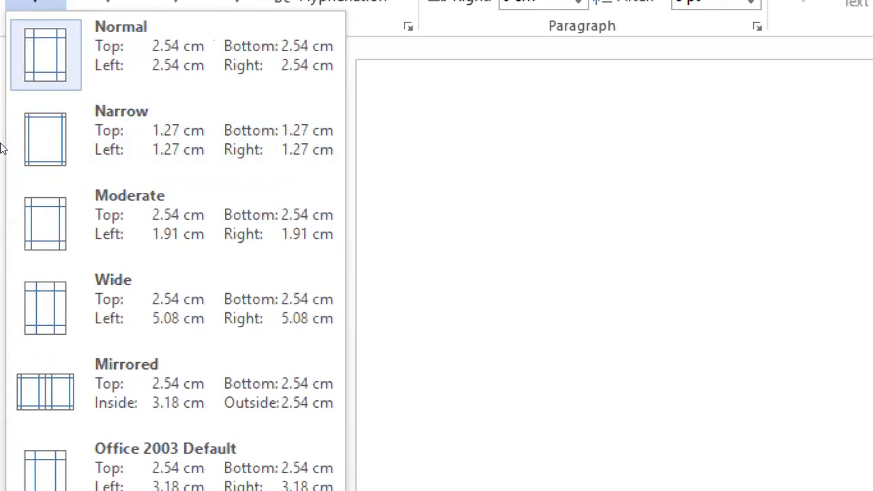
left_click(59, 150)
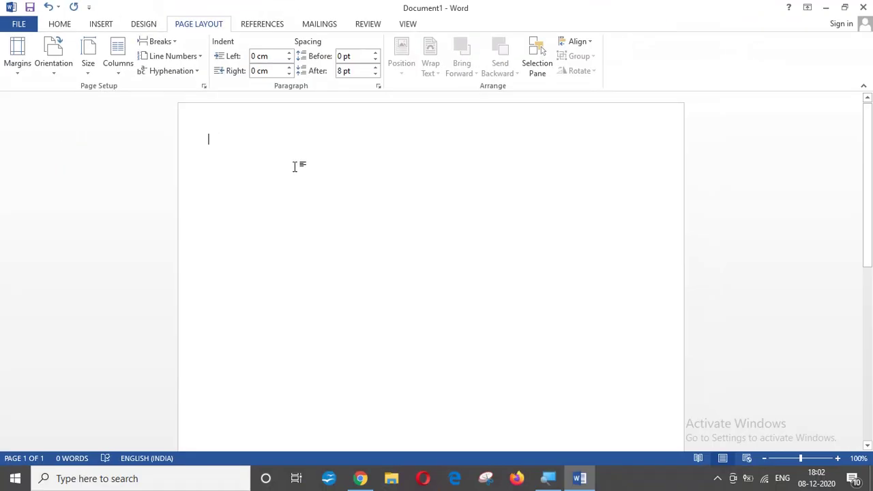
- Choose the Flowchart Manual Input shape from the Insert Shapes gallery
left_click(60, 27)
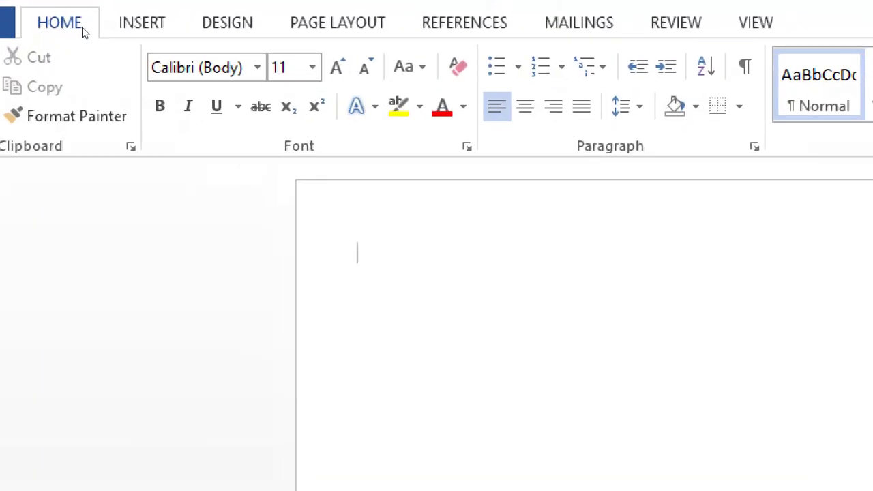
left_click(82, 27)
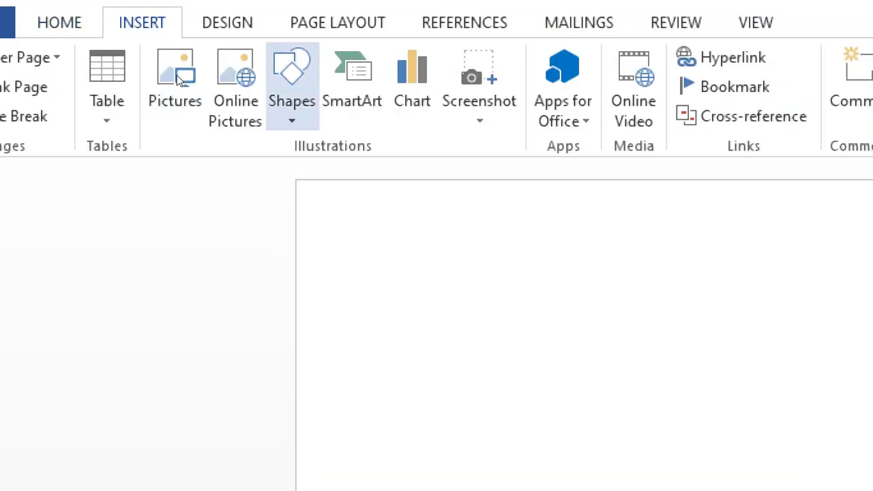
left_click(292, 82)
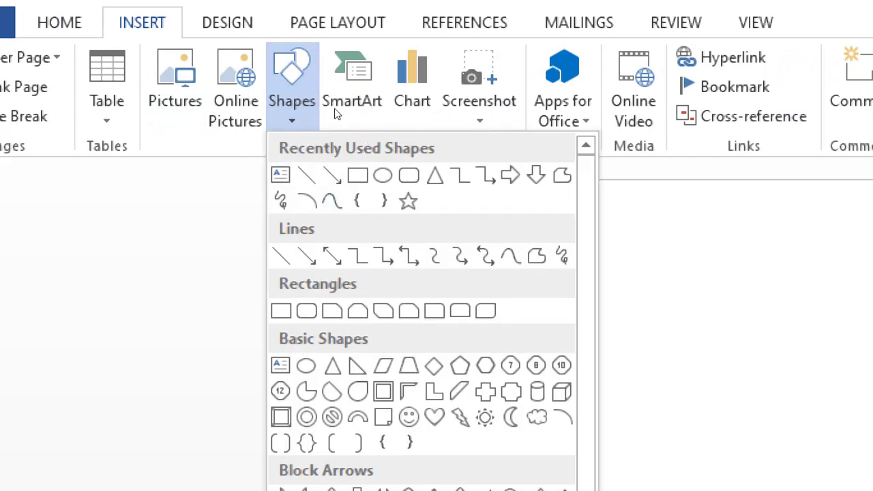
scroll(320, 171, "down", 1)
scroll(325, 164, "up", 1)
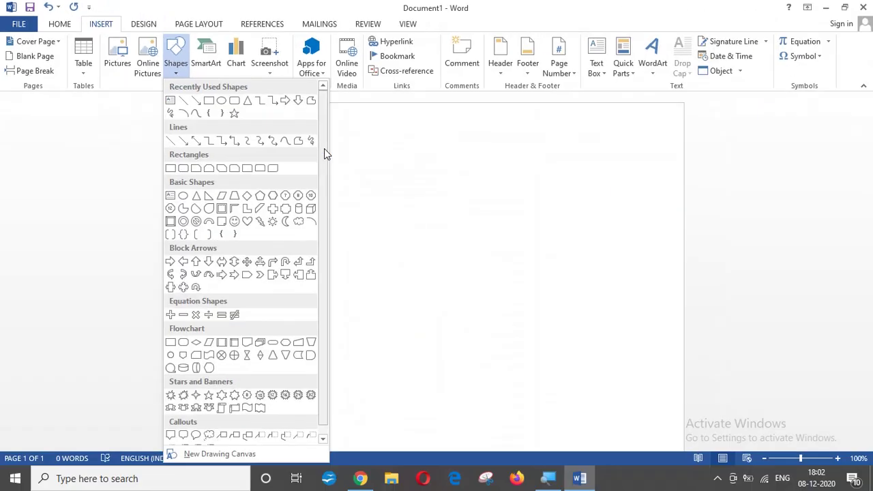
scroll(323, 156, "down", 1)
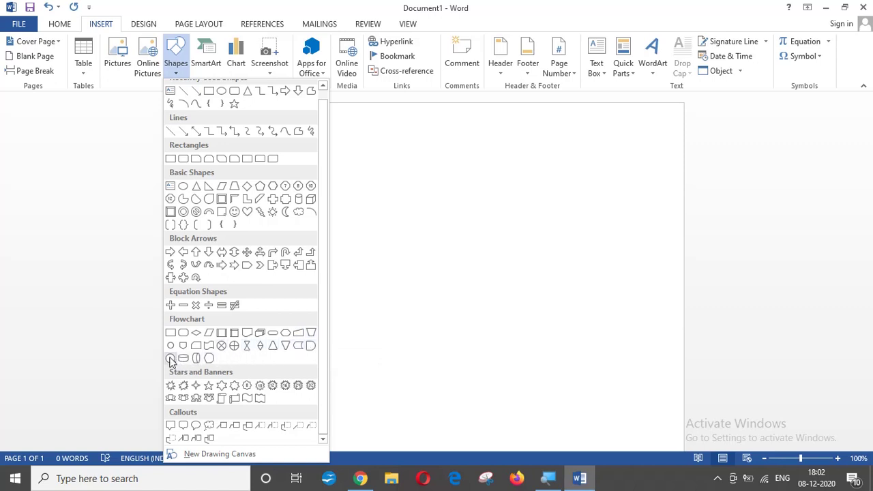
left_click(297, 334)
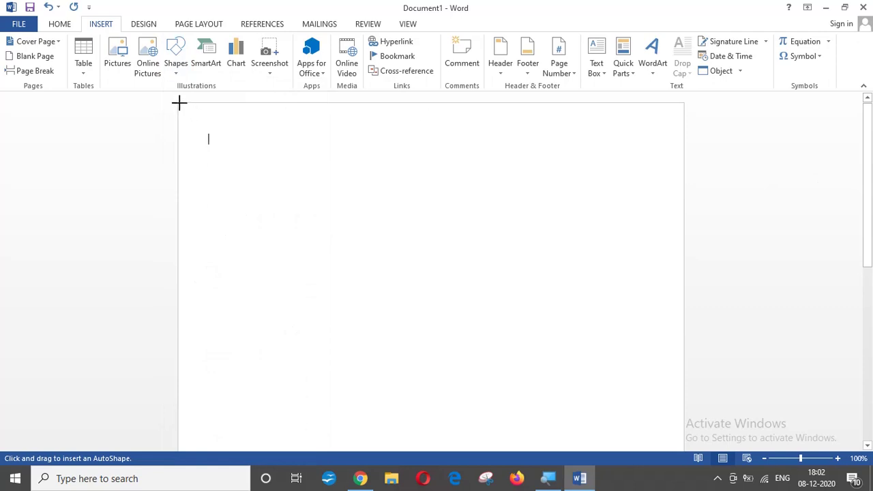
- Draw the flowchart shape across the page top, flipped and mirrored so the slant is at the bottom
mouse_move(178, 102)
left_mouse_down()
mouse_move(604, 232)
mouse_move(684, 225)
left_mouse_up()
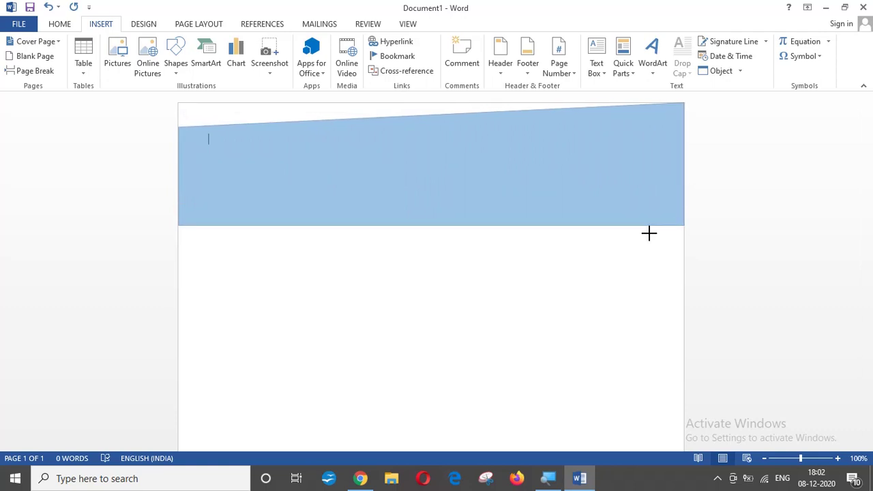
left_click(508, 295)
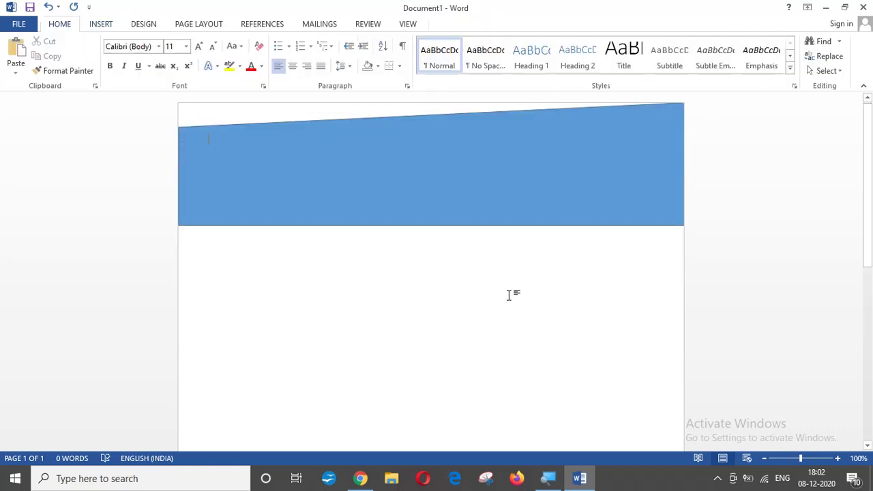
left_click_drag(429, 180, 429, 211)
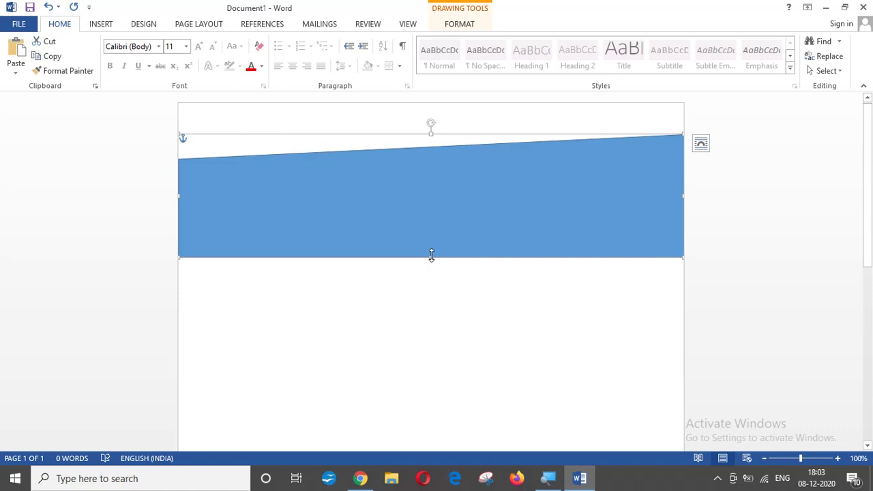
left_click_drag(431, 256, 422, 130)
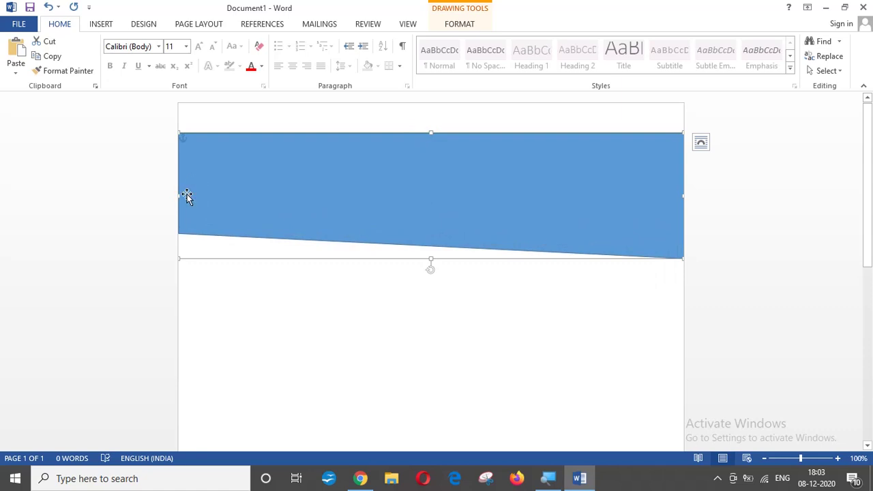
mouse_move(180, 195)
left_mouse_down()
mouse_move(668, 179)
mouse_move(693, 171)
left_mouse_up()
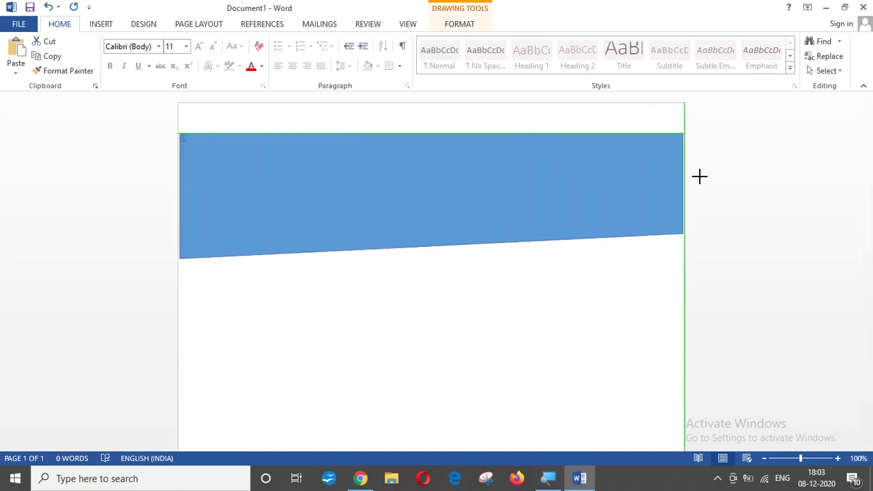
left_click_drag(695, 172, 700, 176)
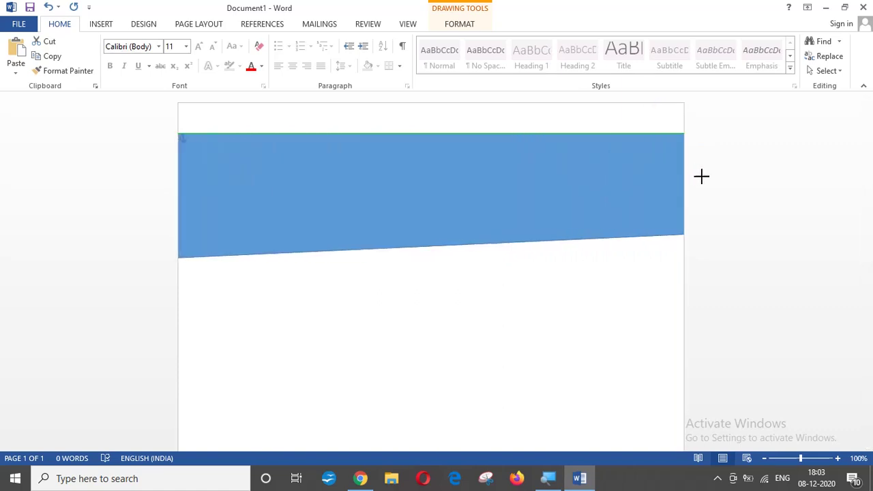
- Move the blue band up flush with the page's top edge
left_click(492, 312)
left_click(435, 199)
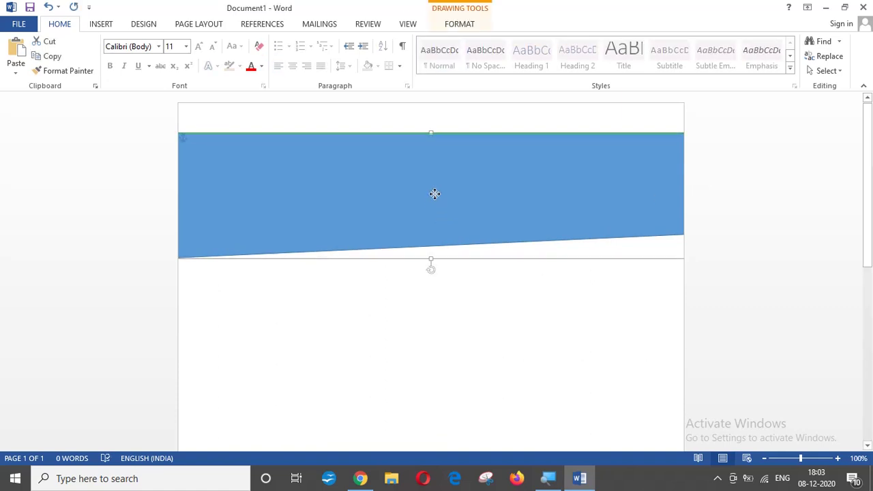
left_click_drag(435, 197, 434, 169)
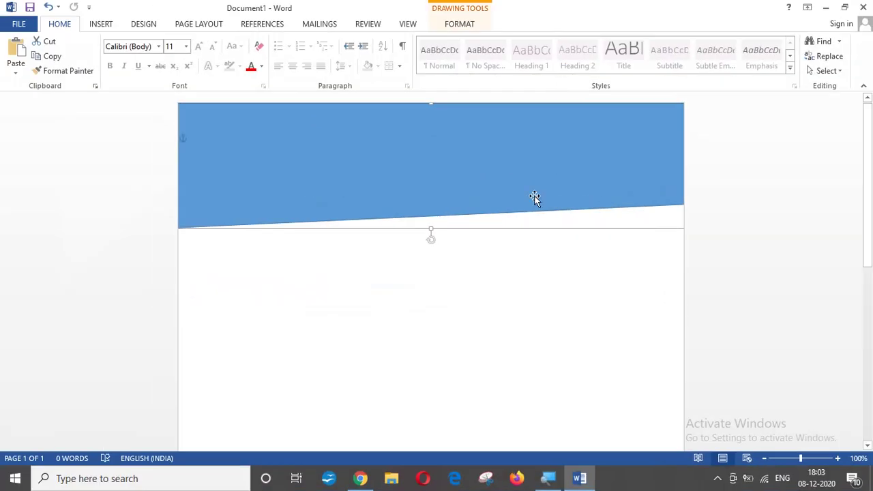
- Fill the top band with the Light Blue standard colour
left_click(466, 317)
left_click(428, 202)
left_click(460, 27)
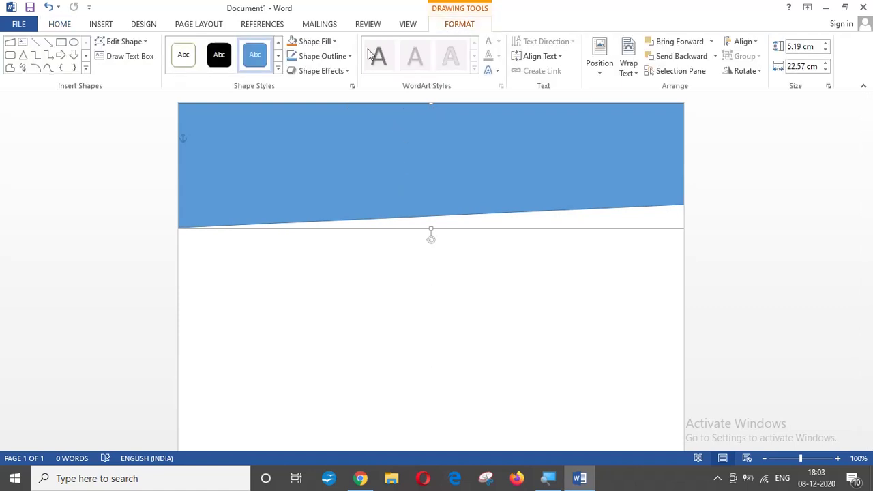
left_click(333, 42)
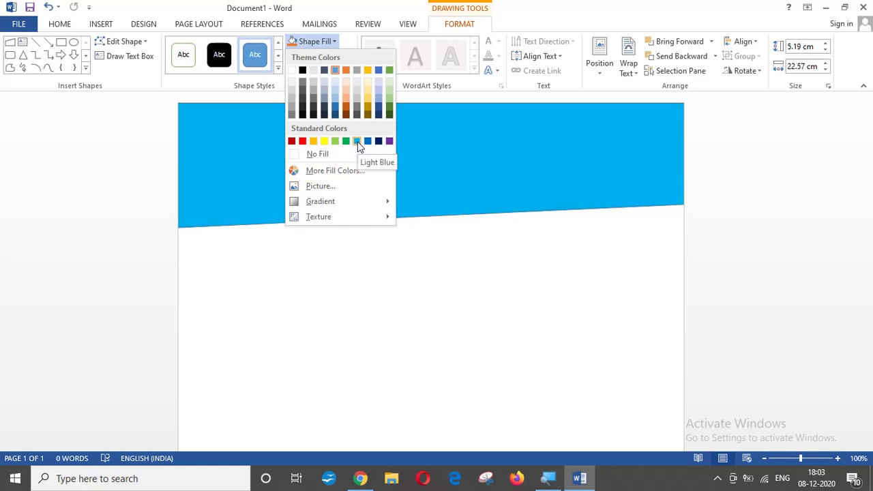
left_click(358, 142)
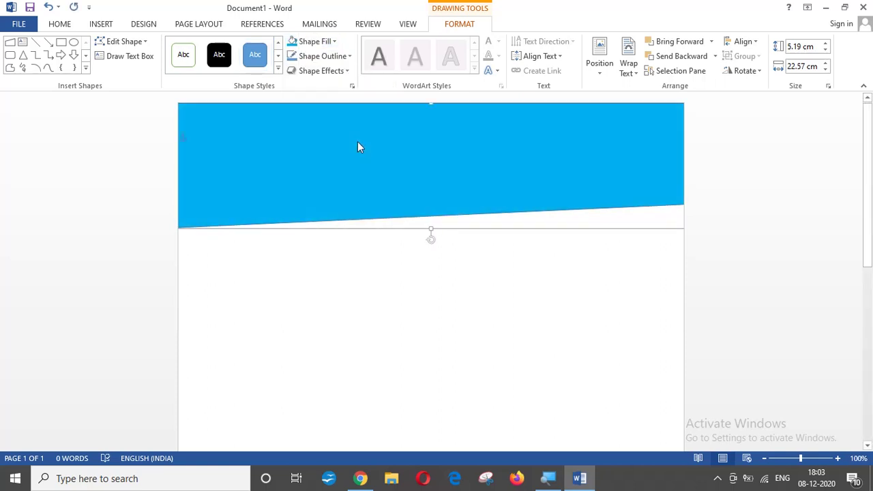
left_click(353, 303)
left_click(380, 175)
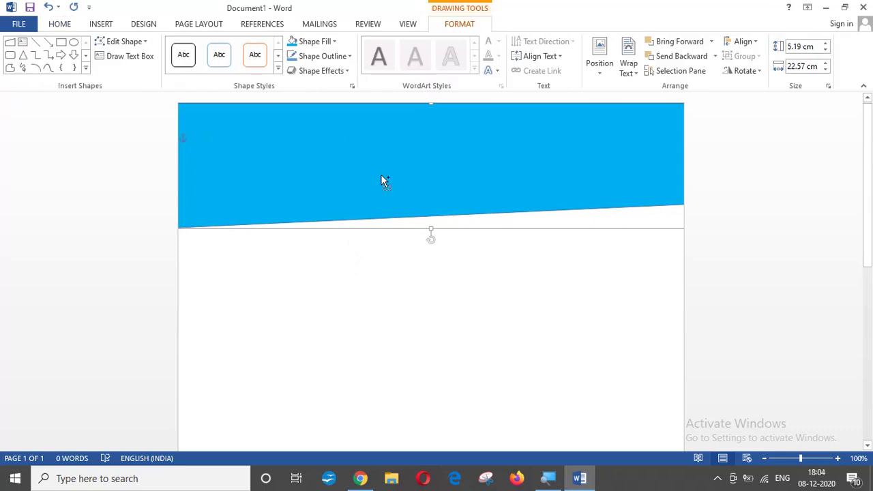
- Paste a copy of the band below the first, fill it Red, and drag it toward the blue band
key("ctrl+v")
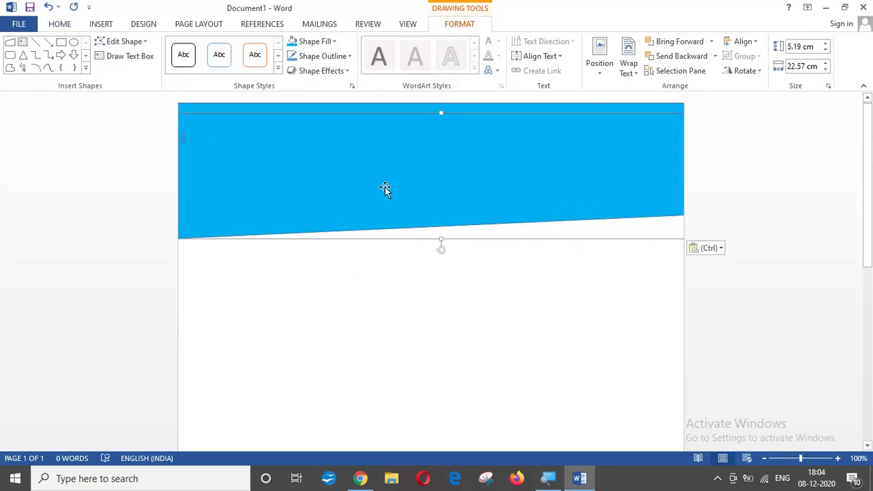
left_click_drag(391, 179, 389, 314)
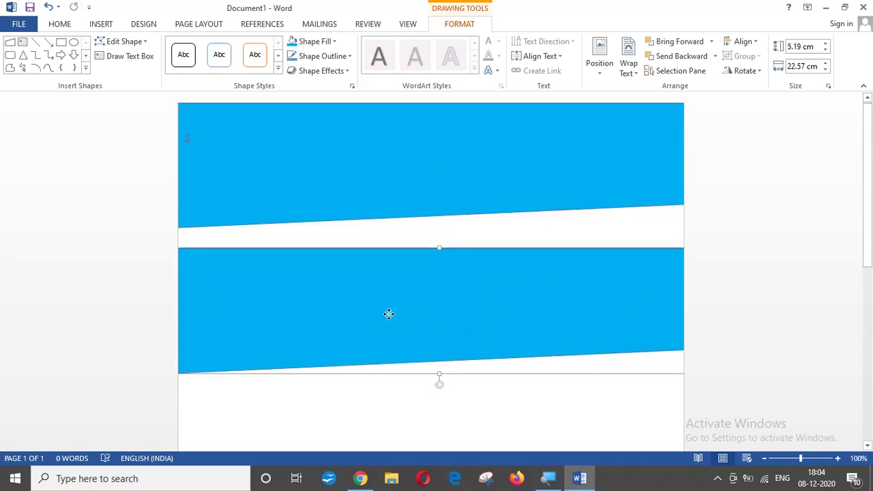
left_click(334, 42)
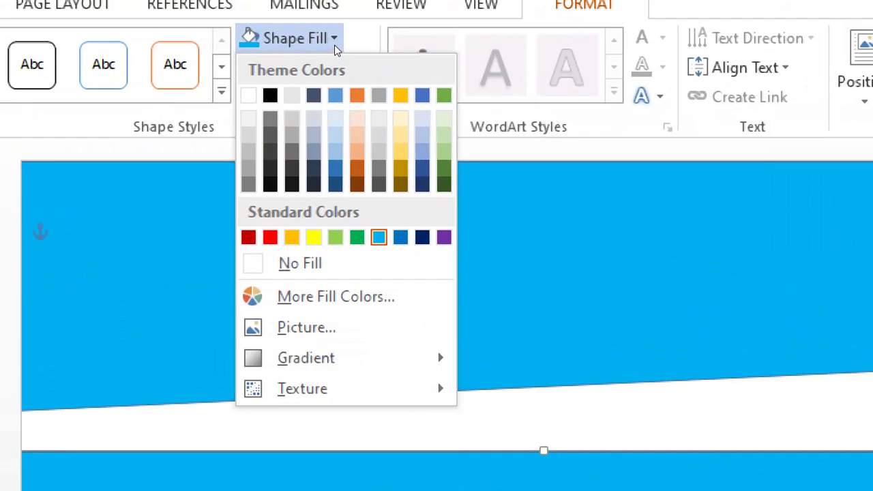
left_click(334, 45)
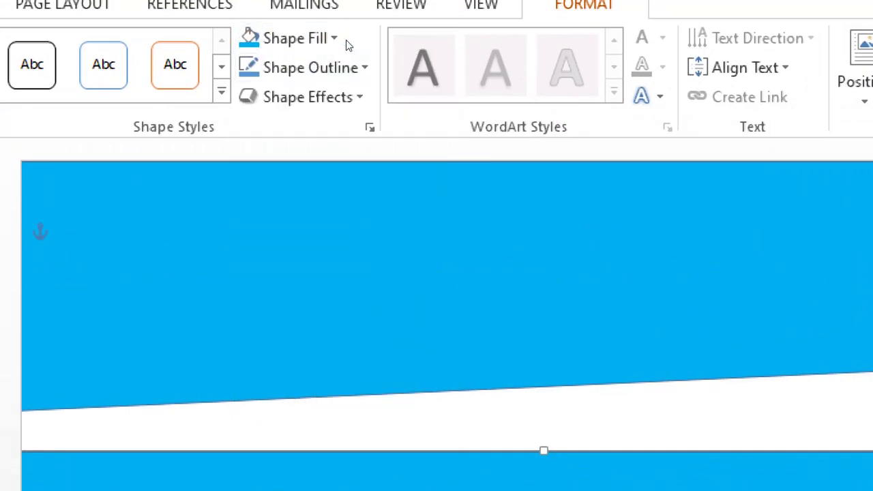
left_click(327, 40)
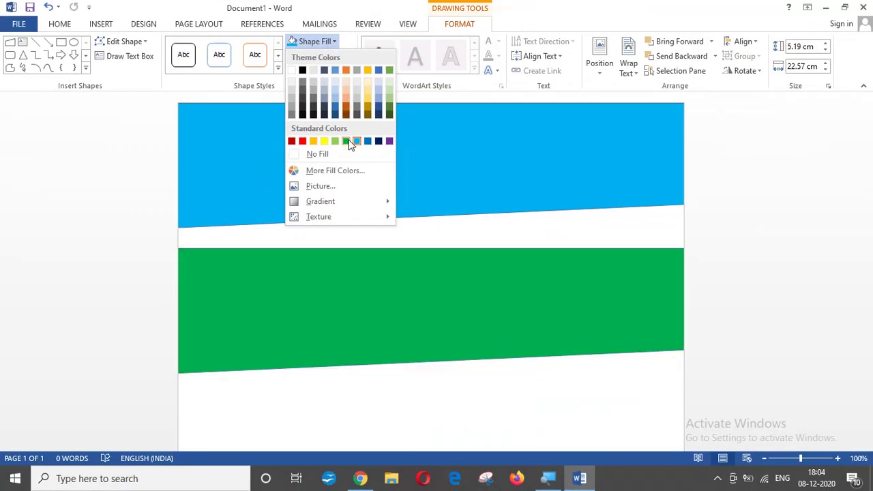
left_click(302, 142)
left_click(301, 141)
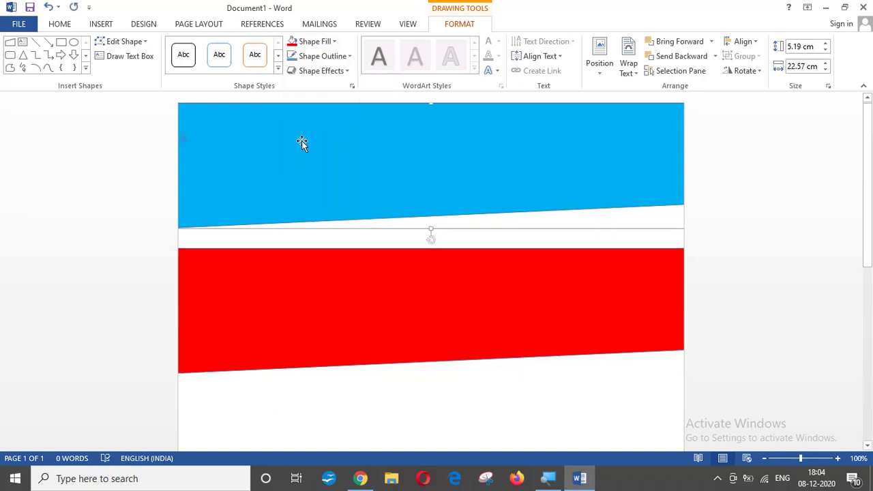
mouse_move(404, 306)
left_mouse_down()
mouse_move(392, 134)
mouse_move(400, 333)
left_mouse_up()
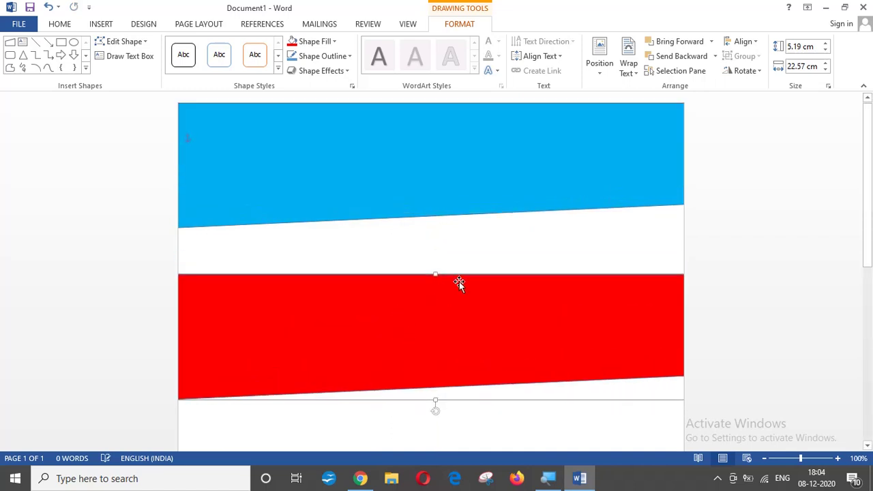
left_click(470, 254)
left_click(436, 179)
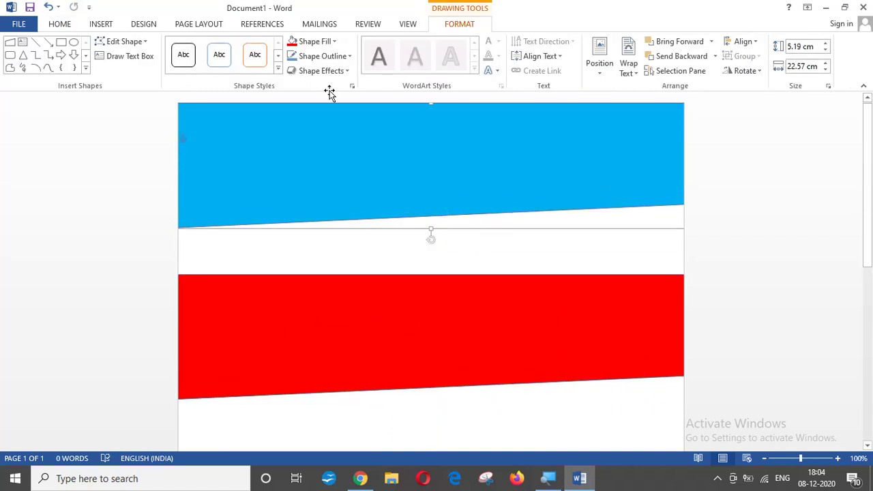
left_click(343, 59)
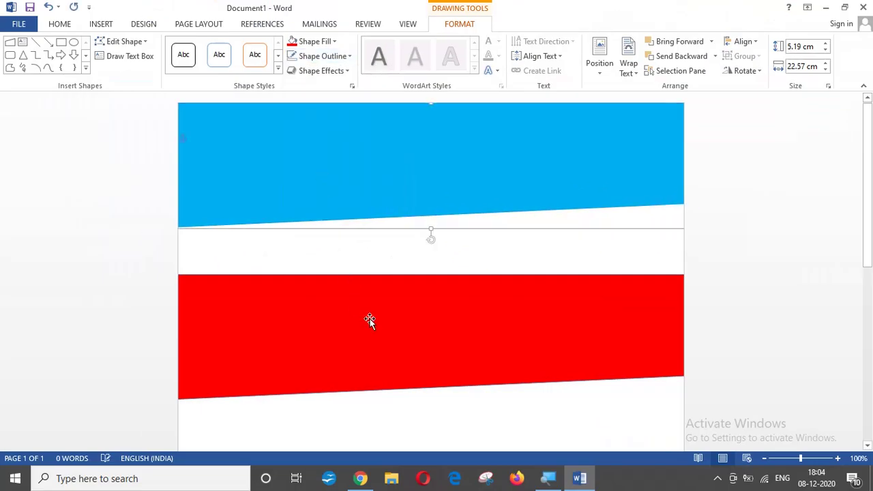
left_click(429, 263)
left_click(477, 329)
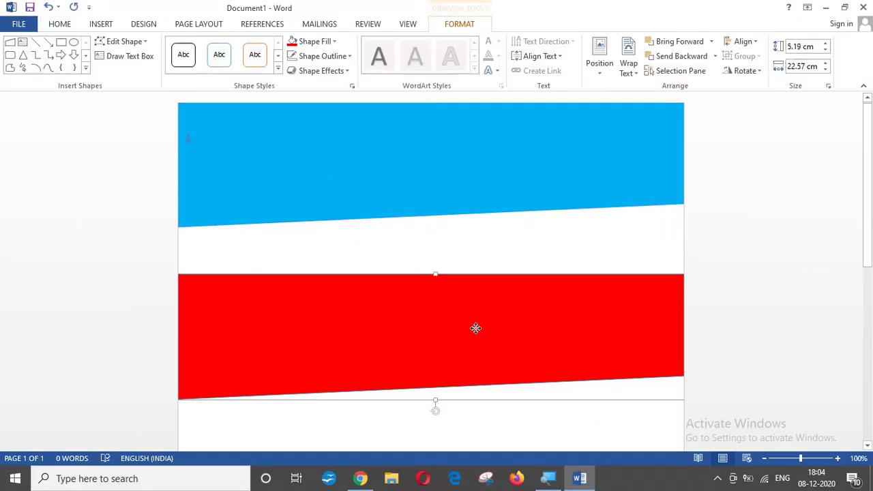
left_click(440, 419)
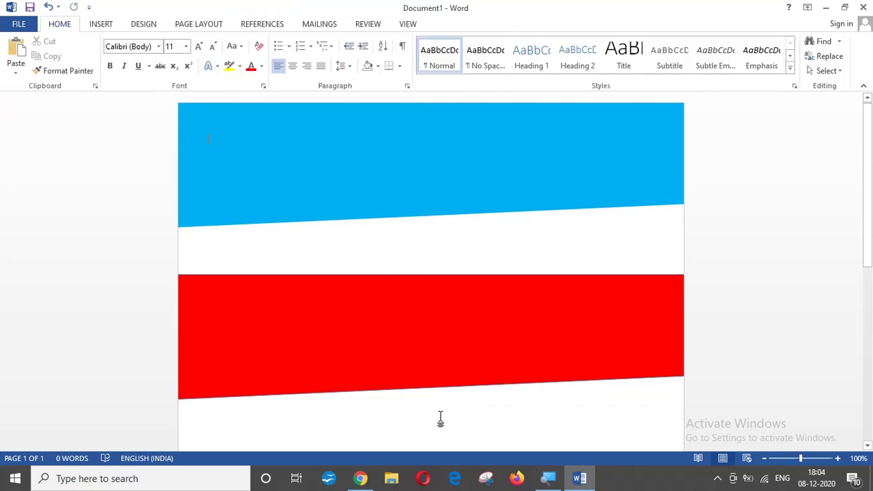
left_click(427, 362)
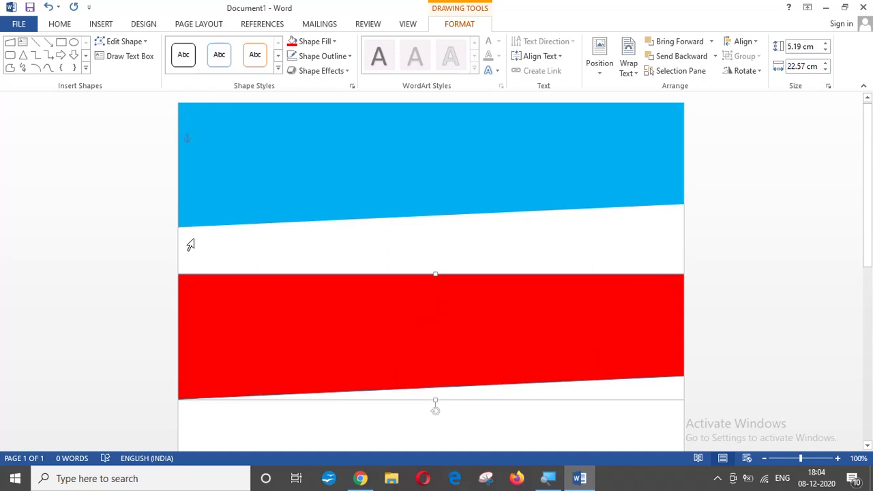
left_click(513, 164)
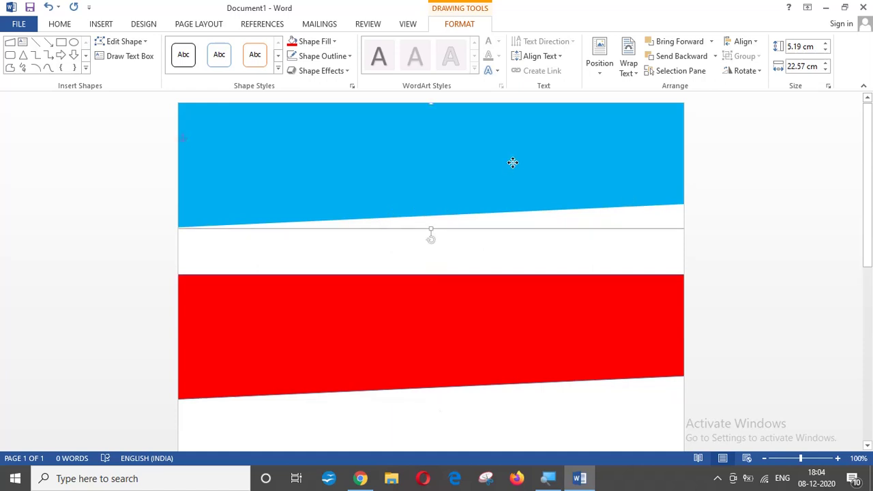
left_click(343, 57)
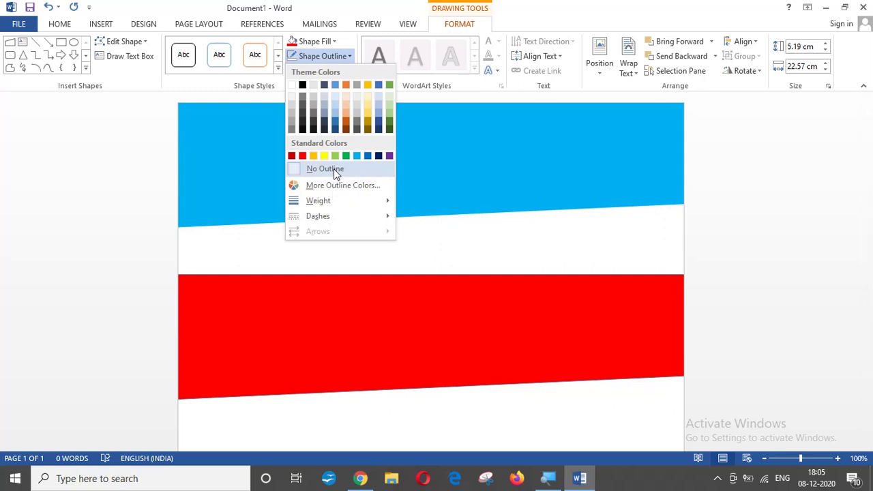
left_click(518, 247)
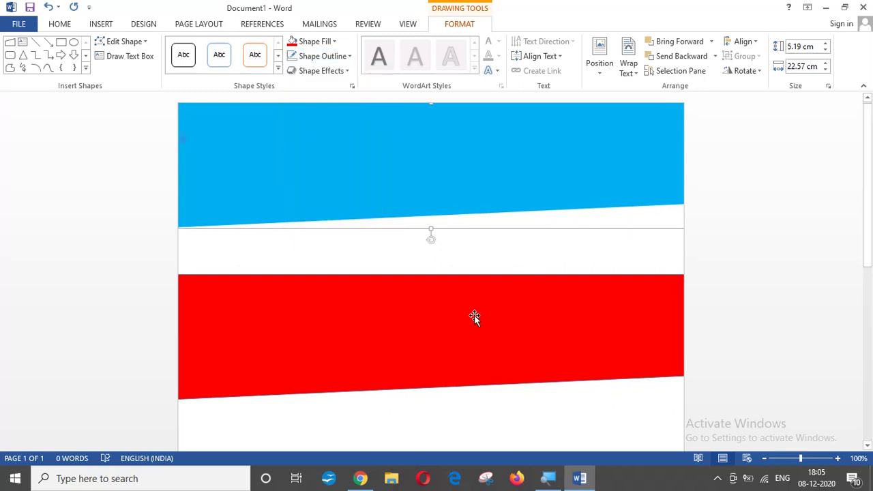
left_click(468, 322)
- Drag the red stripe to the page top, nudging it until a thin blue strip shows beneath
left_click_drag(453, 338, 445, 154)
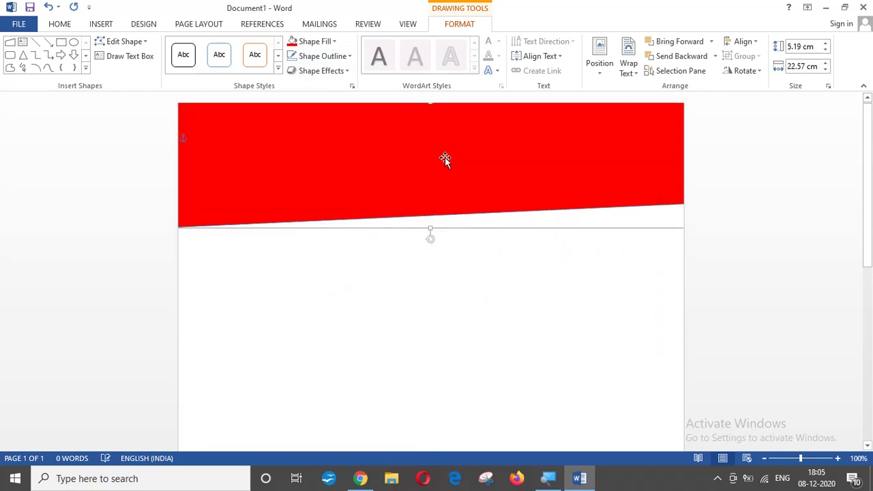
mouse_move(445, 159)
left_mouse_down()
mouse_move(446, 152)
mouse_move(442, 180)
left_mouse_up()
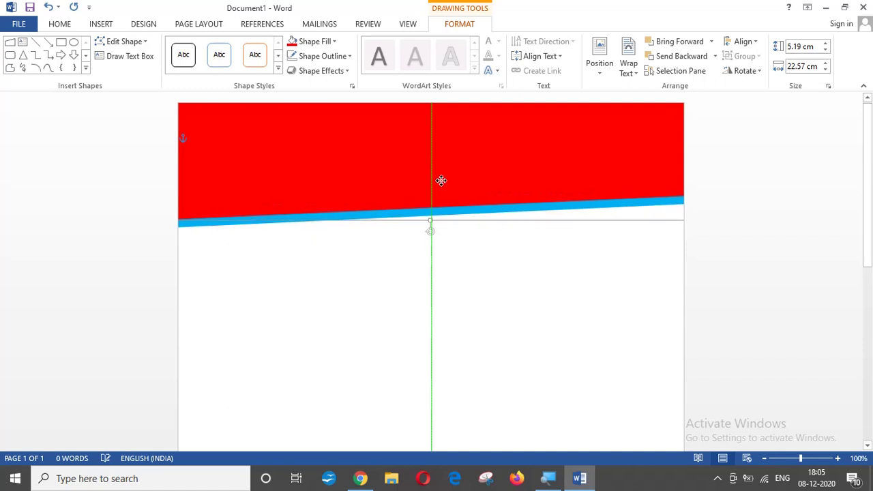
left_click_drag(441, 180, 440, 176)
- Set Shape Outline to No Outline on both the blue and red stripe shapes
left_click(338, 322)
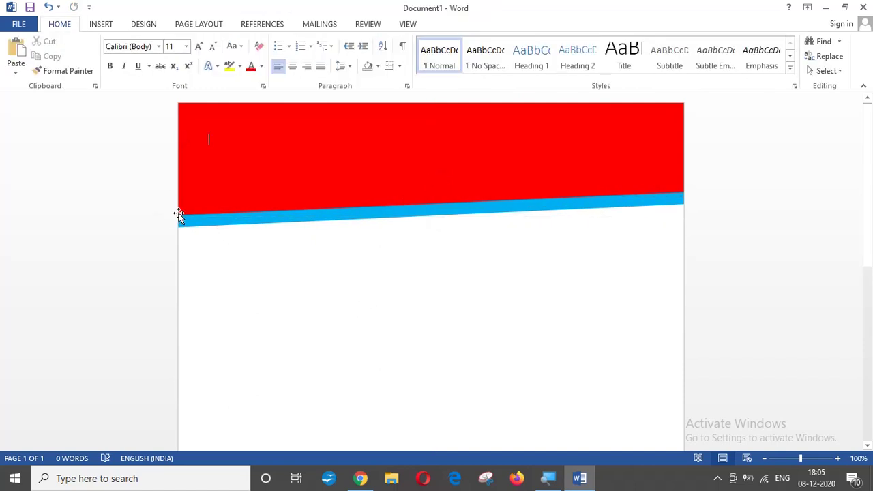
left_click(341, 166)
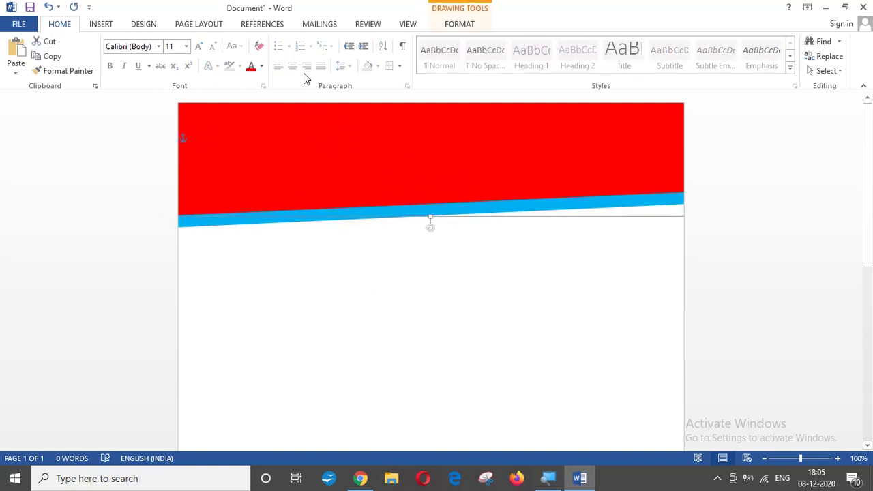
left_click(459, 24)
left_click(343, 56)
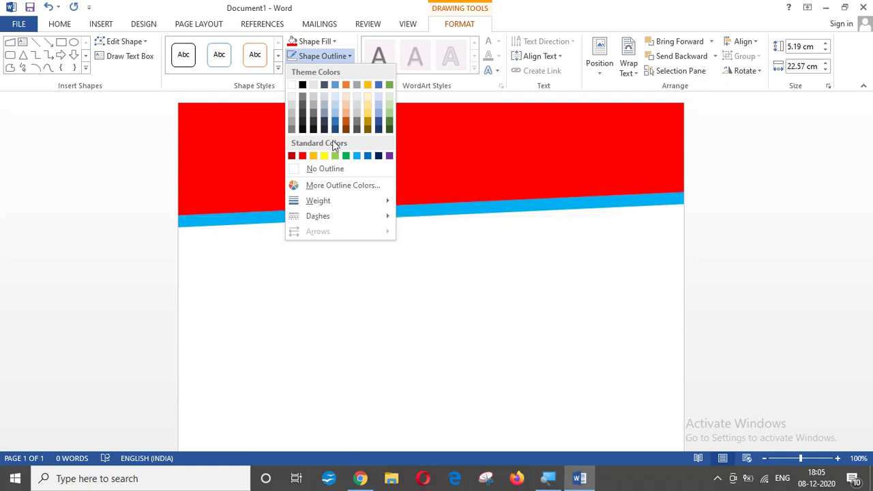
left_click(330, 169)
left_click(374, 282)
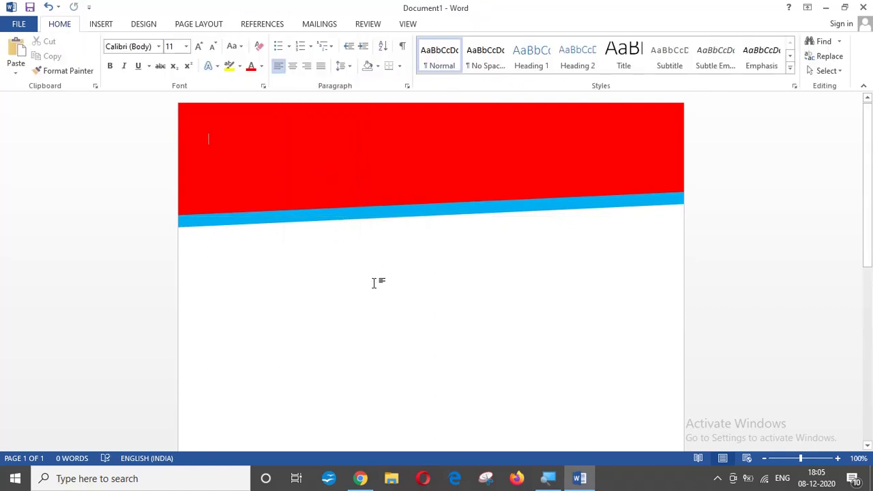
left_click(455, 144)
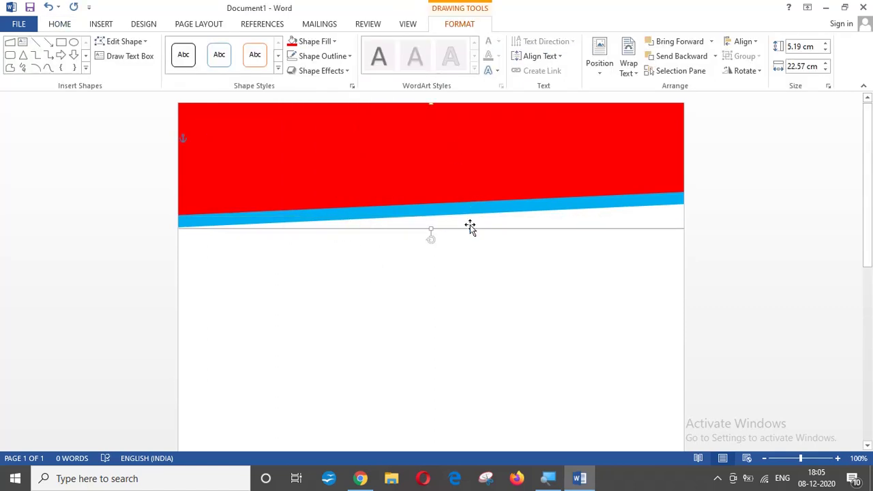
left_click(469, 325)
left_click(437, 183)
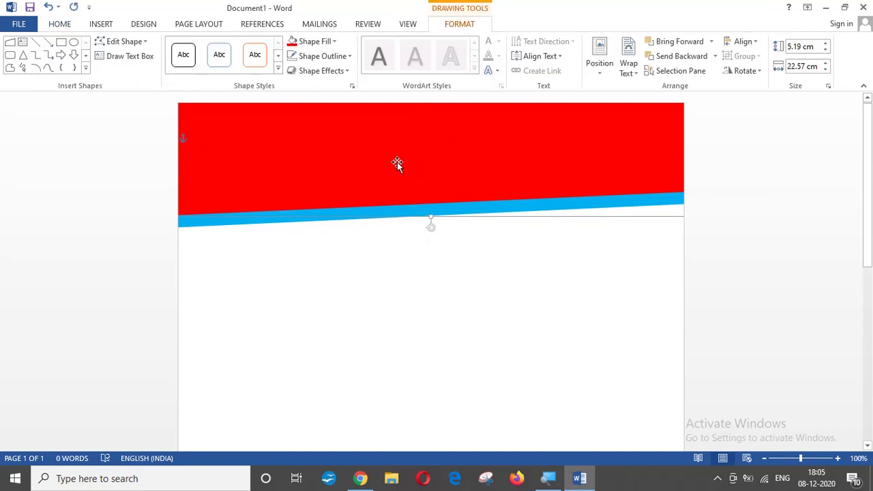
left_click(345, 56)
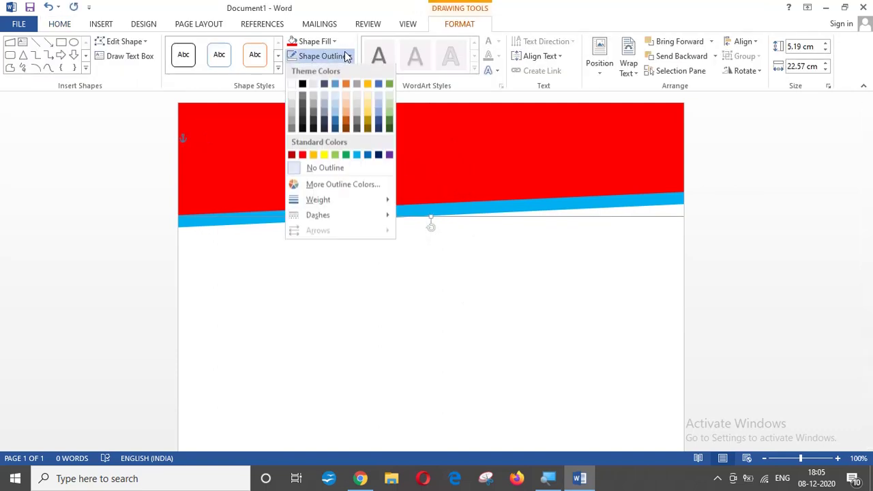
left_click(345, 169)
- Shift the red stripe slightly lower so the light blue strip is narrower and even
left_click(356, 288)
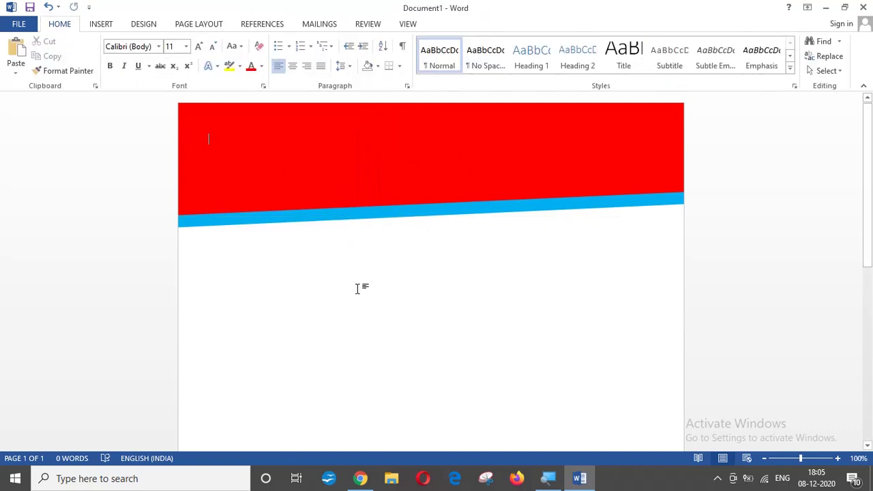
left_click(413, 137)
left_click_drag(398, 166, 408, 189)
left_click(387, 267)
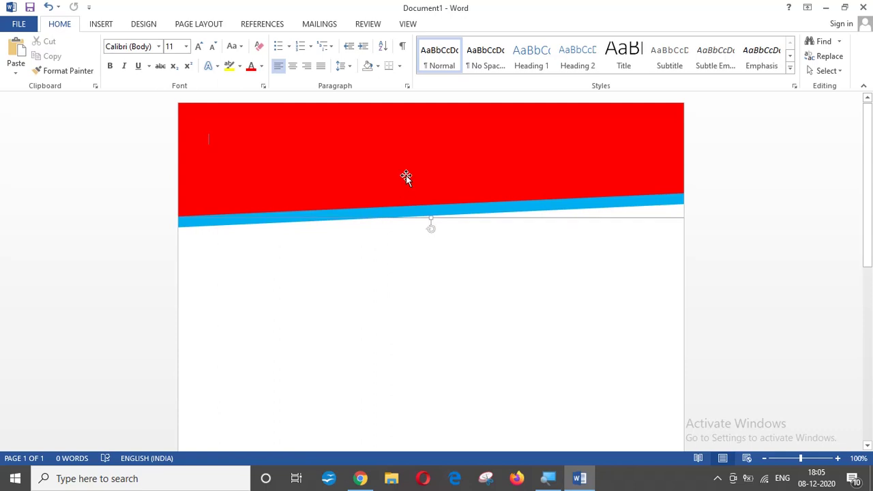
left_click(331, 317)
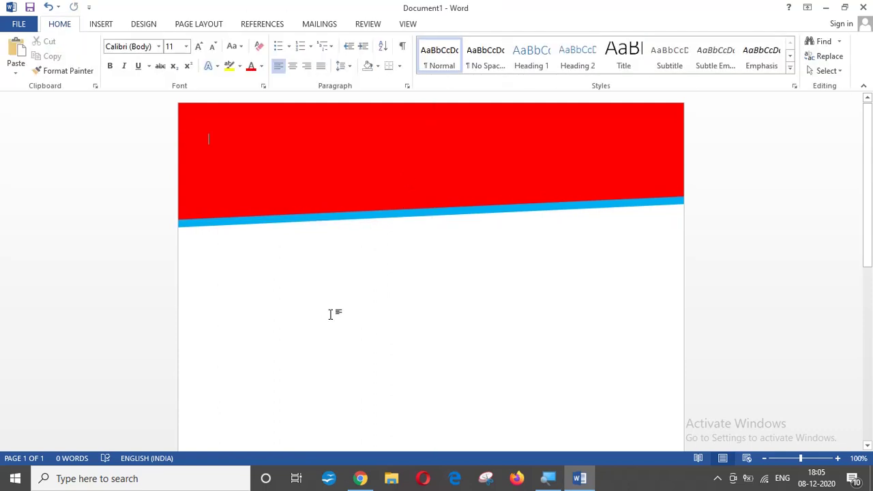
left_click(342, 188)
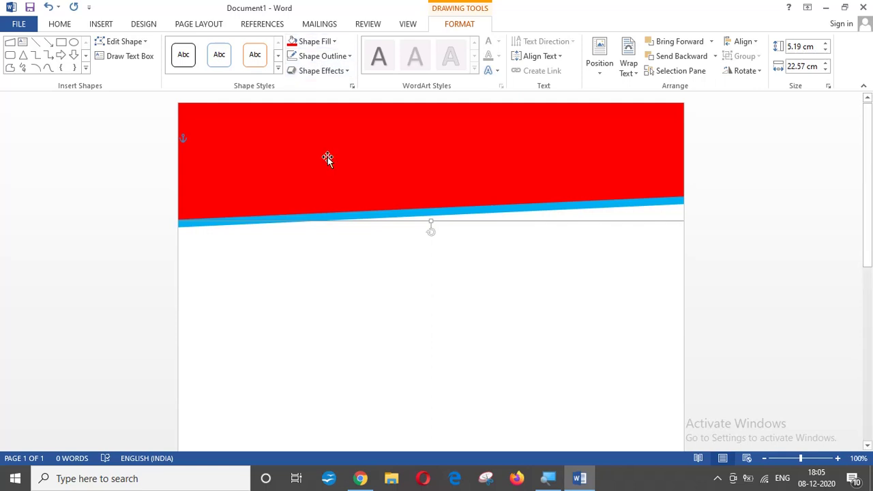
- Duplicate the red stripe, fill the copy Gold, and move it to the page top
key("ctrl+c")
key("ctrl+v")
left_click_drag(358, 162, 365, 322)
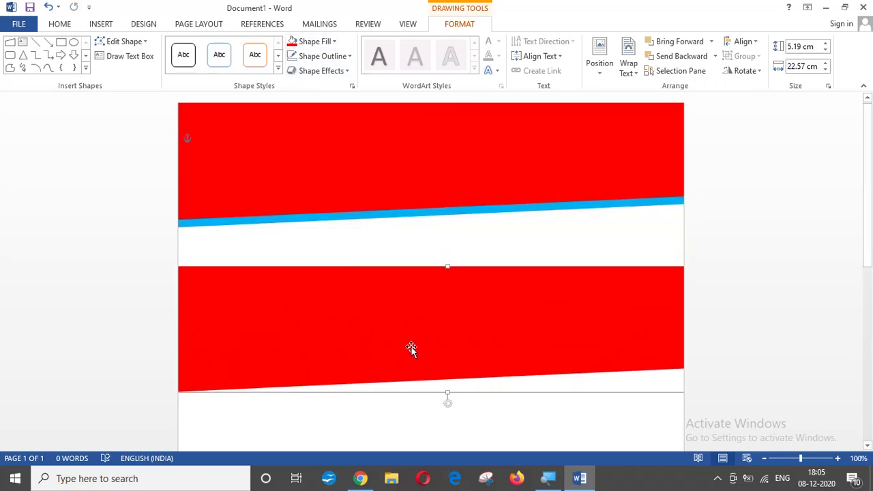
left_click(331, 44)
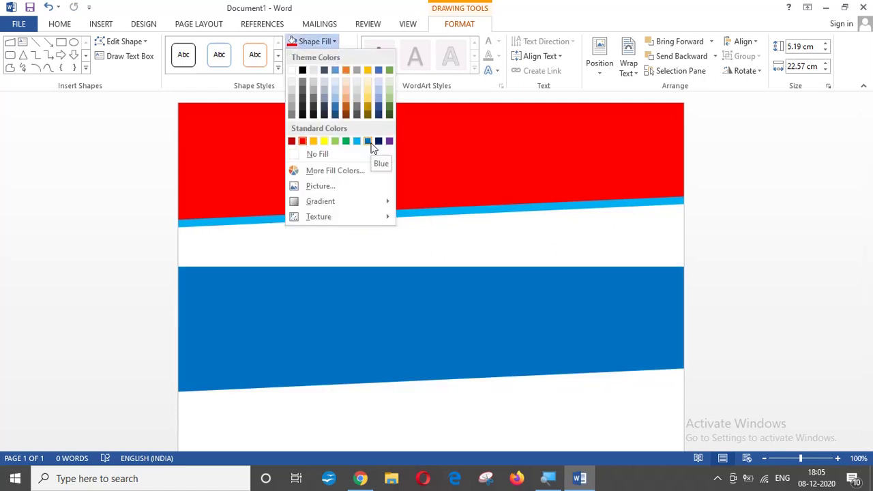
left_click(313, 142)
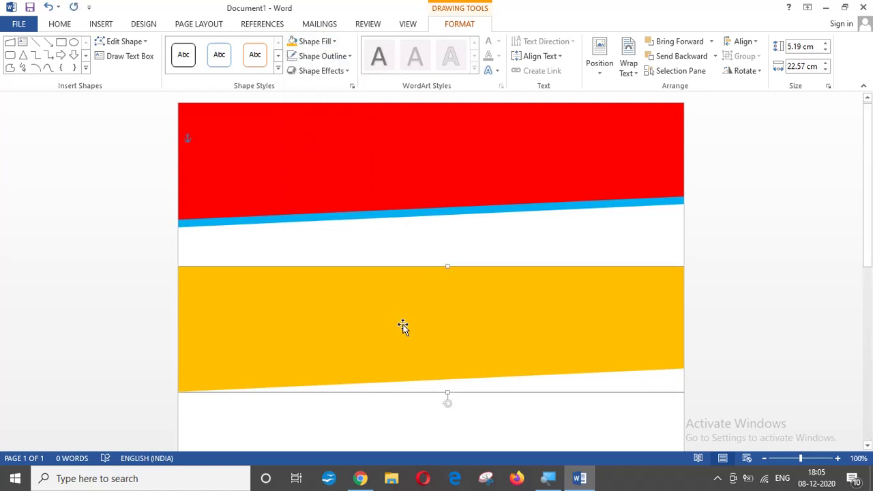
left_click_drag(403, 327, 377, 144)
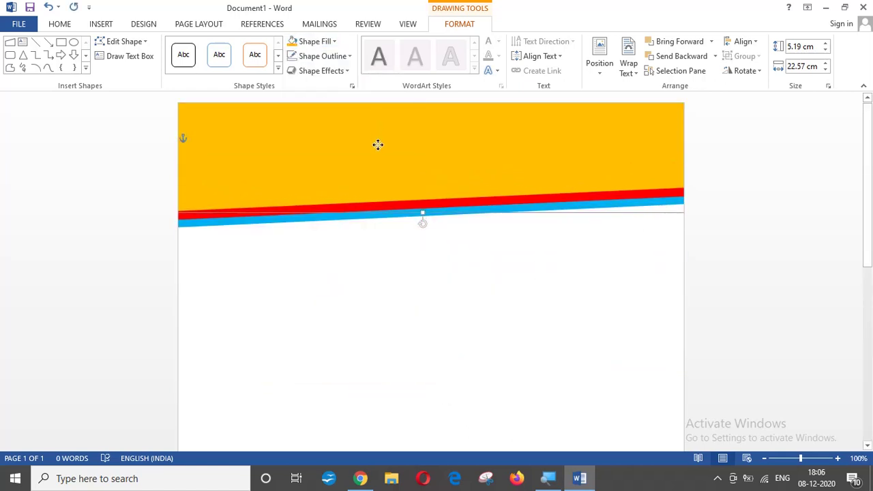
- Remove the stripes' outlines and drag the red stripe up to widen the red band
left_click(382, 247)
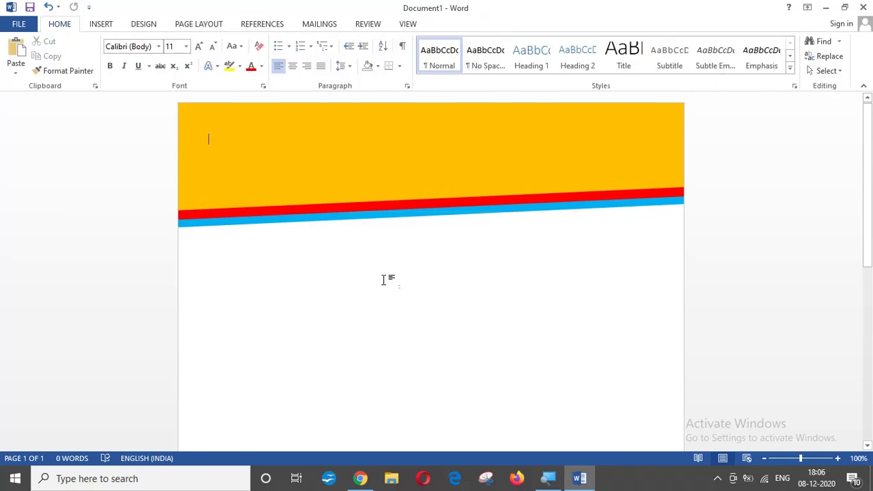
left_click(431, 207)
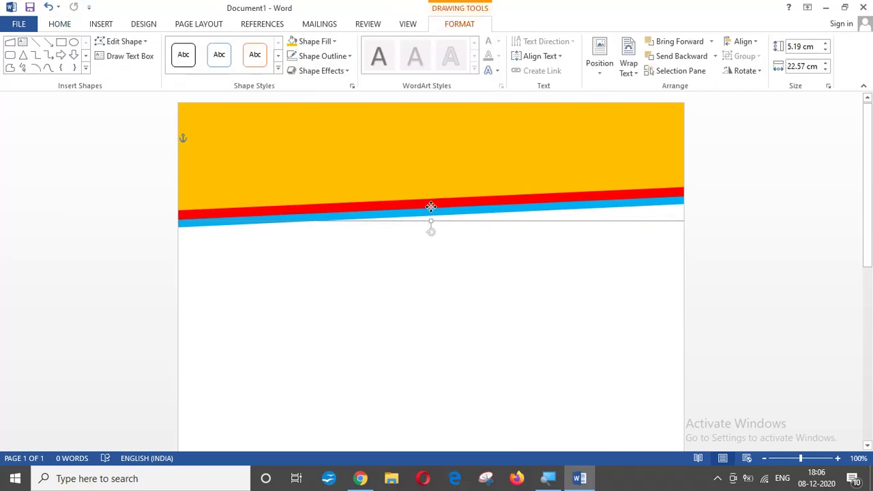
left_click(333, 56)
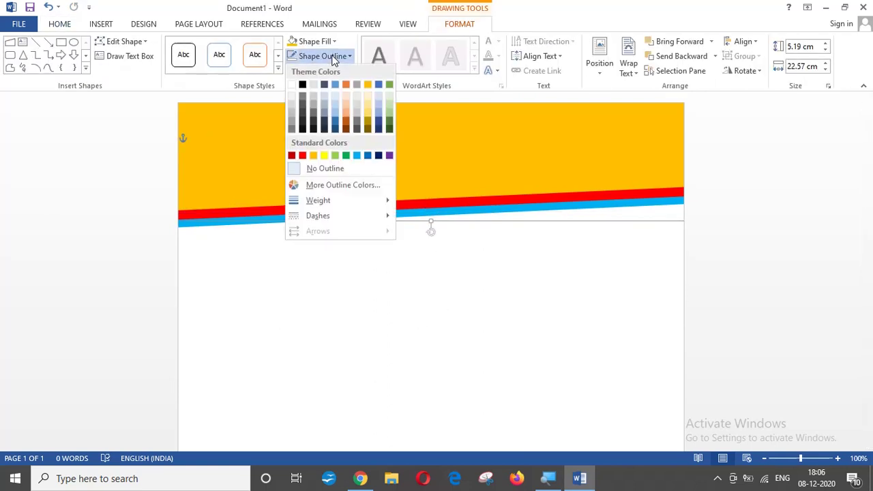
left_click(333, 169)
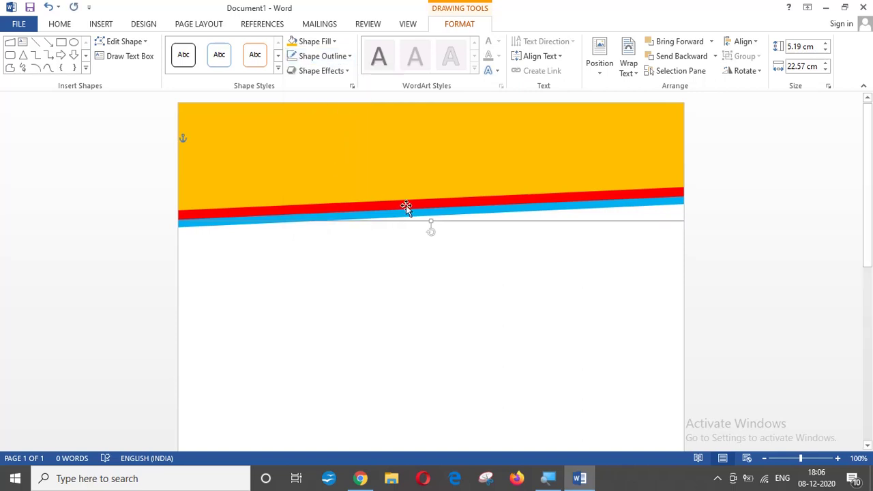
left_click(318, 57)
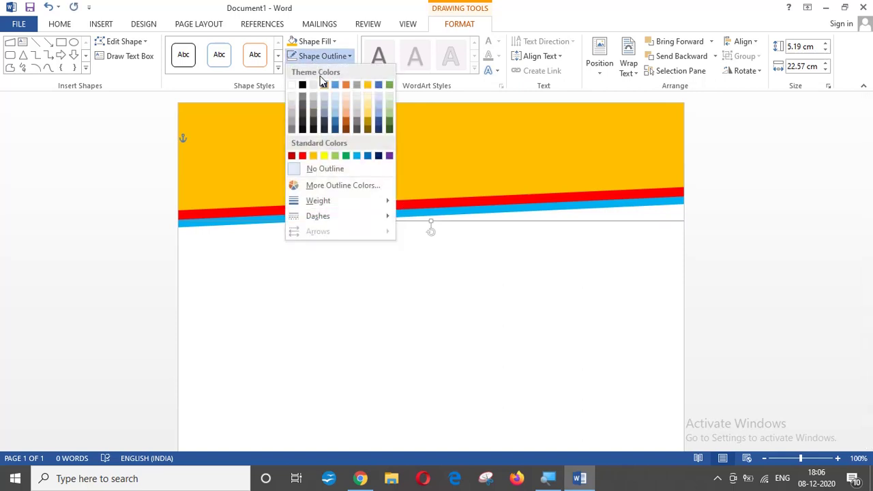
left_click(325, 169)
left_click_drag(389, 170, 388, 136)
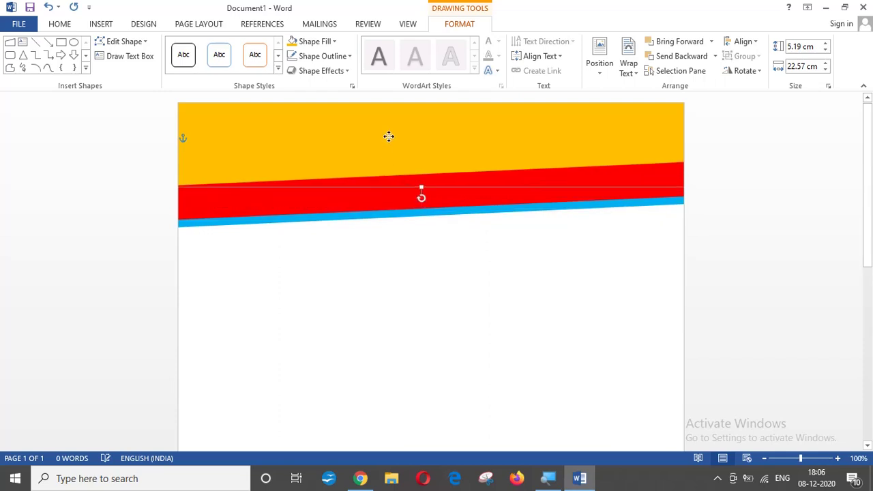
- Nudge the light blue stripe slightly higher, leaving its fill unchanged
left_click(386, 214)
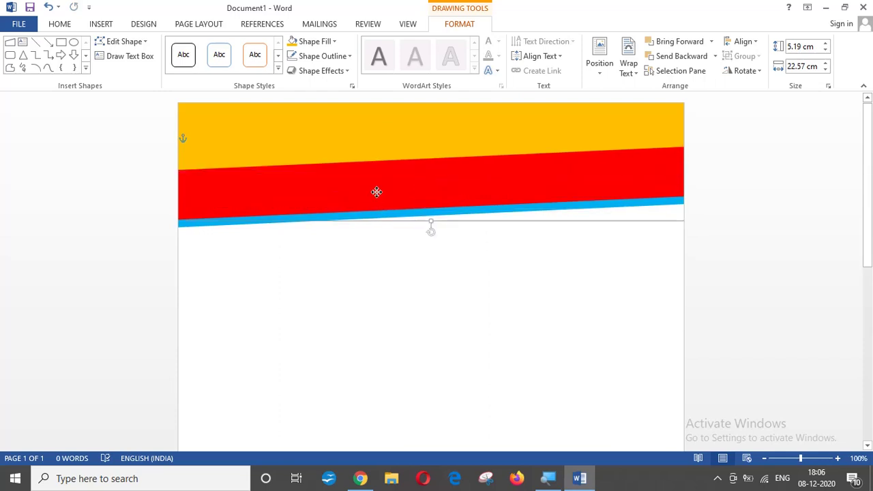
left_click(334, 42)
key("Escape")
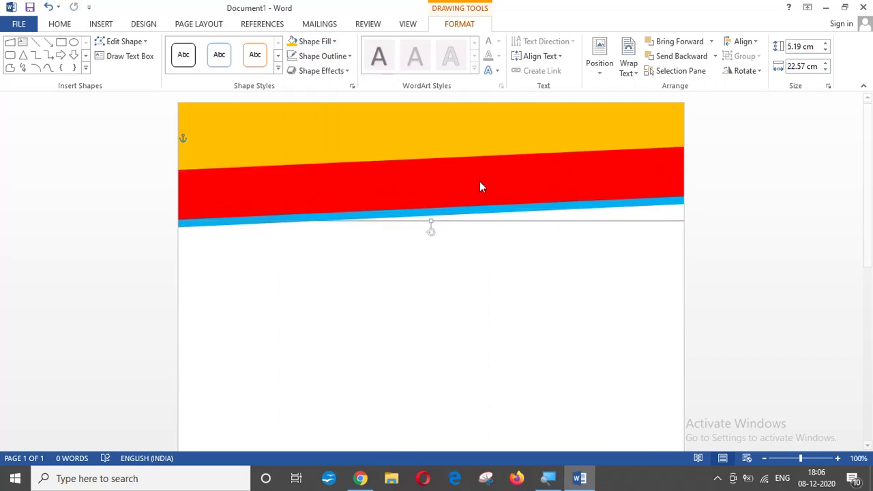
mouse_move(432, 197)
left_mouse_down()
mouse_move(432, 185)
mouse_move(433, 194)
left_mouse_up()
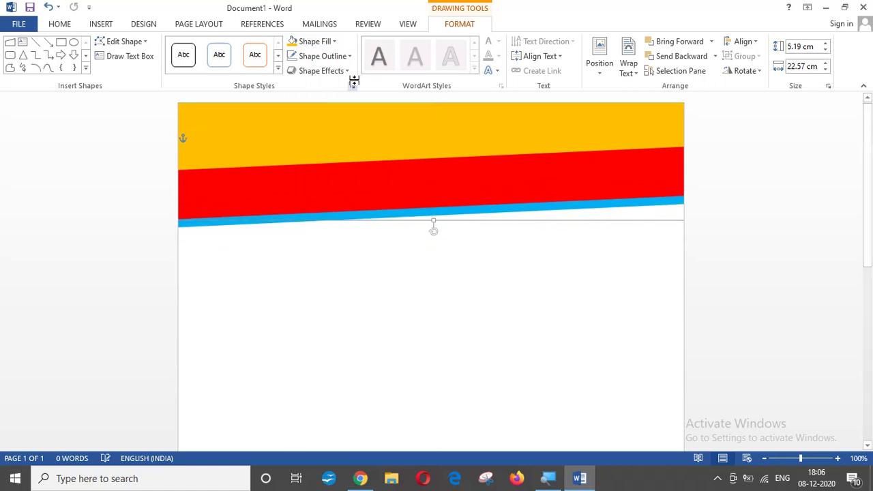
- Fill the red stripe with Light Green
left_click(333, 42)
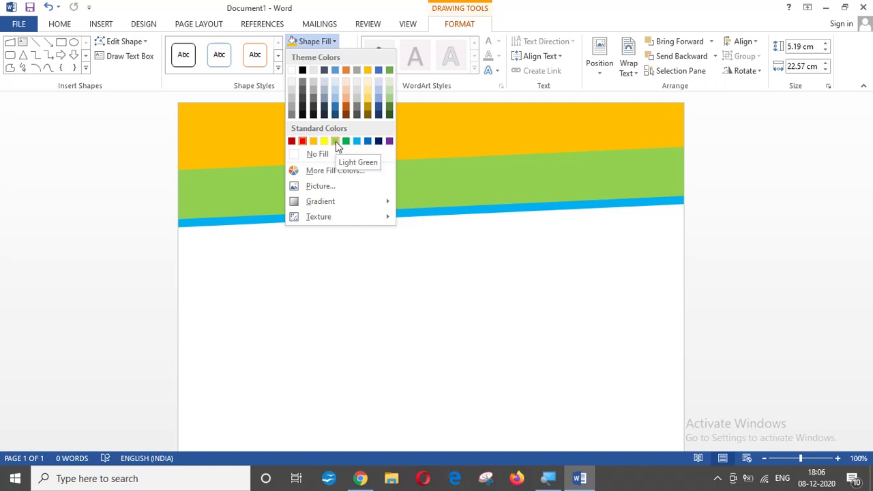
left_click(335, 141)
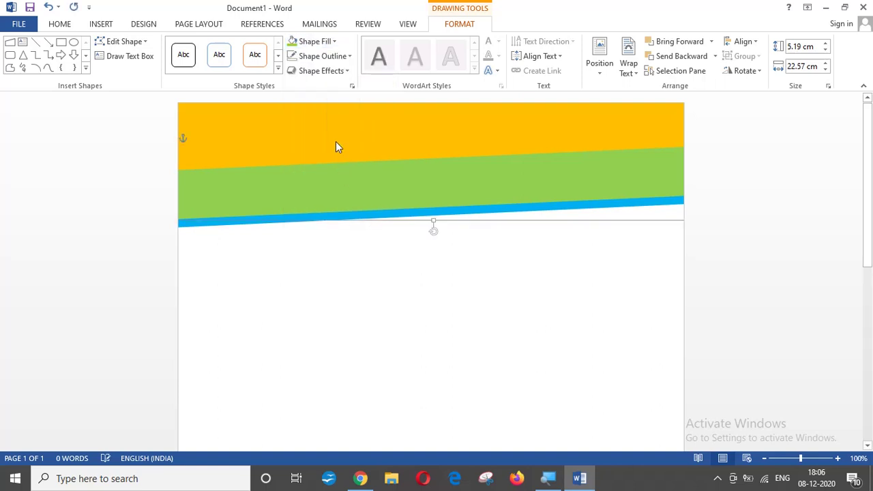
left_click(408, 273)
- Slide the gold header down so only a thin green band shows beneath it
left_click_drag(415, 129, 421, 155)
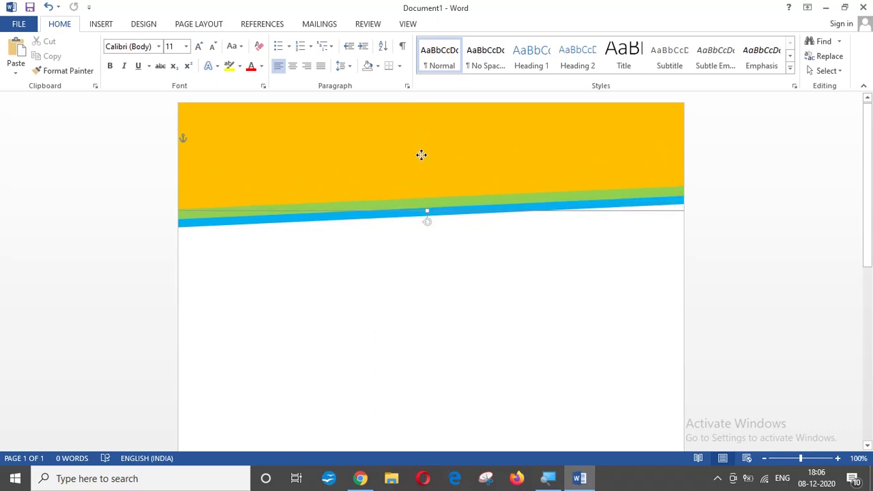
left_click(399, 312)
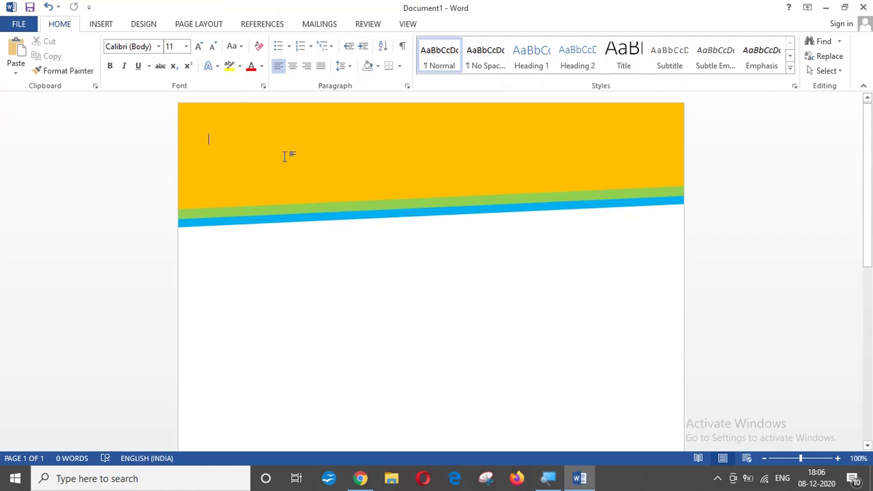
mouse_move(868, 181)
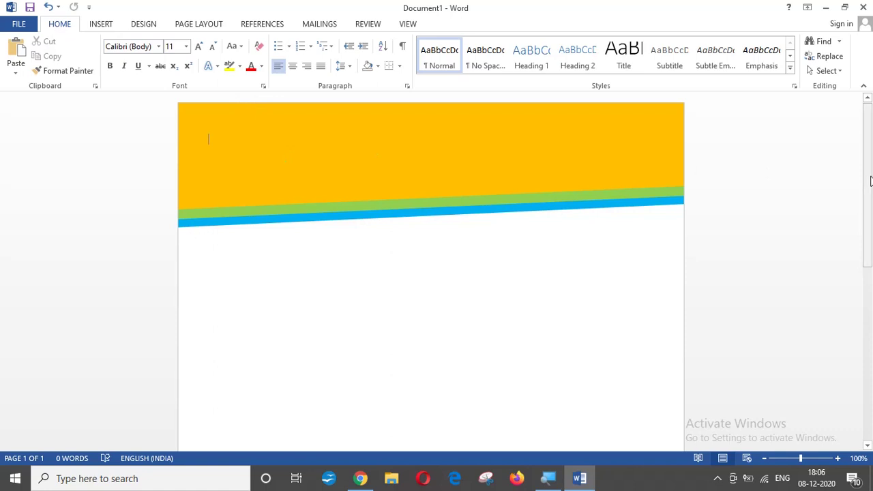
mouse_move(870, 181)
left_mouse_down()
mouse_move(871, 403)
mouse_move(870, 109)
left_mouse_up()
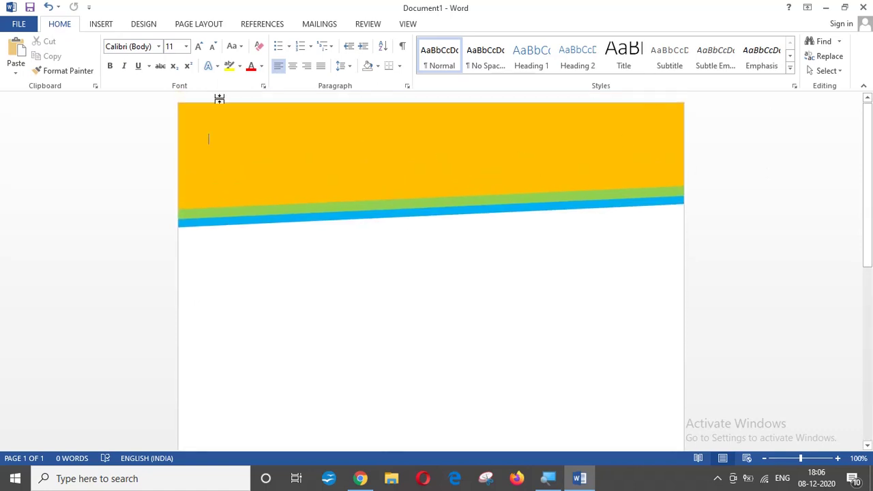
- Insert the Vikas University logo picture from the Desktop folder into the page
left_click(100, 25)
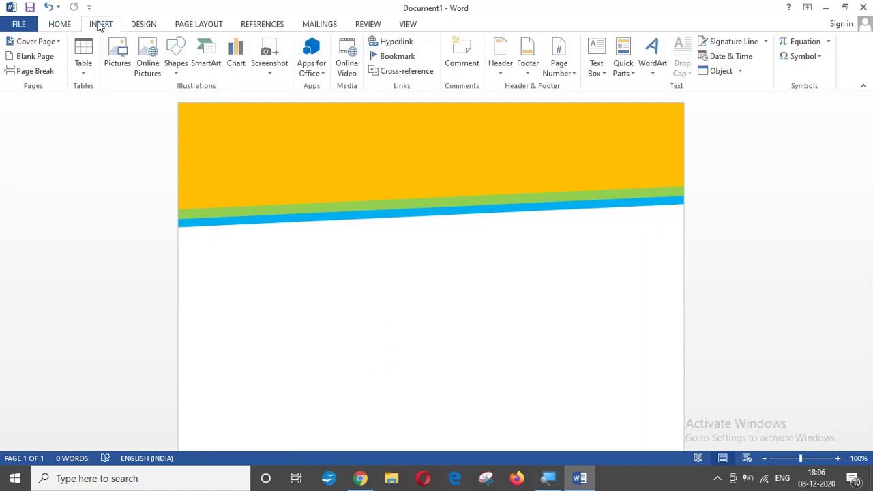
left_click(117, 65)
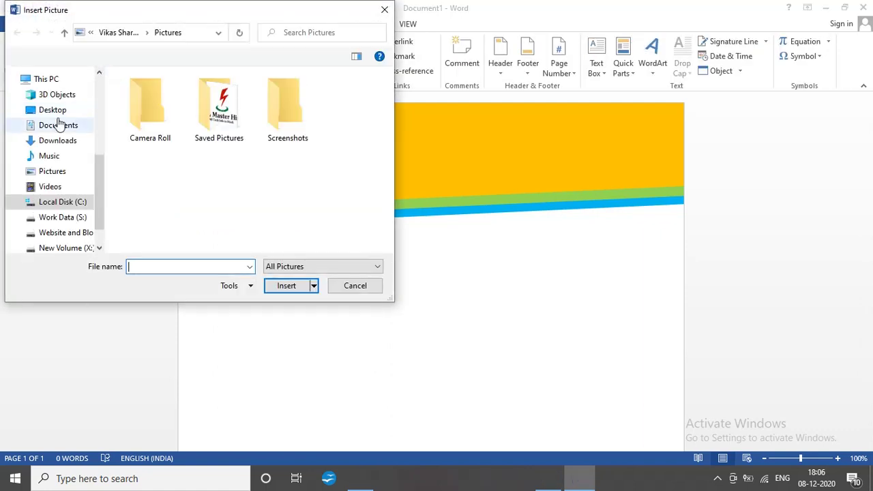
left_click(55, 114)
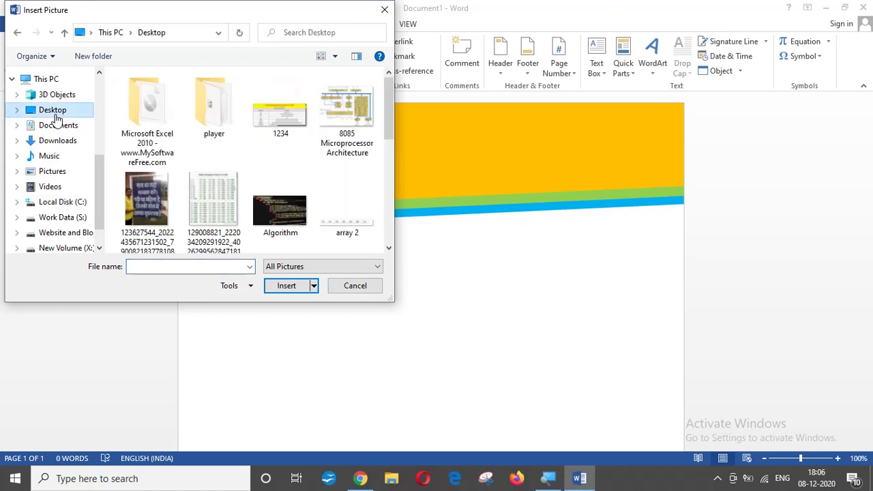
scroll(205, 200, "down", 5)
left_click(205, 201)
scroll(203, 205, "down", 1)
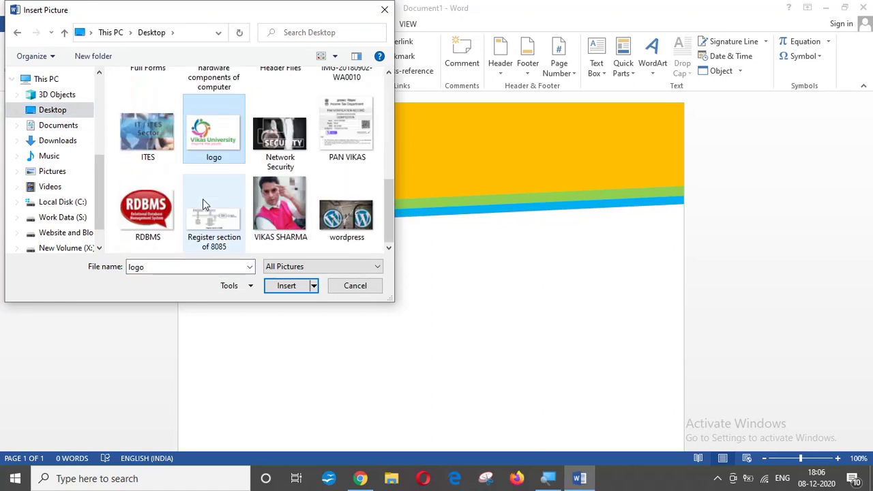
double_click(220, 141)
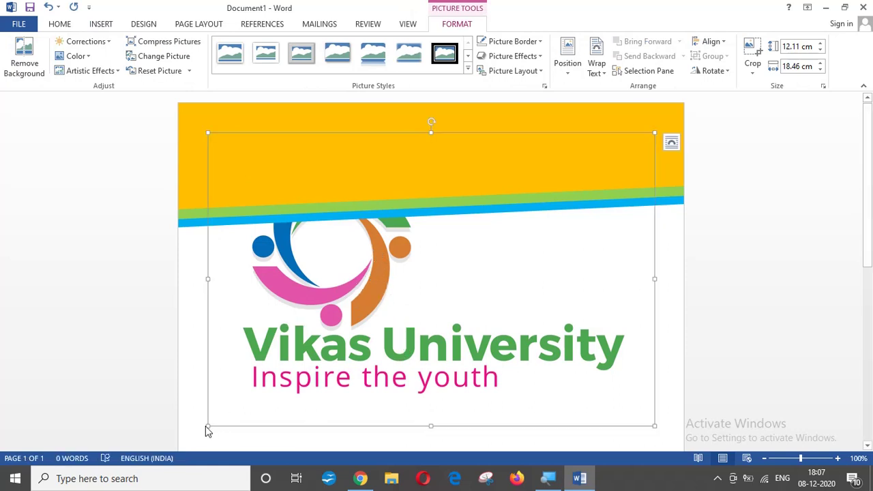
- Shrink the logo picture from its corner handle to about 5.69 × 8.67 cm
mouse_move(209, 432)
left_mouse_down()
mouse_move(512, 320)
mouse_move(614, 269)
left_mouse_up()
left_click_drag(510, 332, 341, 252)
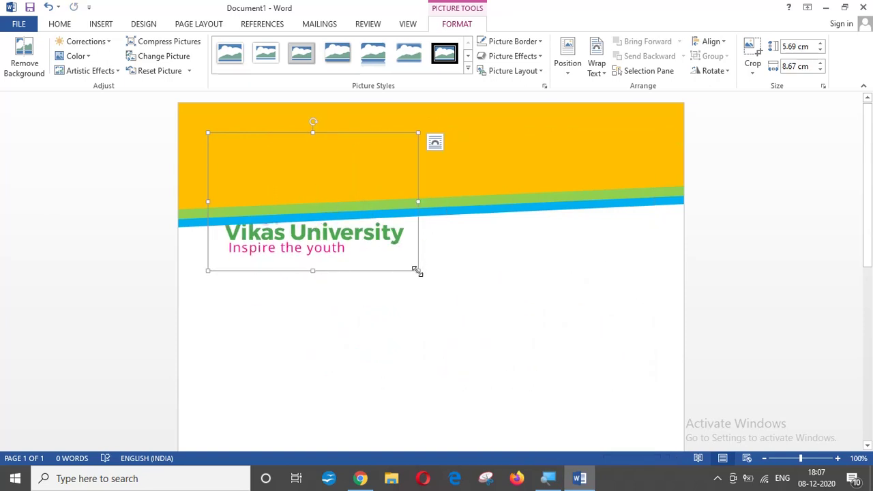
left_click_drag(417, 271, 379, 244)
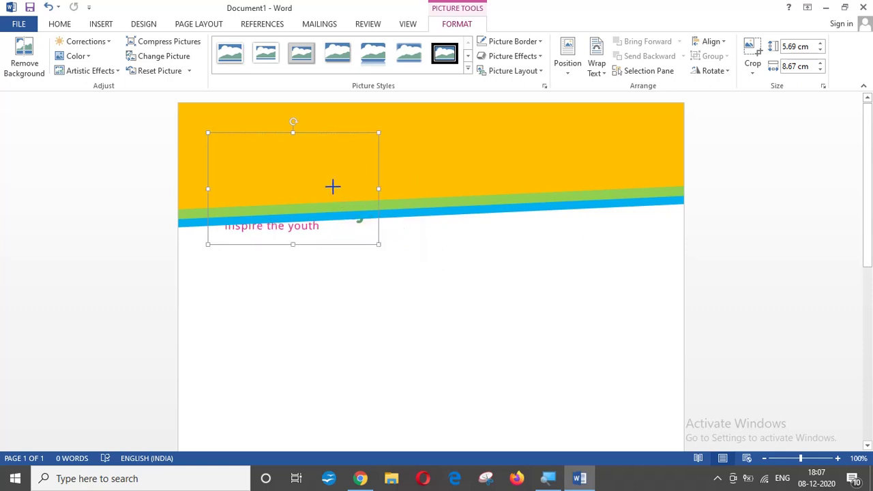
left_click(330, 184)
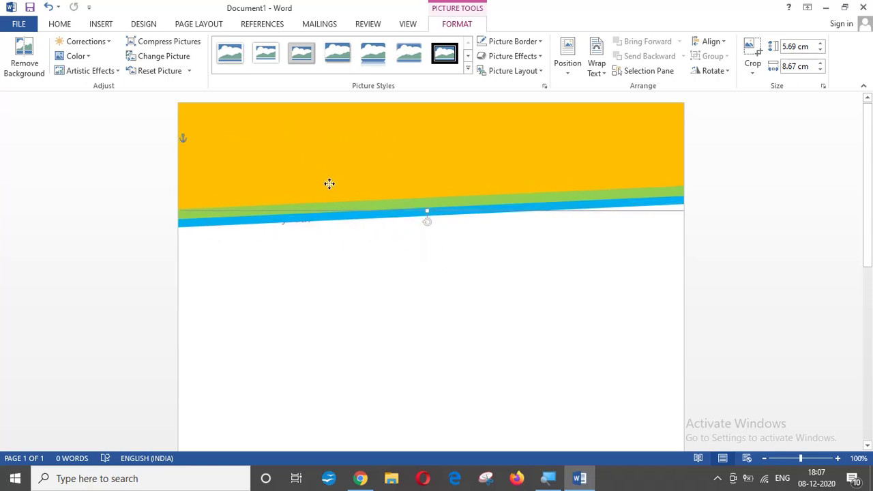
left_click(329, 303)
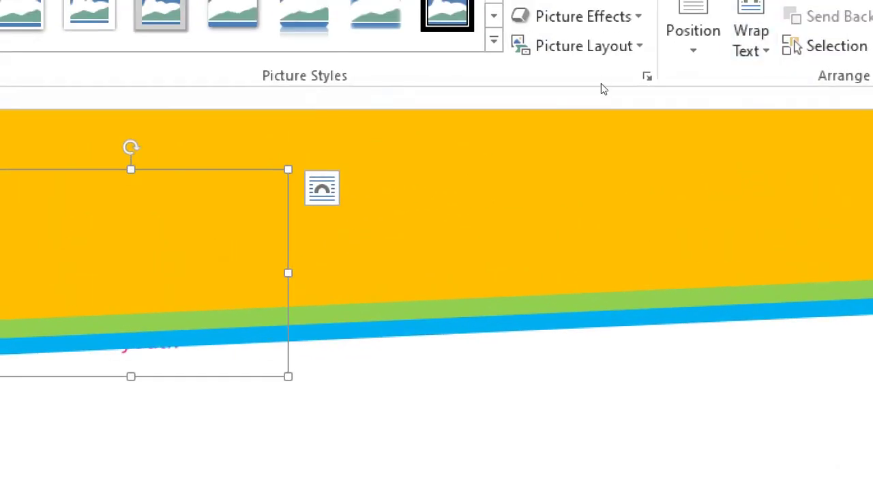
- Set the logo's text wrapping to In Front of Text so it shows over the banner
key("alt+j")
key("p")
key("t")
key("w")
key("Down")
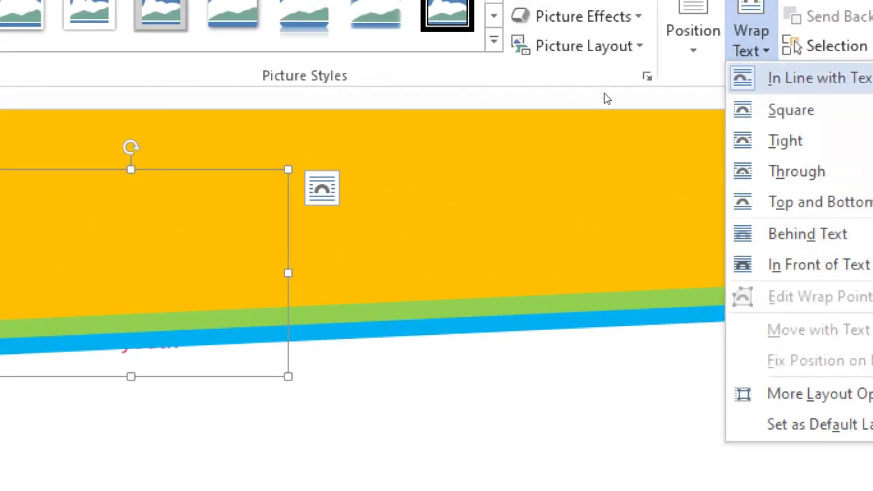
key("Down")
key("Down")
key("Down")
key("Down")
key("Down")
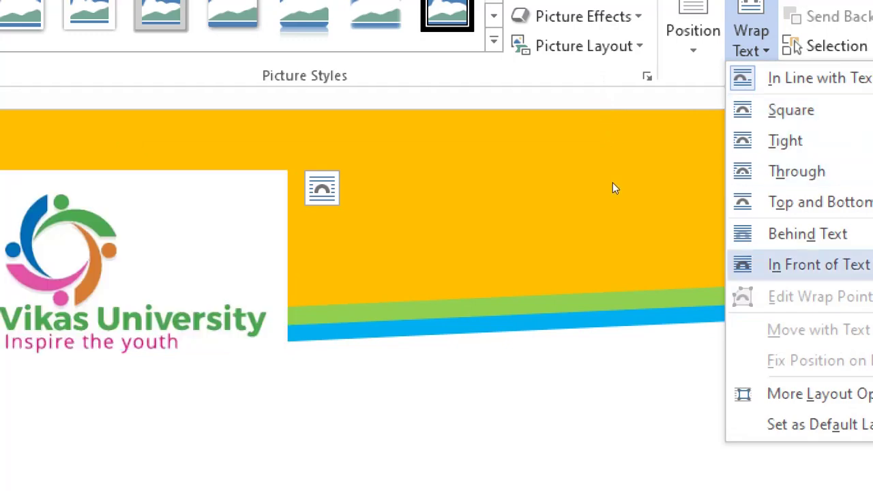
key("Return")
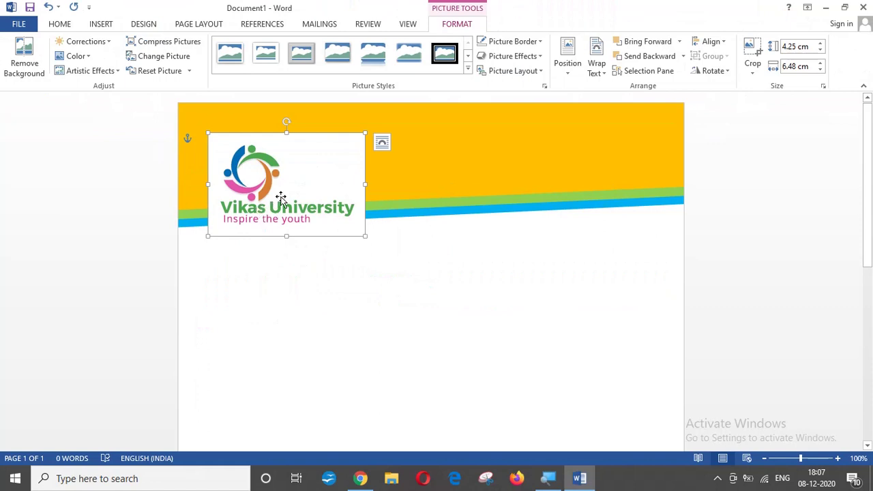
- Resize the logo to about 3.73 × 5.53 cm and move it to the header's top-left
mouse_move(208, 236)
left_mouse_down()
mouse_move(230, 224)
mouse_move(211, 234)
left_mouse_up()
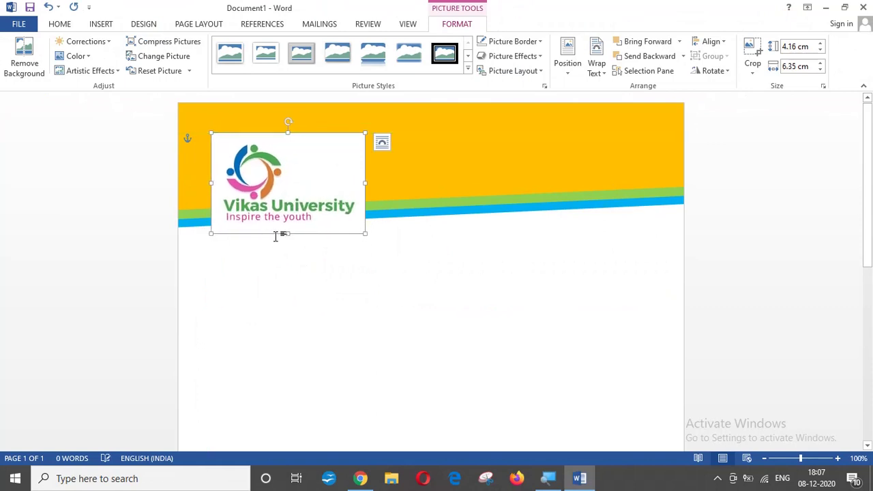
left_click_drag(287, 235, 286, 210)
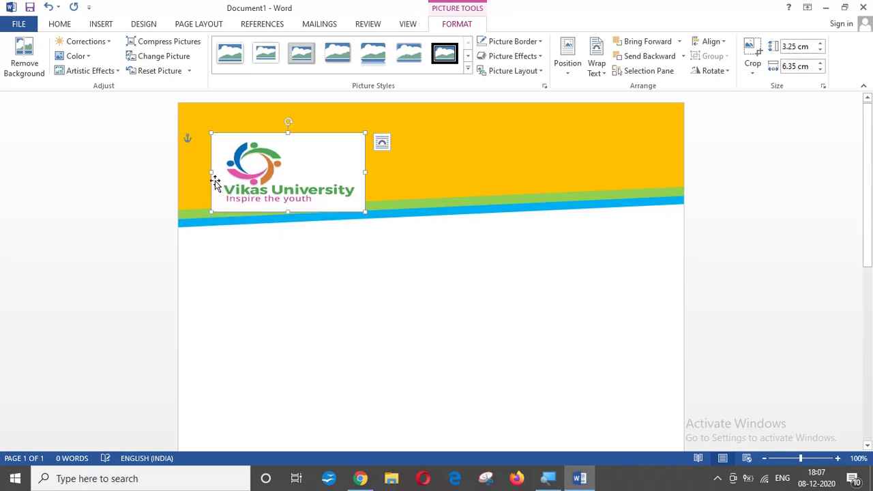
left_click_drag(209, 171, 239, 172)
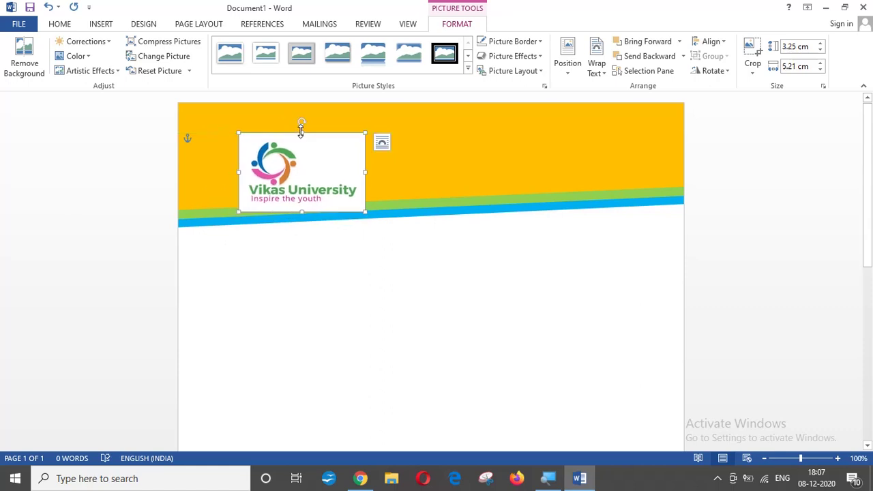
left_click_drag(302, 133, 302, 121)
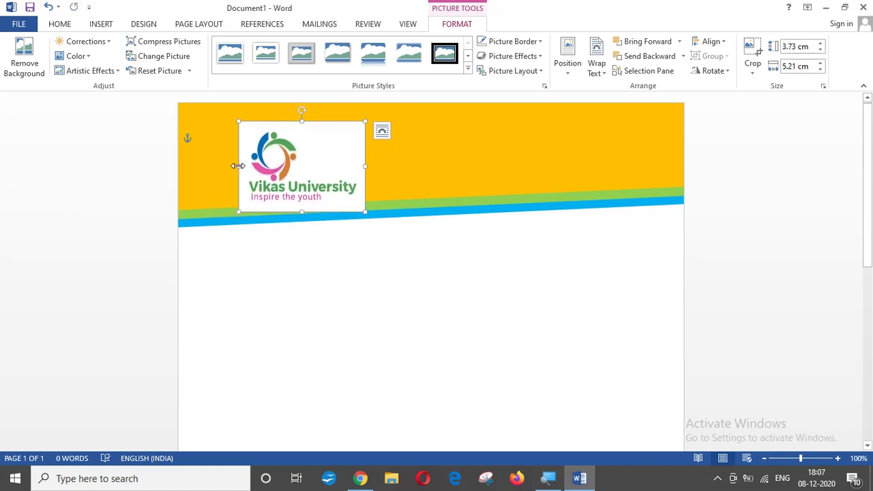
left_click_drag(239, 166, 230, 166)
left_click(339, 288)
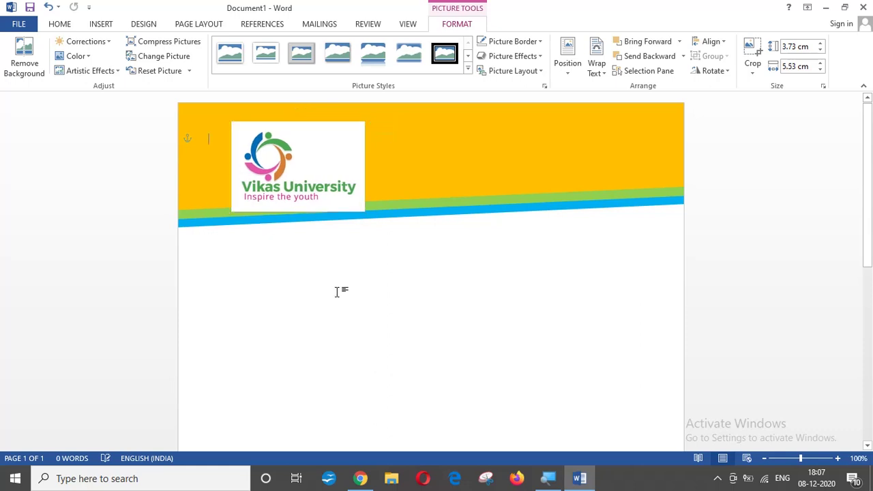
left_click(286, 165)
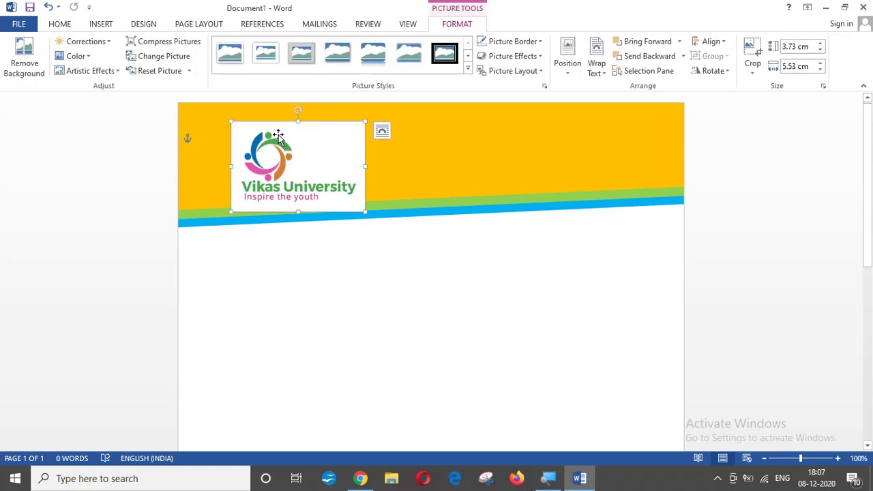
mouse_move(292, 150)
left_mouse_down()
mouse_move(283, 135)
mouse_move(270, 136)
left_mouse_up()
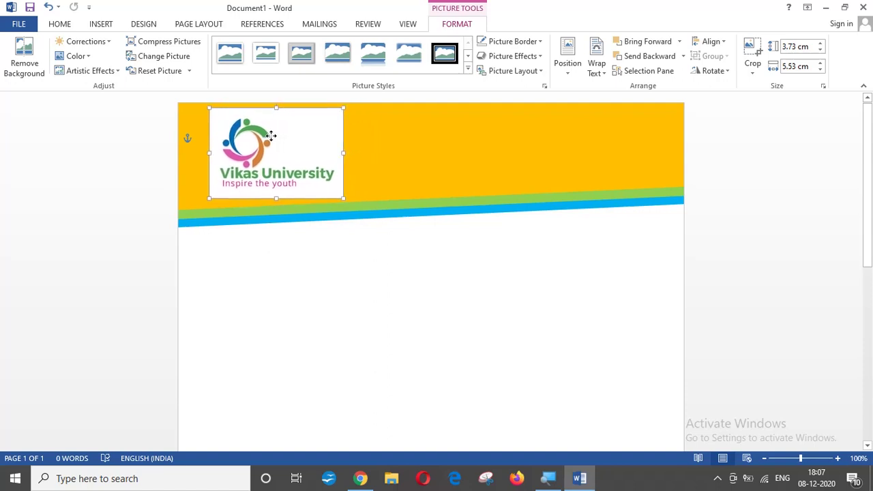
left_click(382, 281)
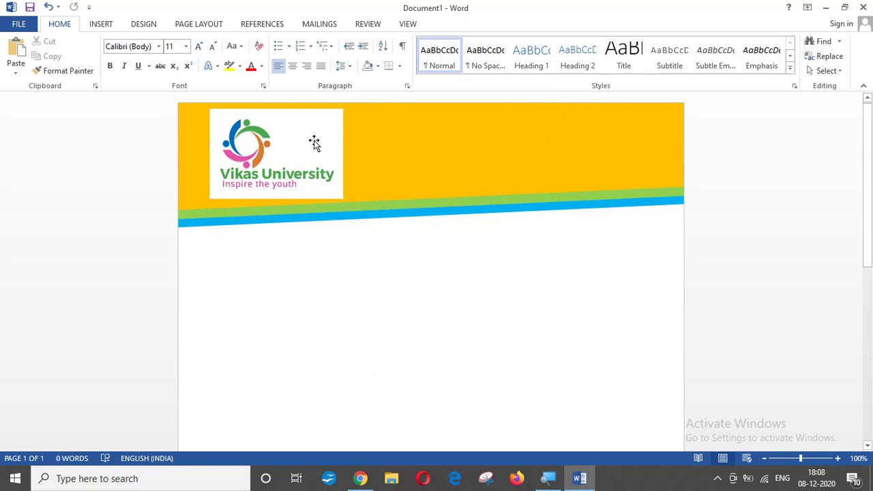
- Delete the orange header shape, leaving the logo on white above the green and blue stripes
left_click(394, 139)
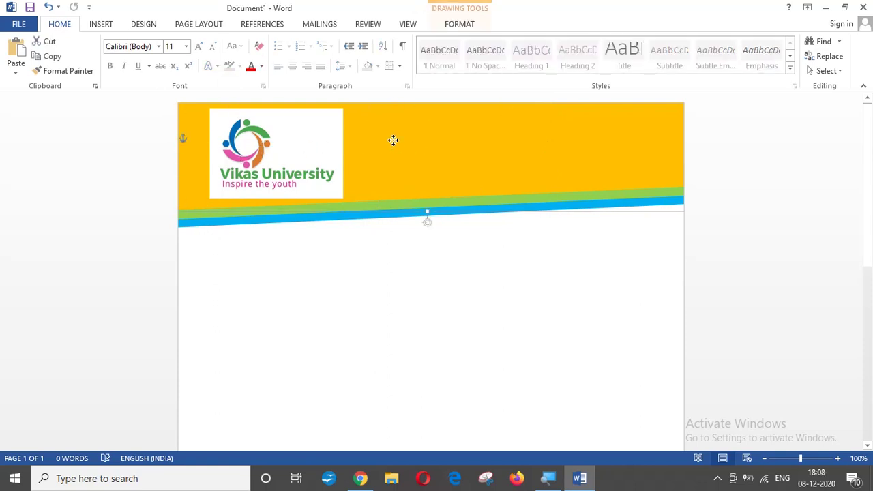
left_click(296, 148)
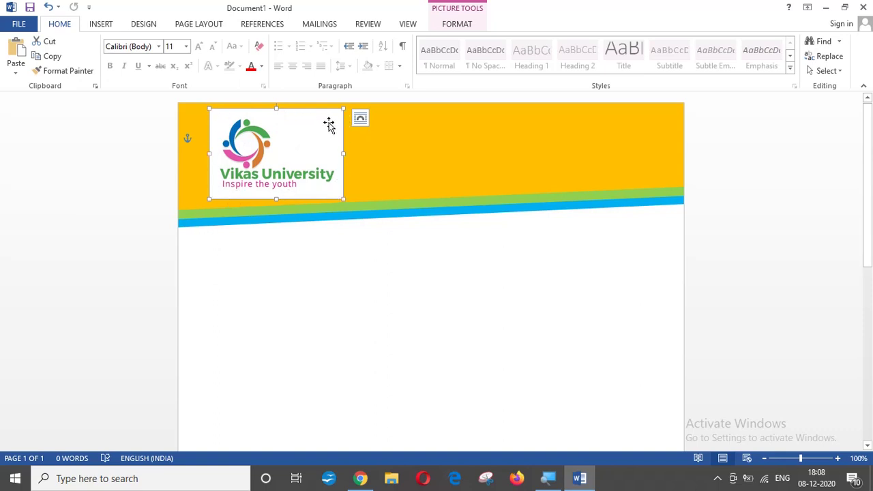
left_click(431, 165)
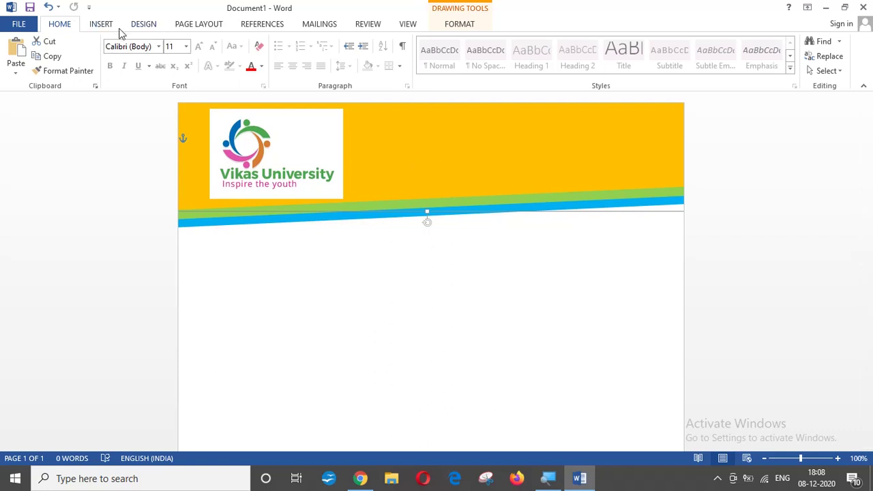
left_click(455, 27)
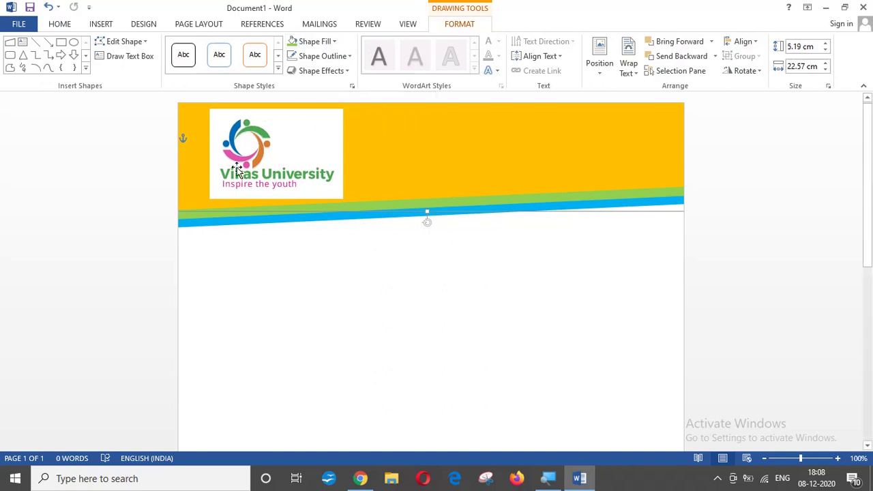
left_click(335, 41)
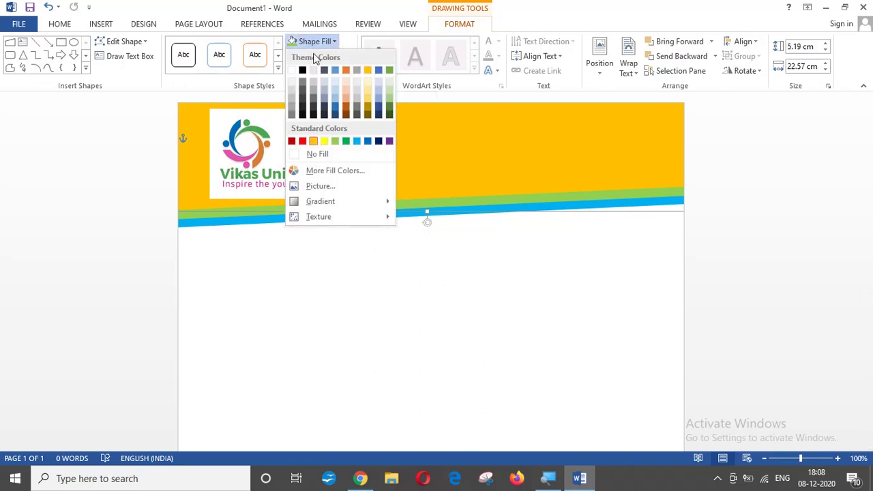
key("Escape")
key("Delete")
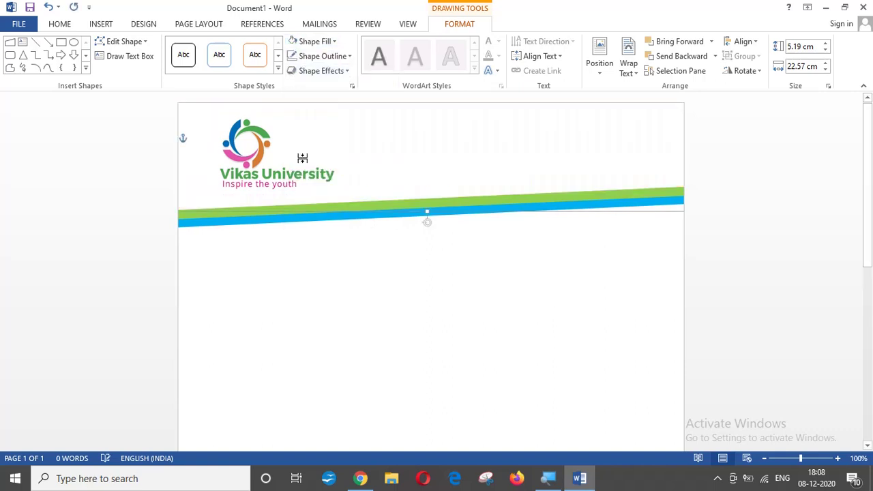
left_click(375, 314)
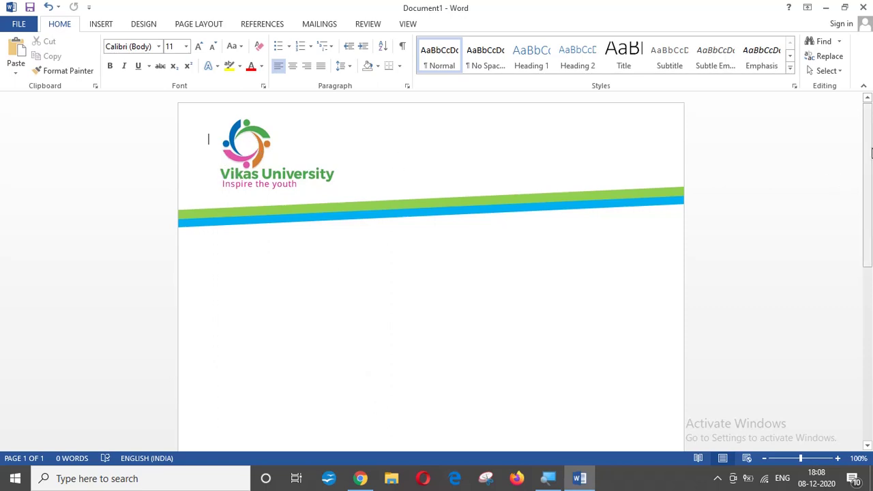
mouse_move(868, 170)
left_mouse_down()
mouse_move(872, 396)
mouse_move(869, 219)
left_mouse_up()
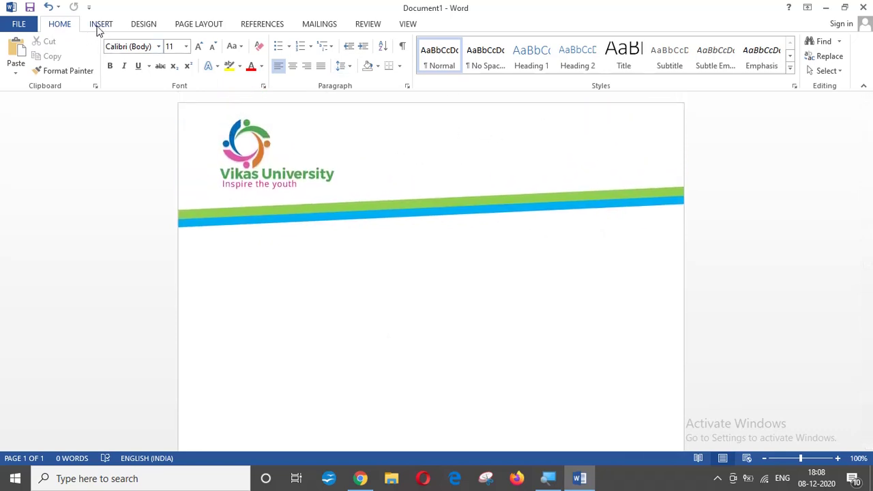
- Insert a WordArt box and move it to the top right beside the logo
left_click(100, 26)
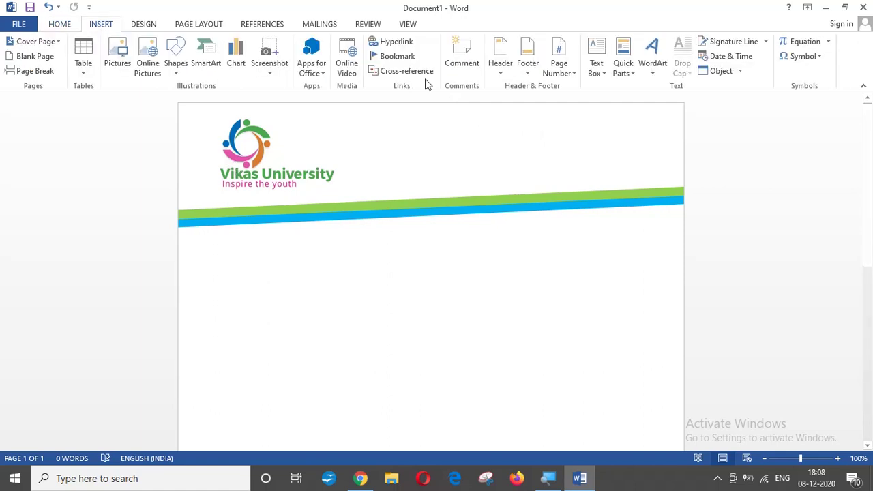
left_click(656, 75)
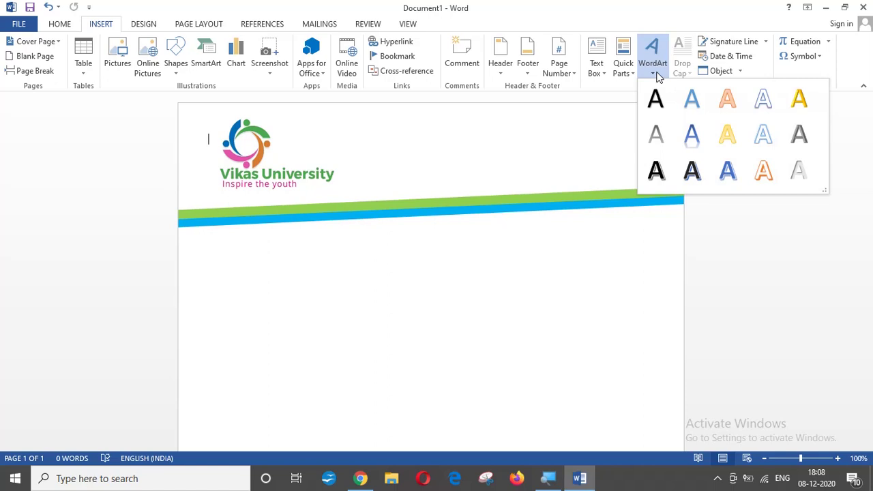
left_click(691, 135)
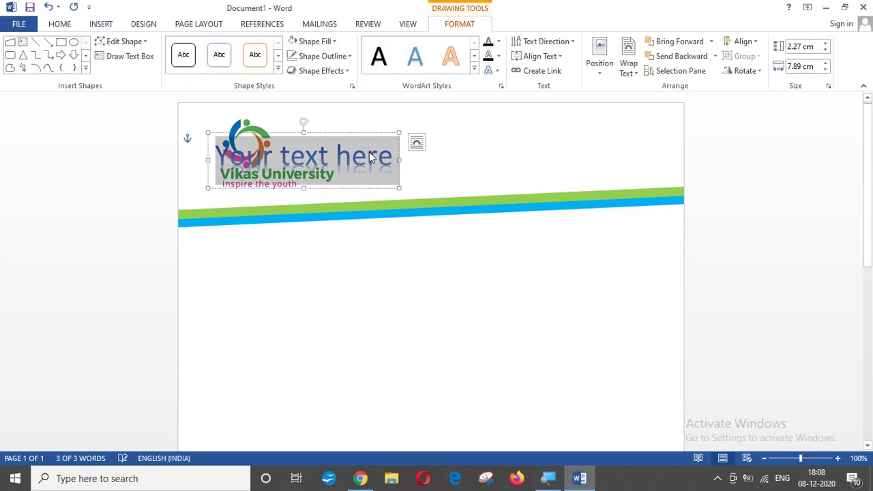
left_click_drag(306, 135, 502, 108)
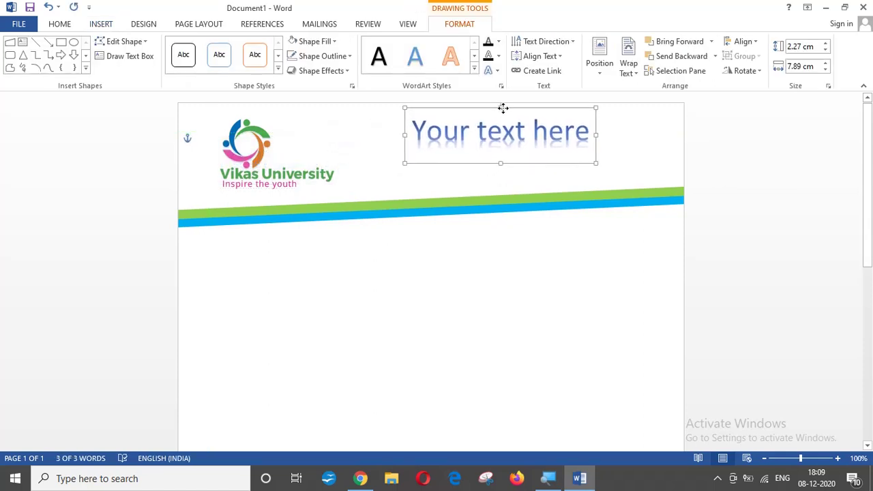
- Replace the WordArt placeholder text with VIKAS UNIVERSITY
double_click(475, 130)
left_click(476, 131)
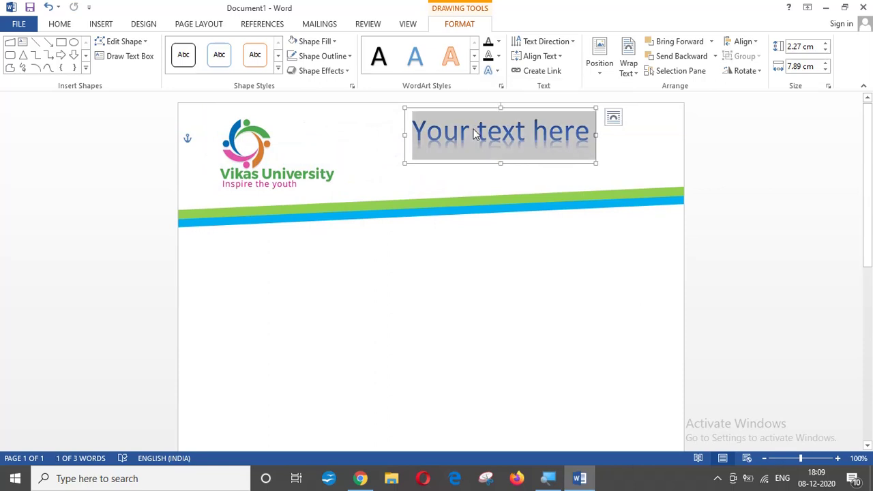
type("VI")
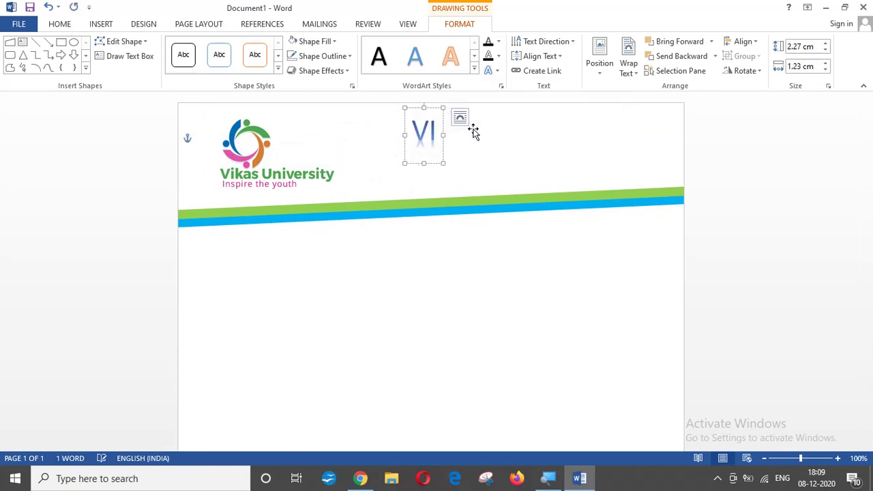
type("KAS UNI")
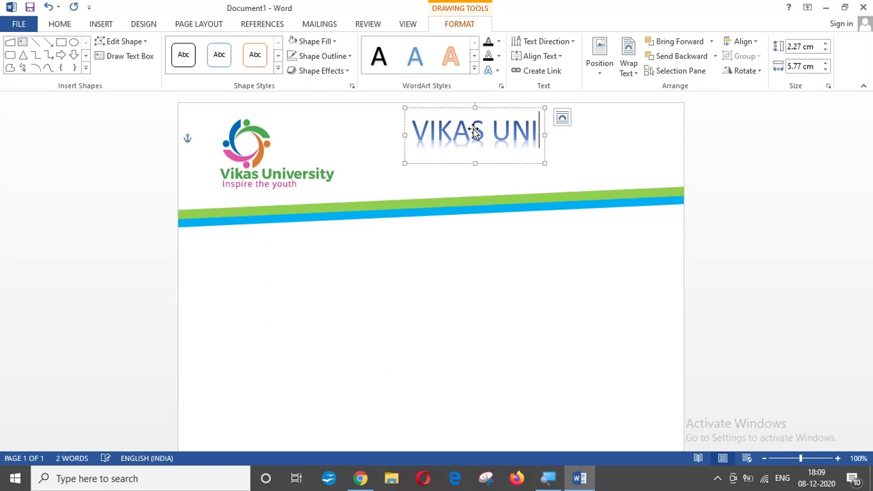
type("VERSI")
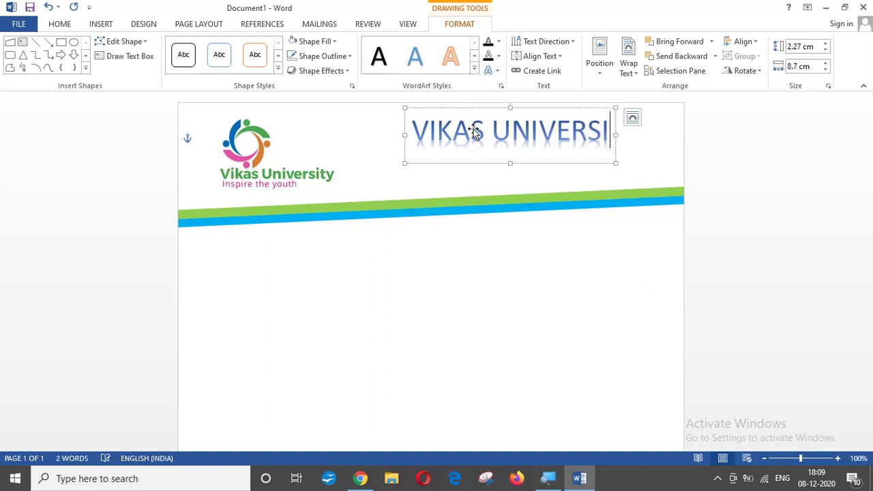
type("TY")
- Colour the word UNIVERSITY green and the word VIKAS red in the heading
left_click(451, 288)
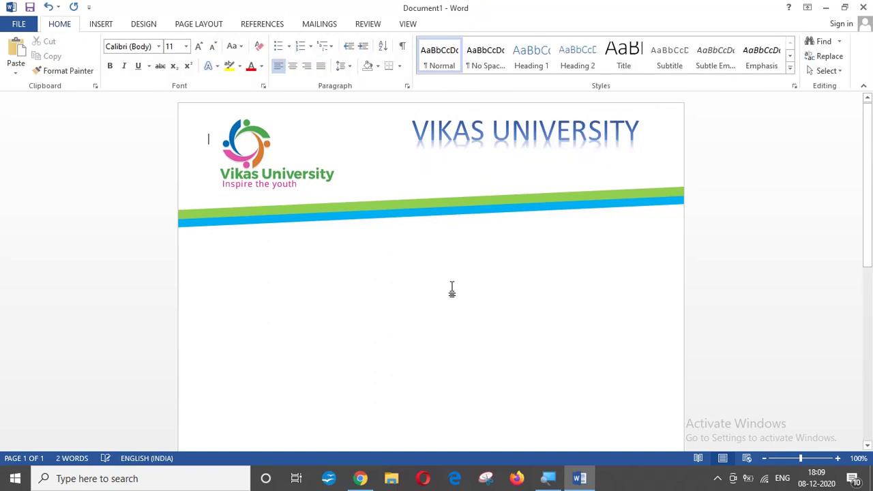
left_click(515, 143)
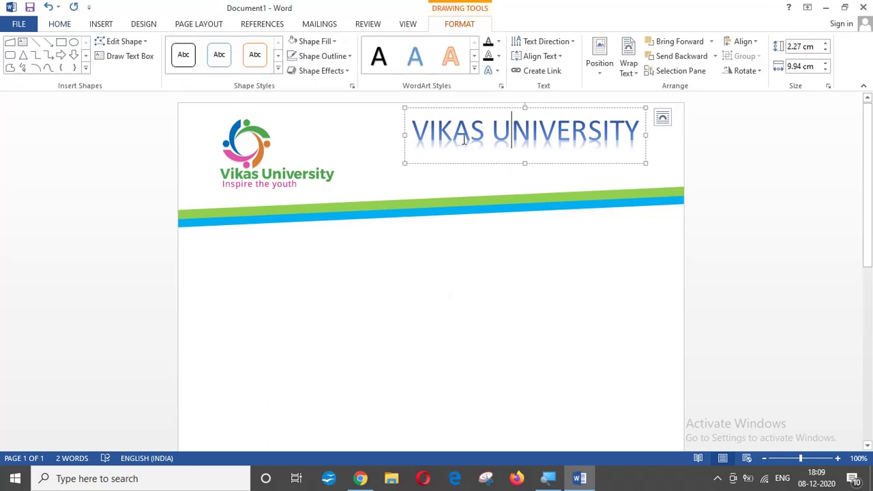
left_click_drag(491, 137, 638, 131)
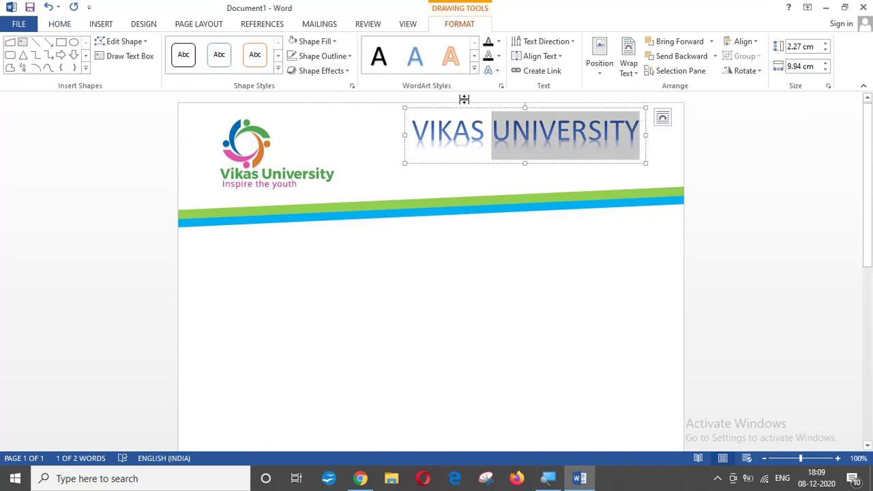
left_click(59, 26)
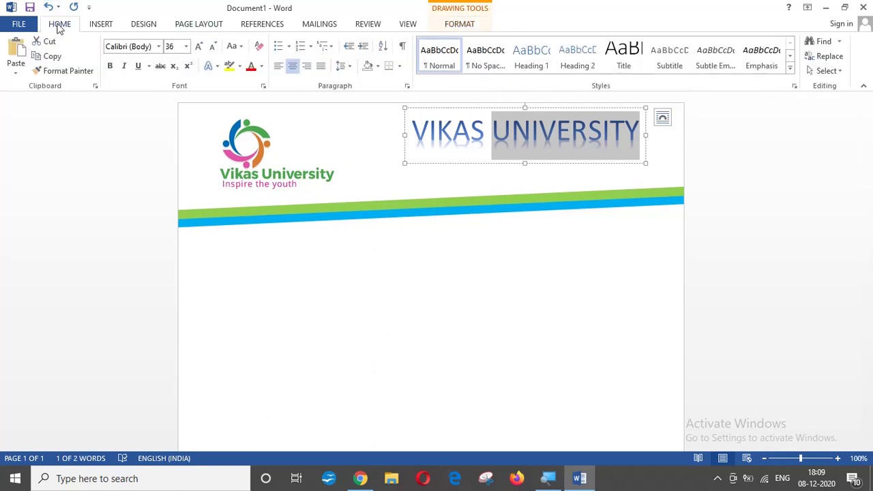
left_click(262, 66)
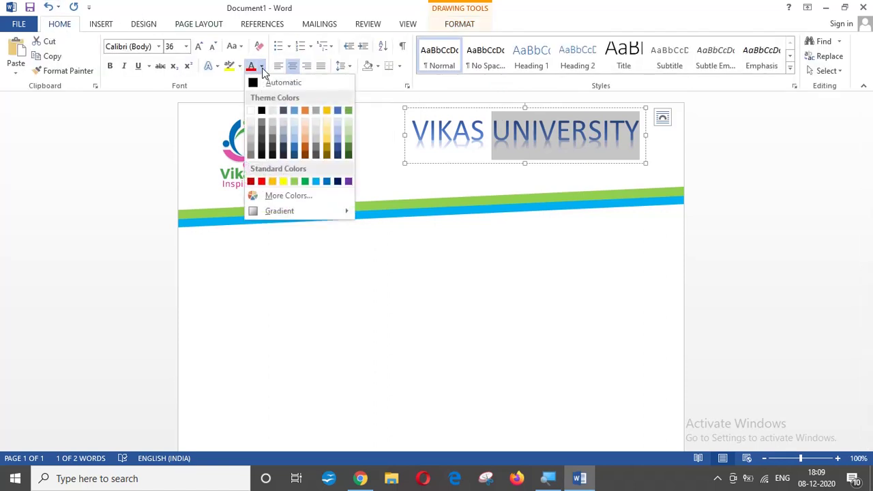
left_click(305, 182)
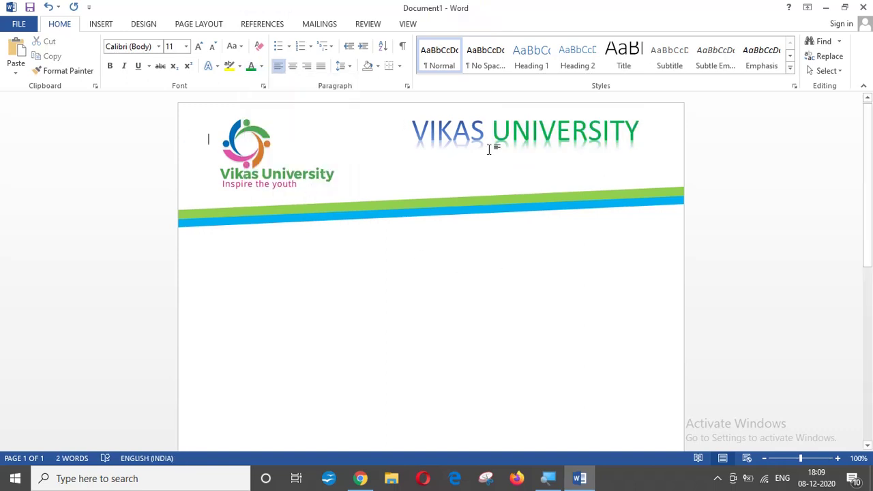
left_click_drag(486, 137, 411, 130)
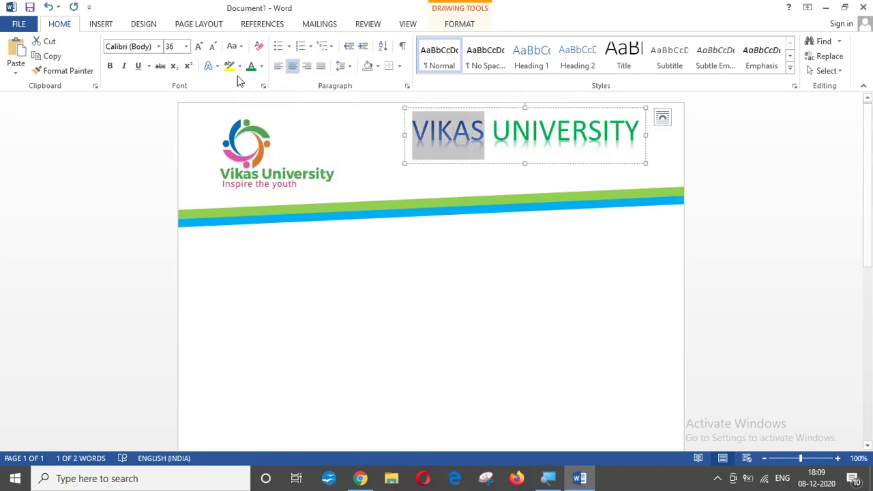
left_click(261, 68)
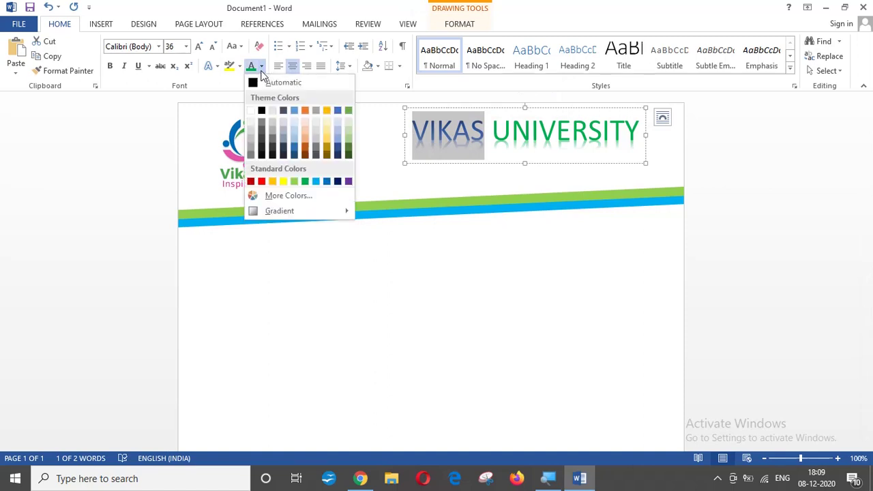
left_click(265, 188)
left_click(468, 302)
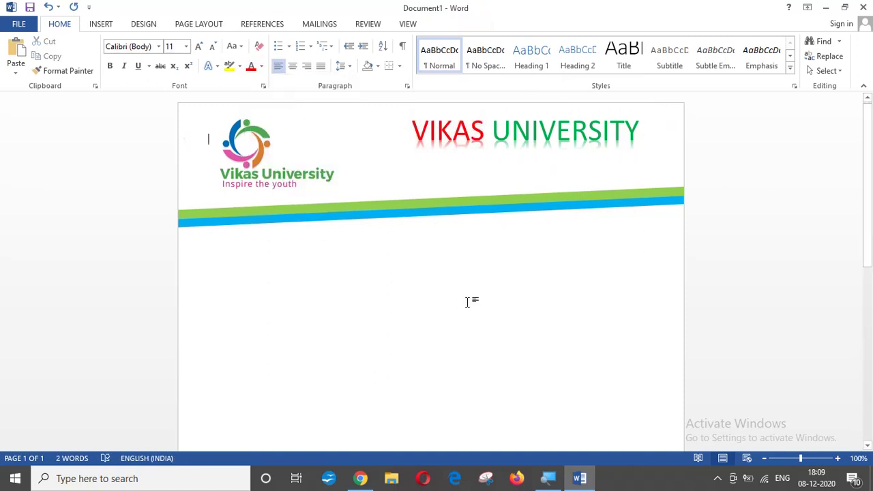
- Widen the heading box leftward and nudge it slightly left and up
left_click(518, 140)
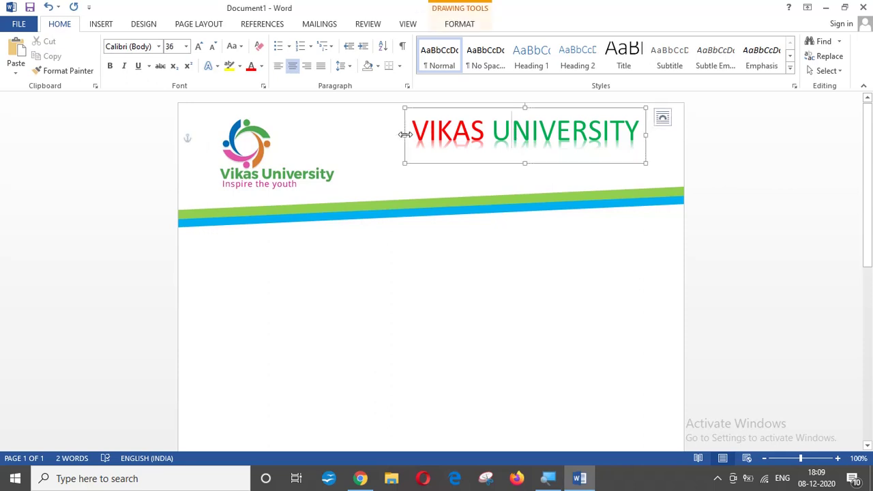
left_click_drag(405, 134, 389, 134)
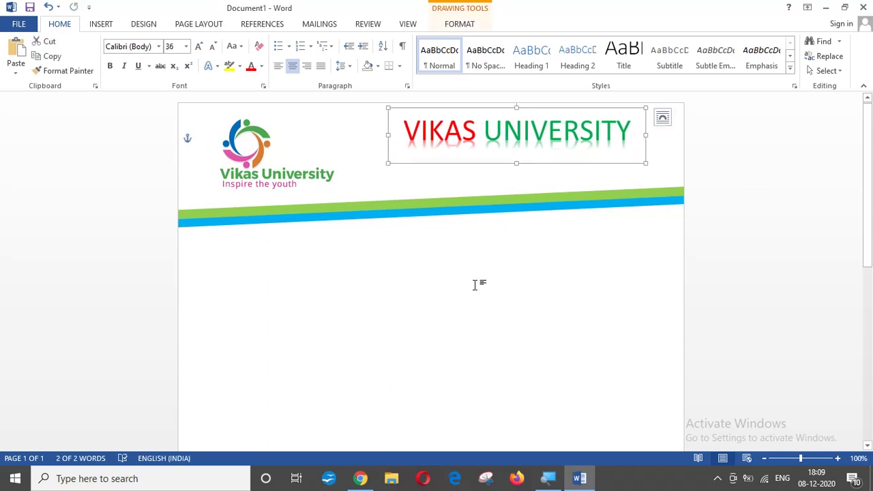
key("Left")
key("Left")
key("Left")
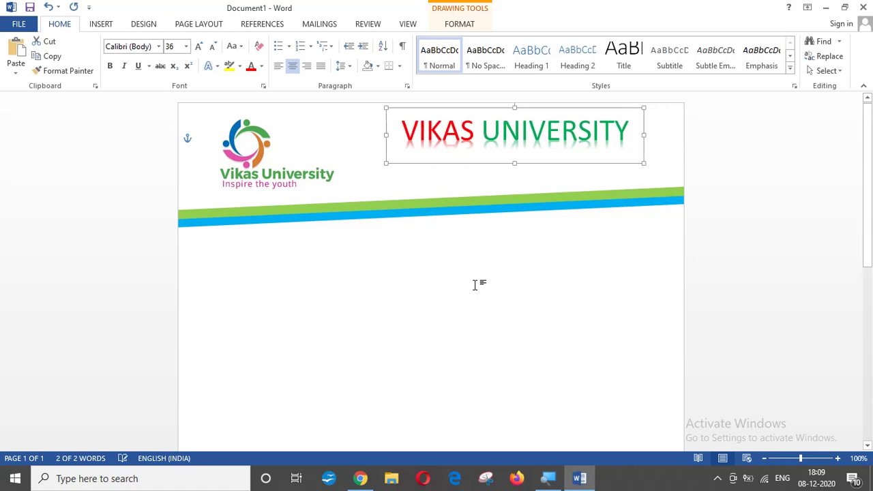
key("Left")
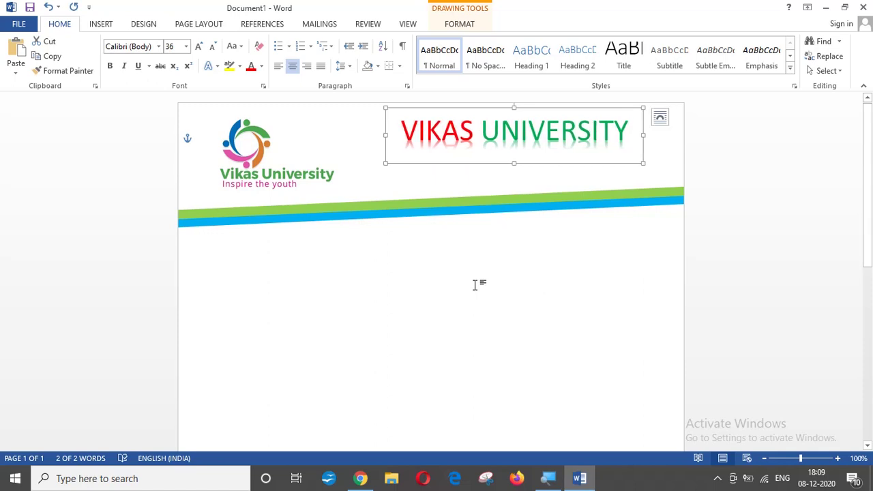
key("Up")
key("Up")
key("Up")
key("Up")
key("Up")
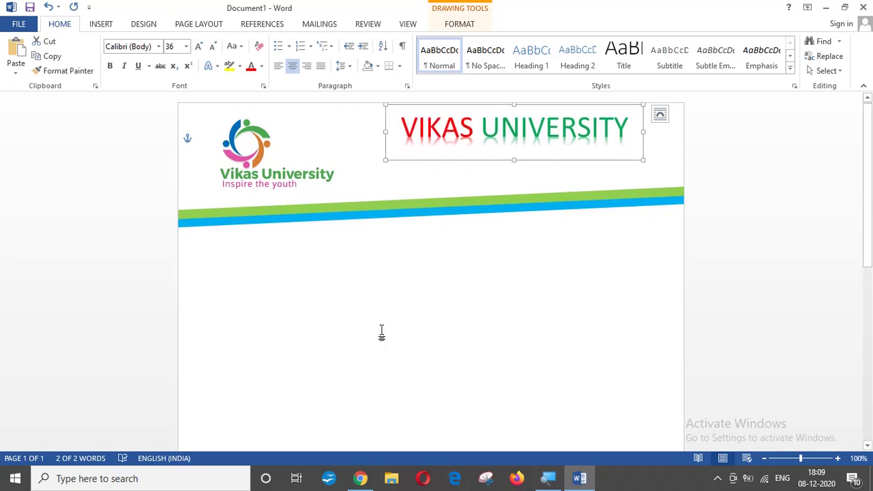
left_click(382, 333)
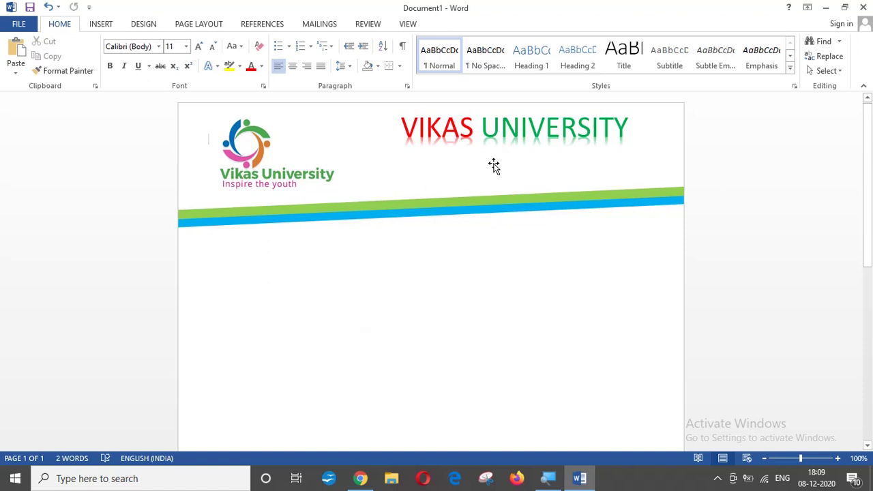
- Insert a Simple Text Box below the heading and make it much shorter
left_click(100, 24)
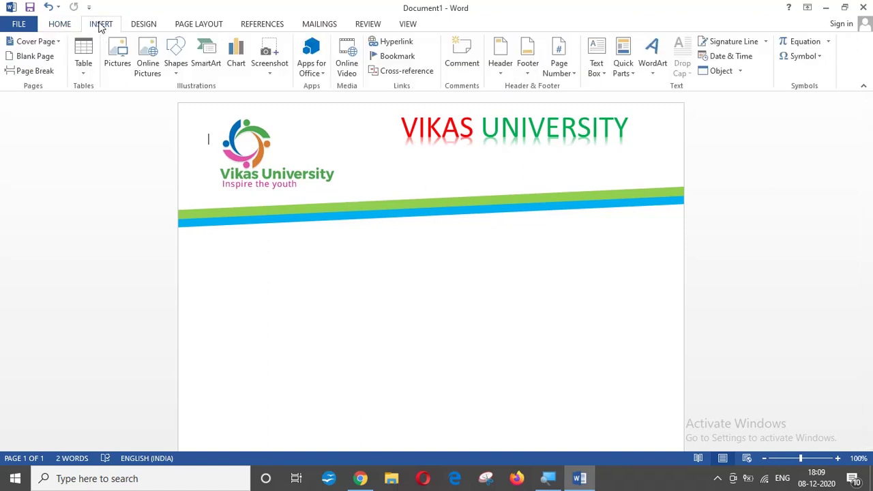
left_click(597, 75)
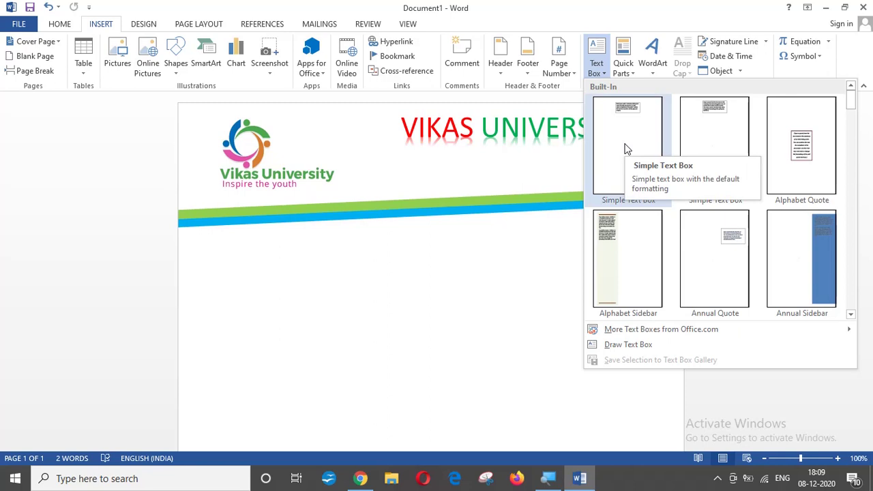
left_click(634, 156)
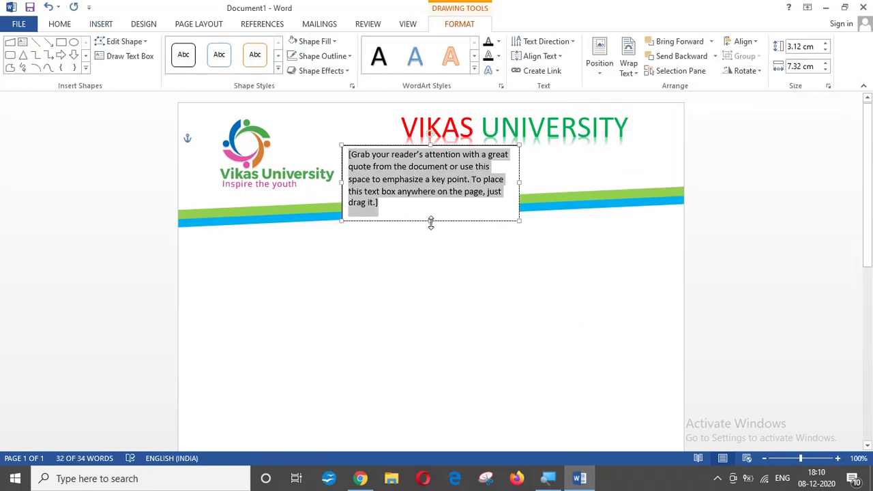
left_click_drag(430, 220, 439, 177)
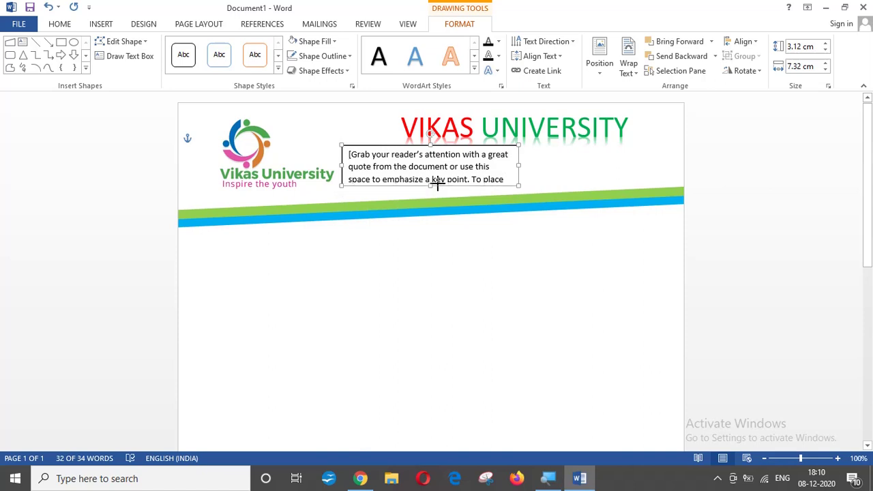
- Replace the placeholder with 'Inspire the Youth' and reduce the box height to about 0.6 cm
left_click(487, 170)
key("Delete")
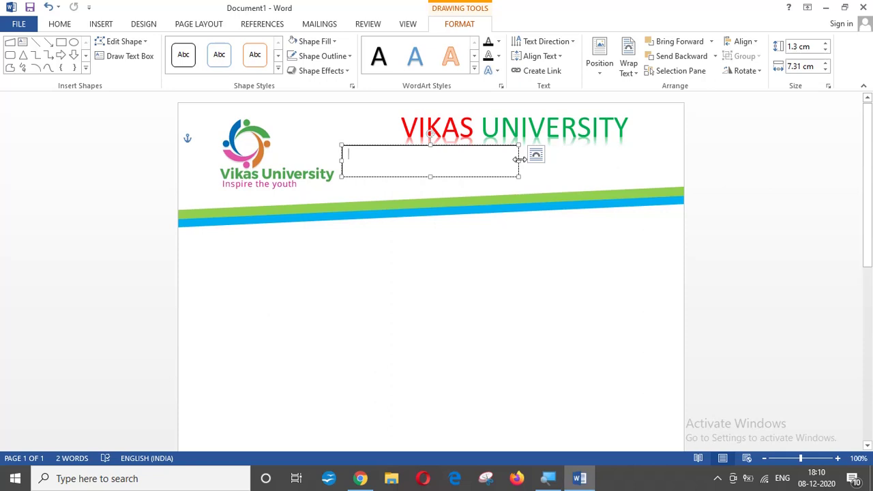
type("In")
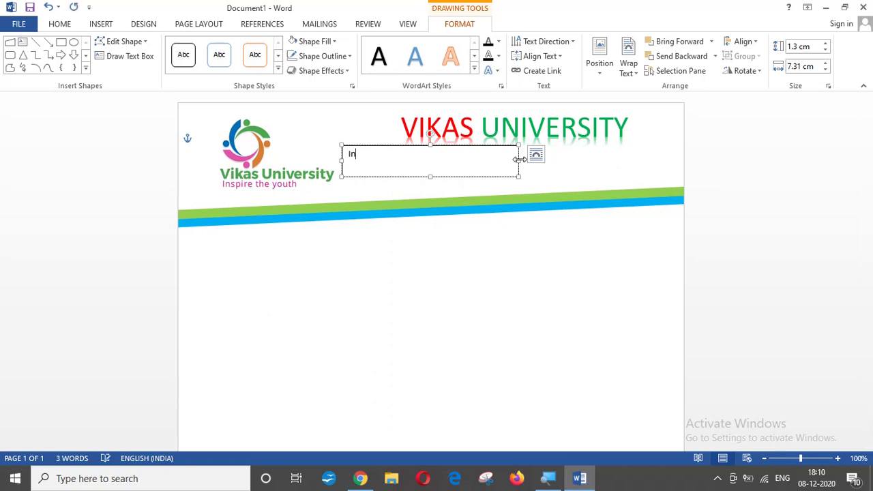
type("spire the Youth")
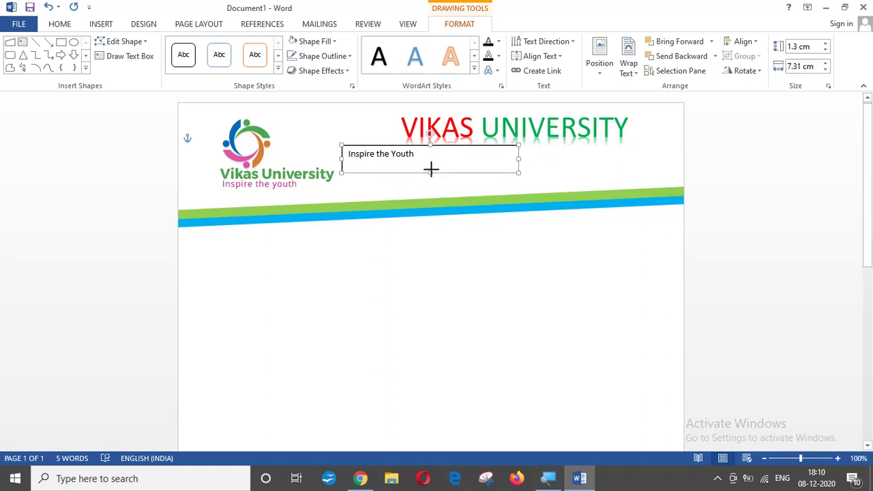
left_click_drag(430, 177, 432, 159)
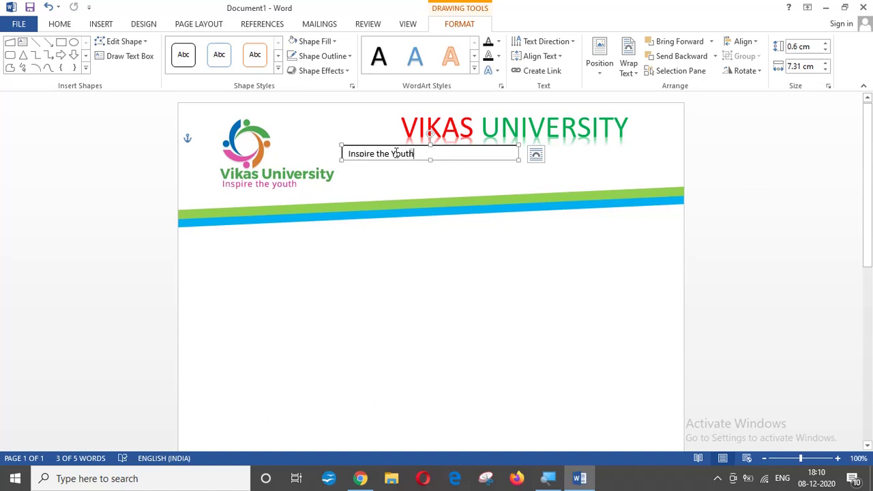
left_click_drag(396, 153, 345, 153)
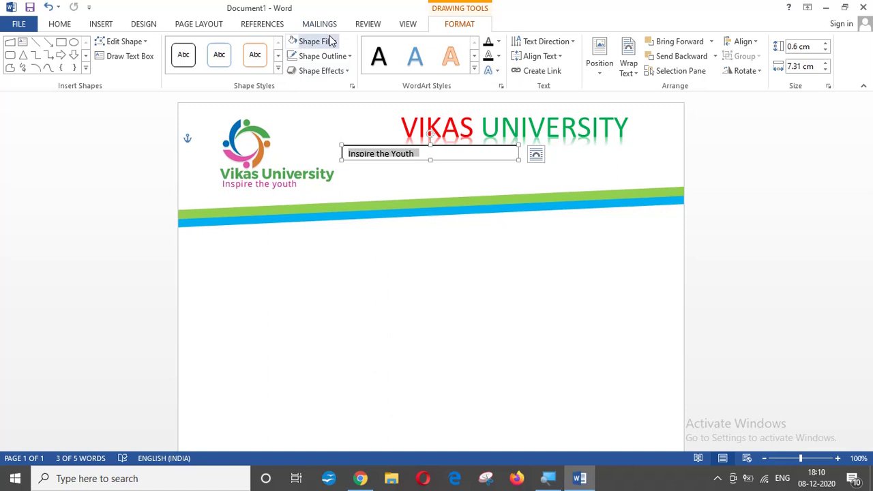
- Colour the 'Inspire the Youth' tagline text light blue
left_click(62, 25)
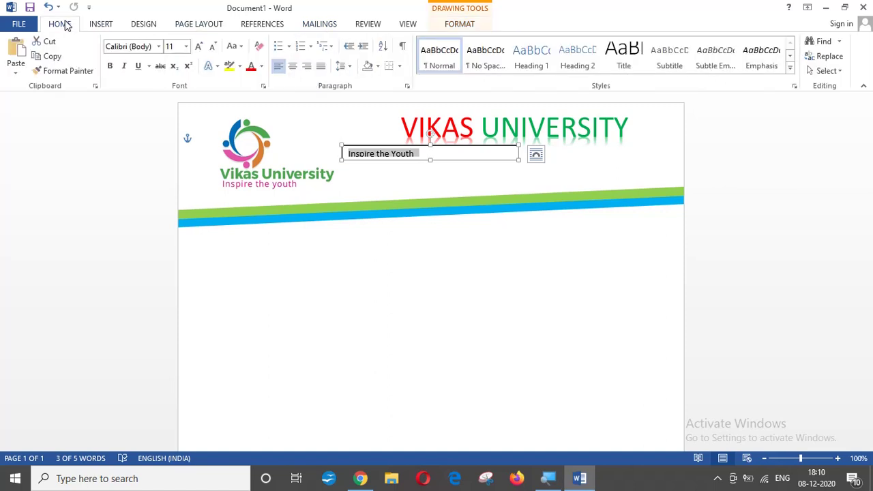
left_click(263, 68)
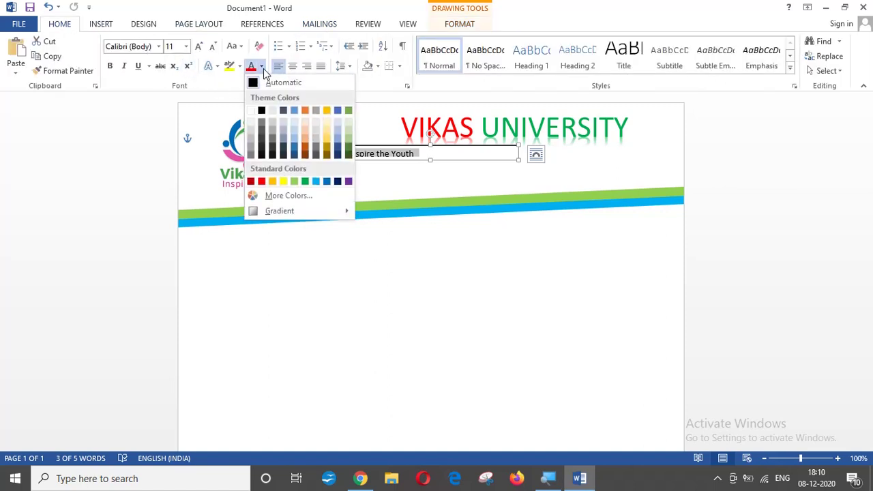
left_click(316, 182)
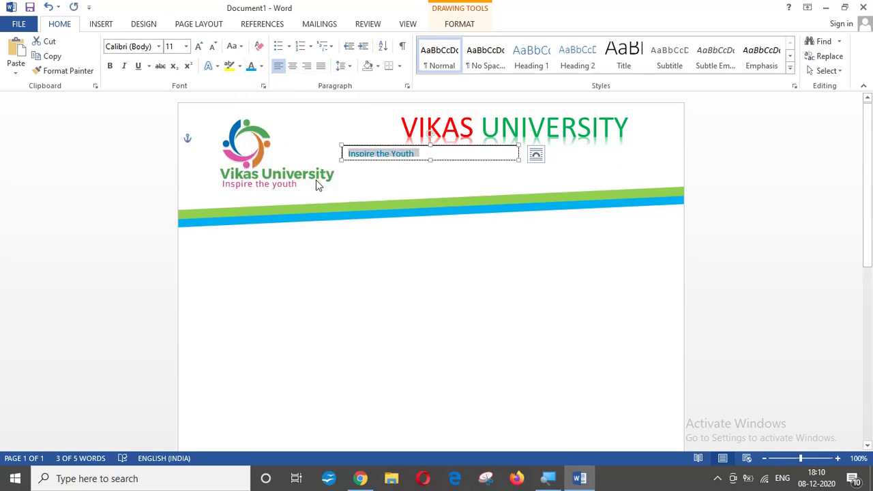
left_click(425, 251)
- Narrow the tagline box to fit its text and nudge it beneath the heading's left end
left_click(417, 157)
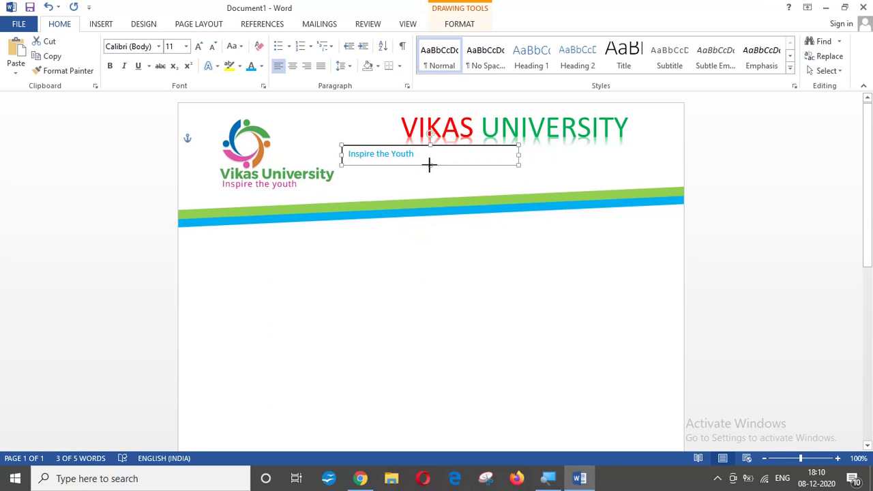
left_click(430, 162)
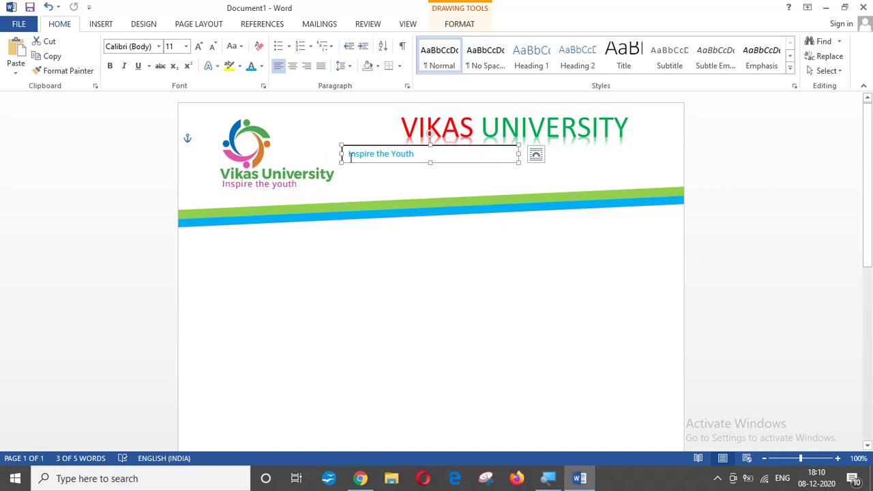
left_click_drag(519, 154, 425, 159)
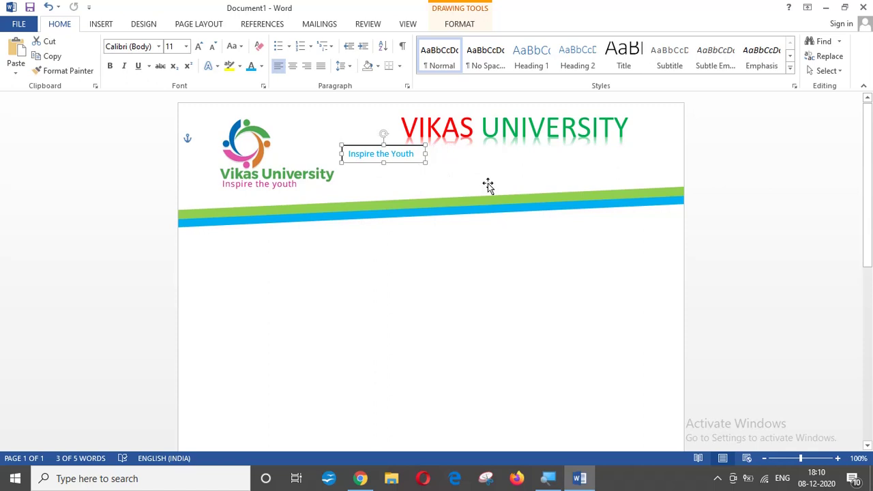
key("Right")
key("Right")
key("Right")
key("Right")
key("Right")
key("Right")
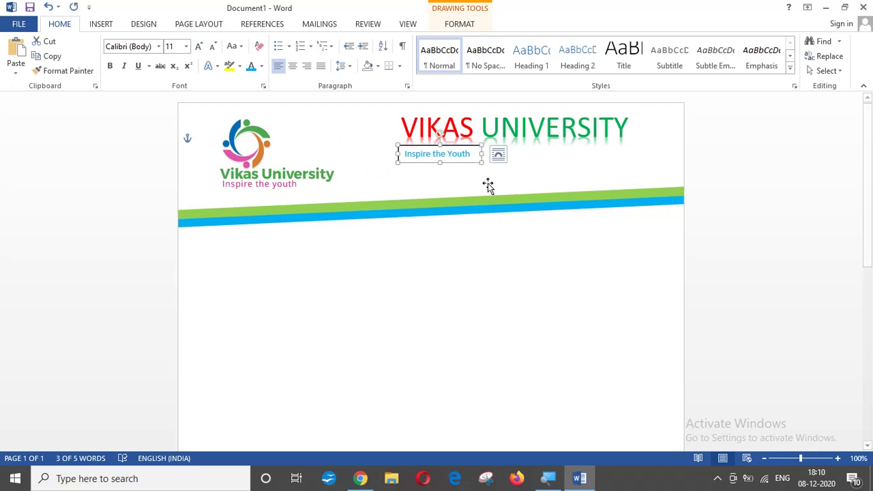
key("ctrl+Right")
key("ctrl+Right")
key("ctrl+Right")
key("ctrl+Right")
key("ctrl+Up")
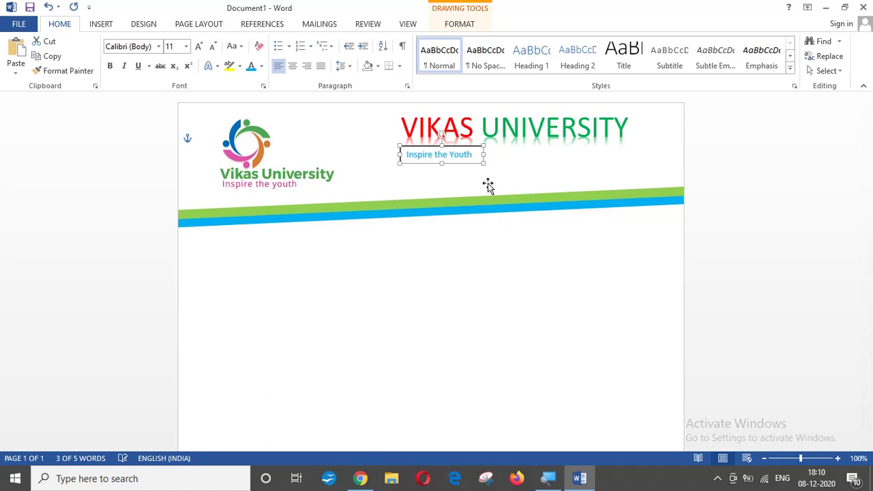
key("ctrl+Up")
key("ctrl+Up")
key("ctrl+Up")
key("ctrl+Up")
key("ctrl+Down")
key("ctrl+Down")
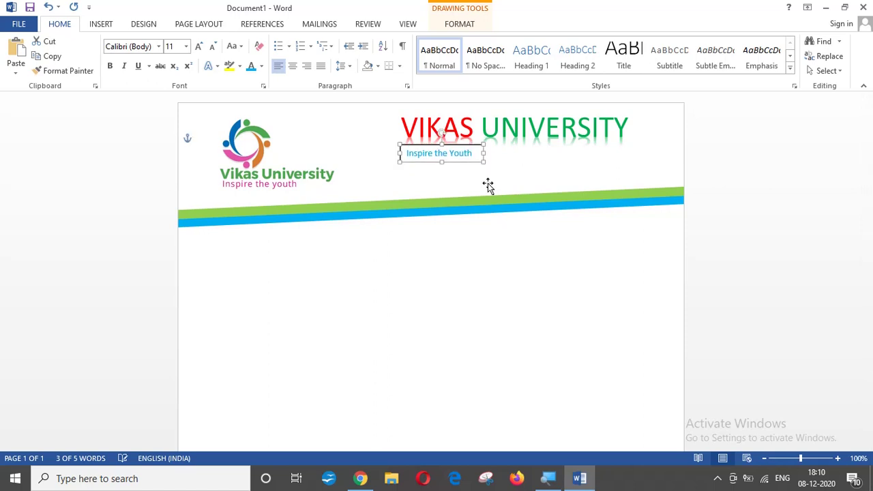
key("ctrl+Right")
- Set the 'Inspire the Youth' text box's Shape Outline to No Outline
left_click(448, 386)
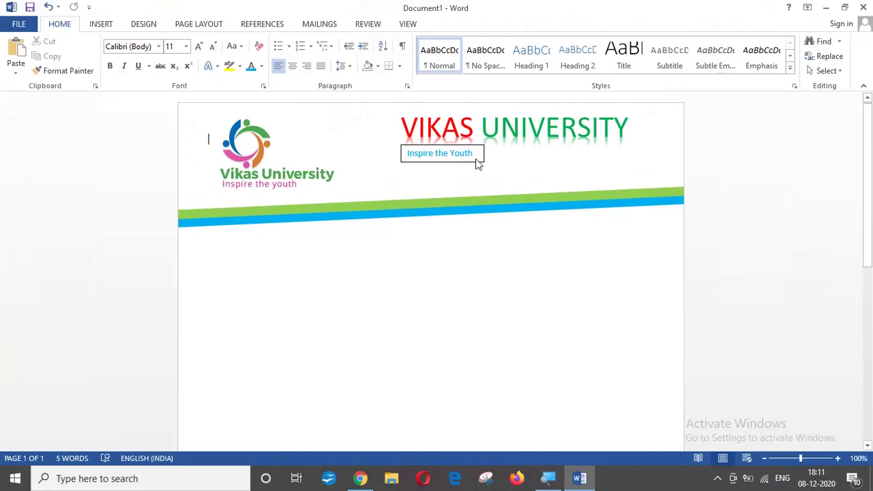
left_click(477, 160)
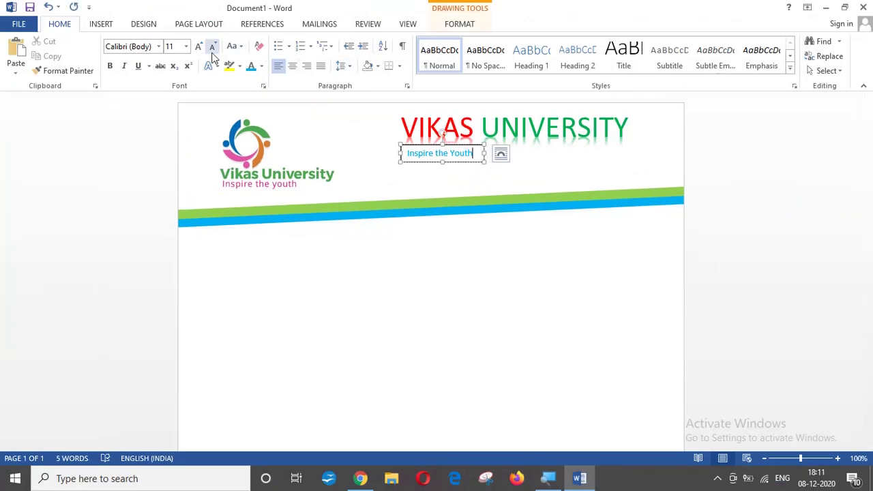
left_click(460, 24)
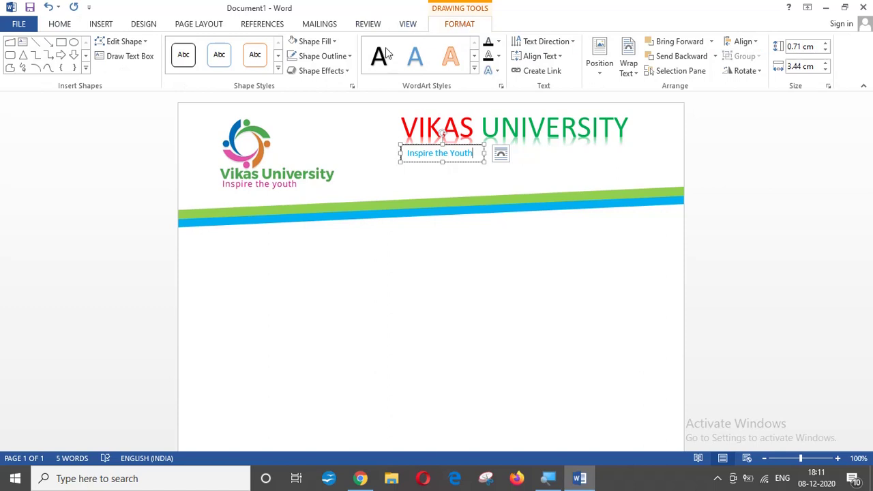
left_click(345, 57)
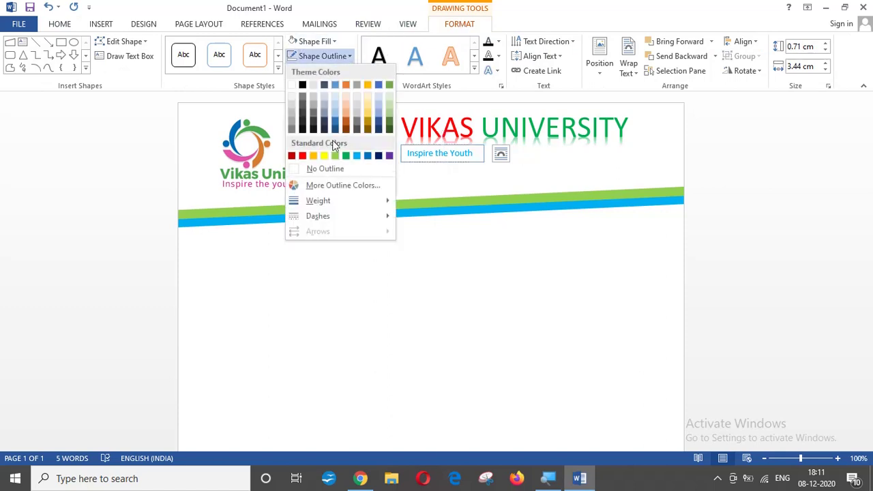
left_click(333, 172)
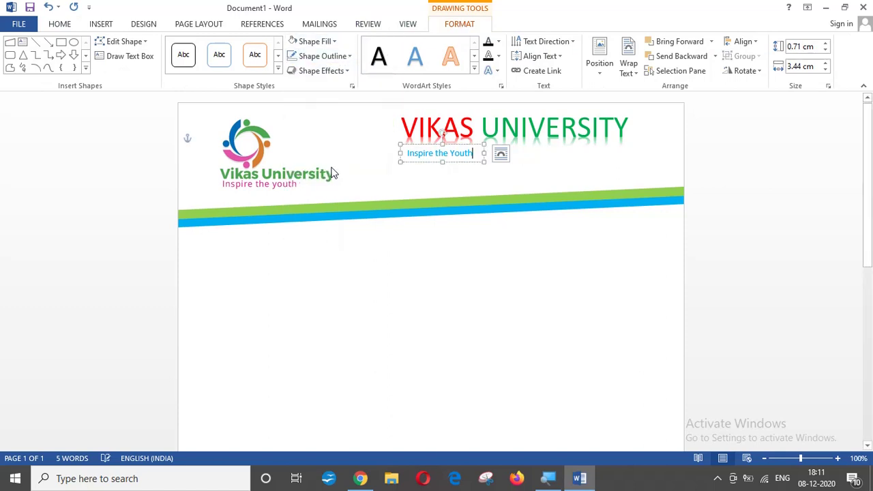
left_click(468, 267)
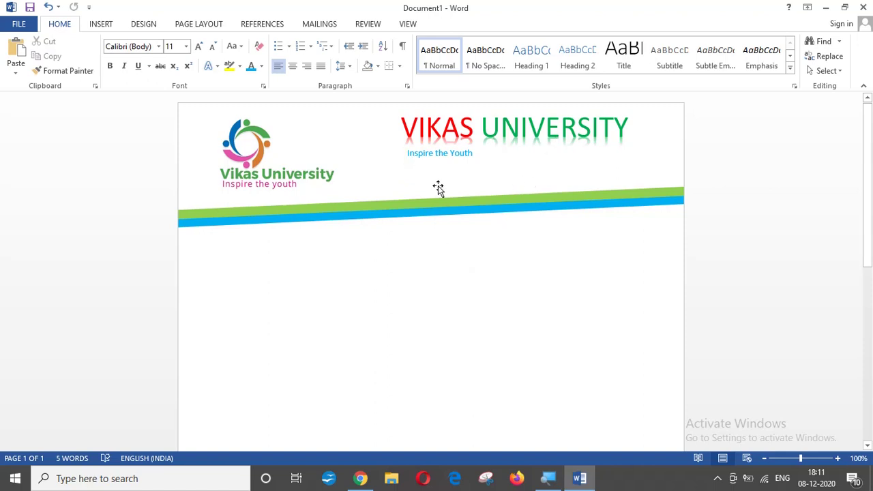
left_click(427, 154)
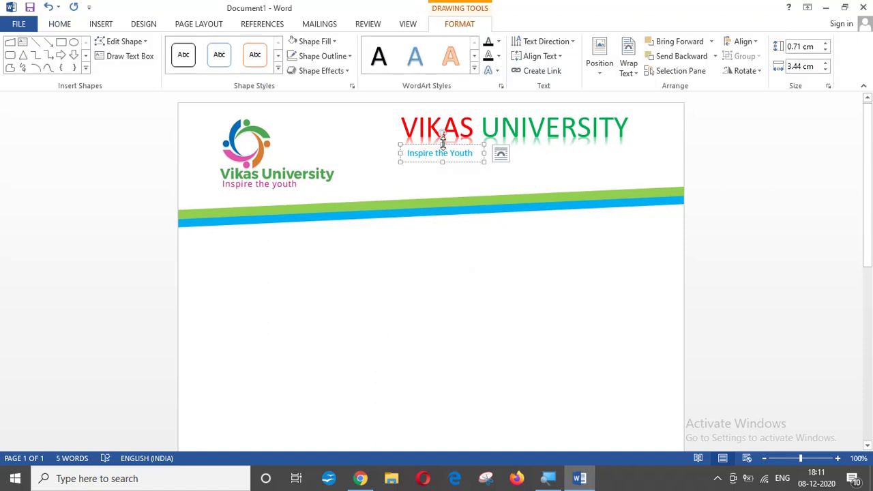
- Paste a copy of the tagline box just below the original and widen it
left_click(438, 144)
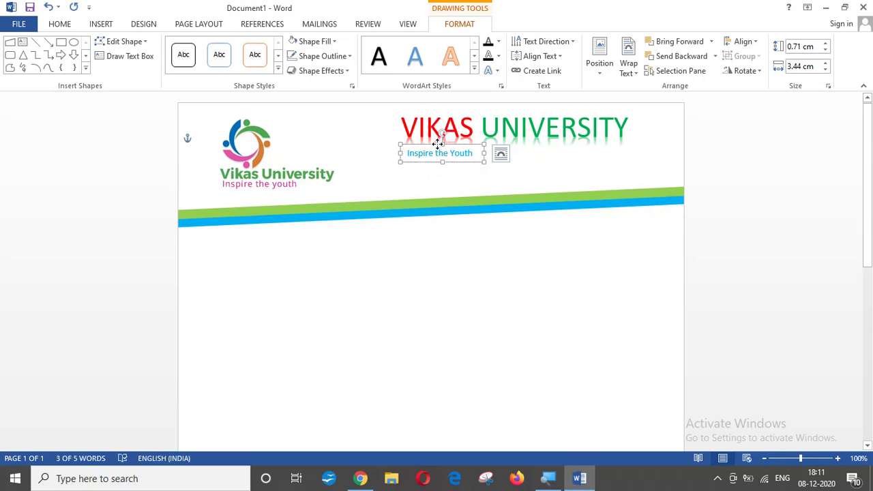
key("ctrl+v")
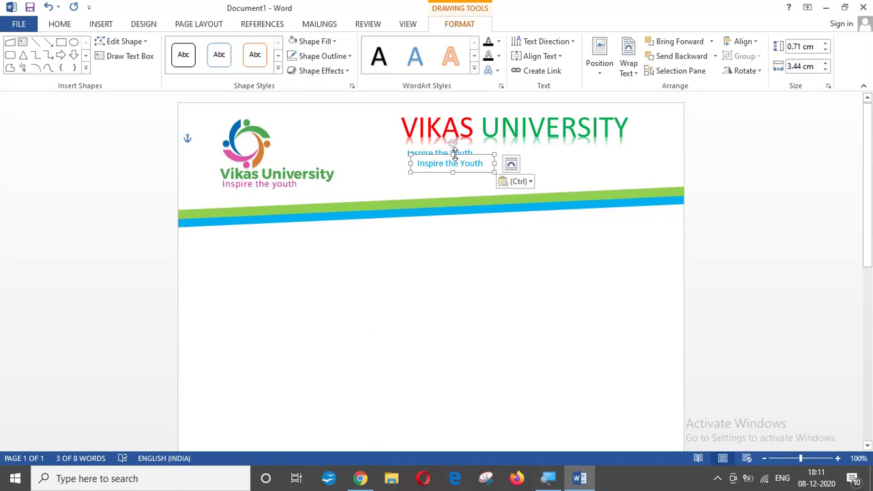
left_click_drag(454, 156, 453, 162)
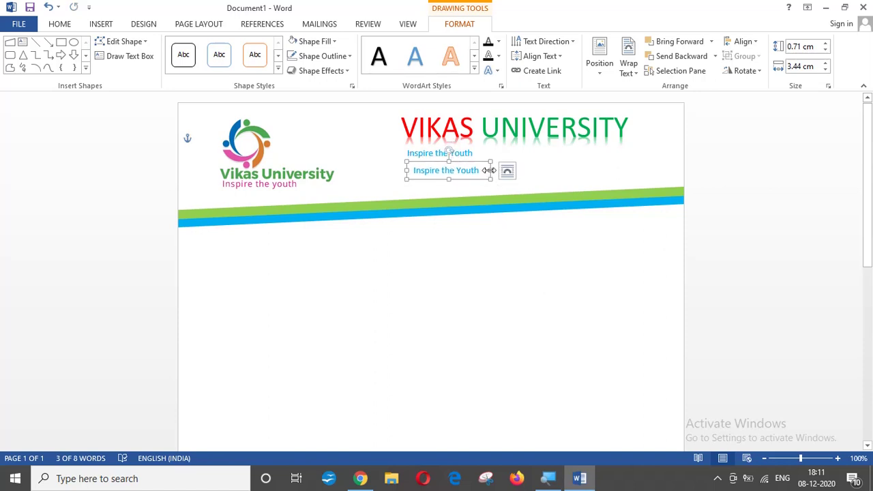
left_click_drag(490, 170, 624, 171)
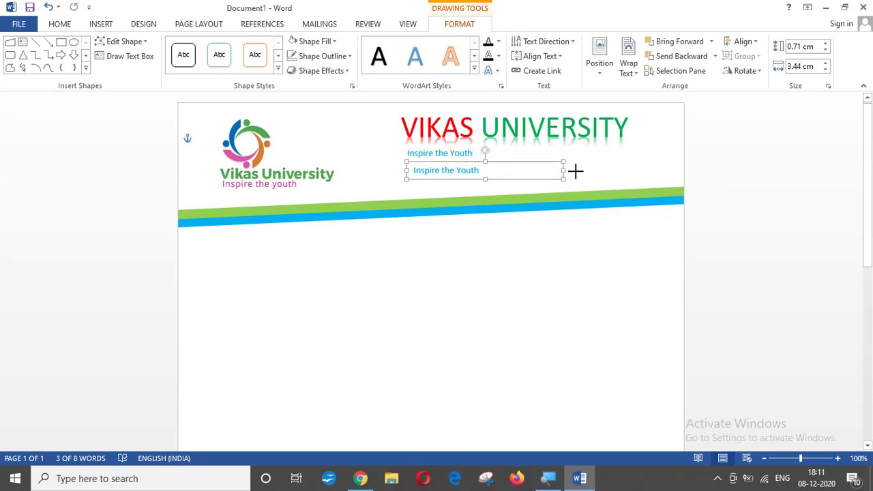
- Replace the copied tagline text with the university's postal address and PIN code
left_click(485, 171)
key("BackSpace")
key("BackSpace")
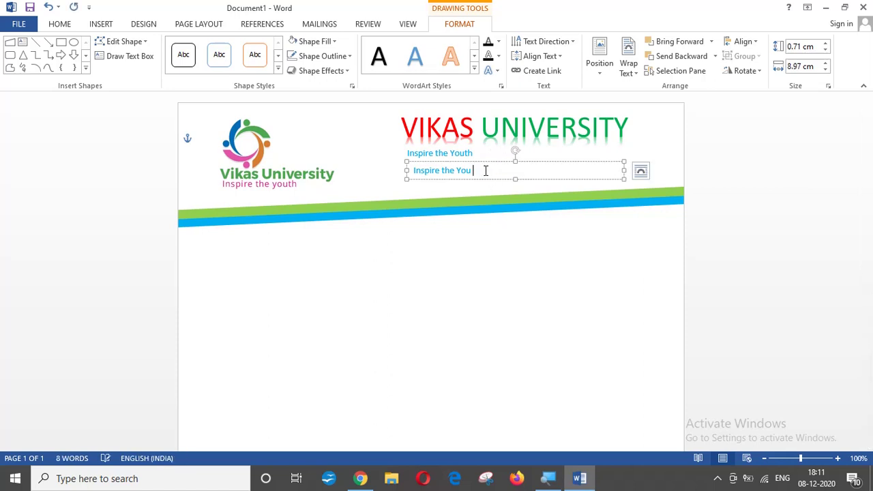
key("BackSpace")
key("BackSpace")
key("BackSpace")
type("al")
type("pur, Kullu, Himachal")
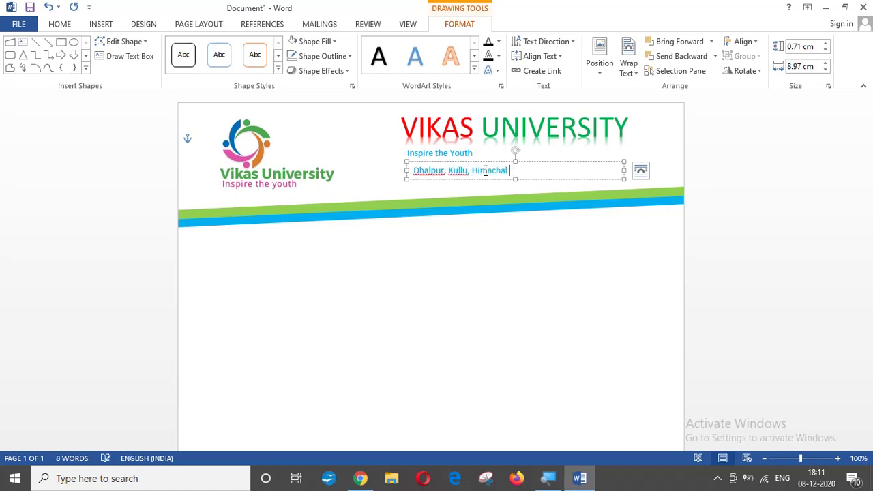
type("Pradesh 1")
type("75101")
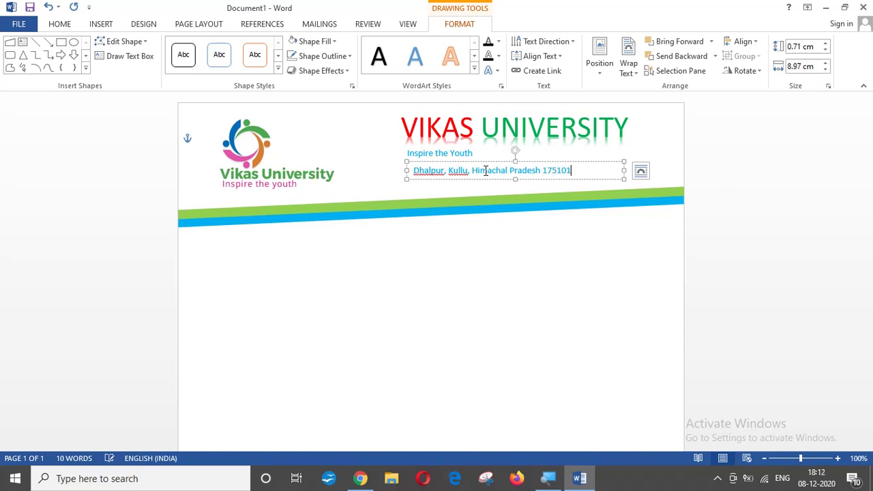
- Nudge the address box slightly left and colour its text Black, Text 1, Lighter 5%
left_click(479, 256)
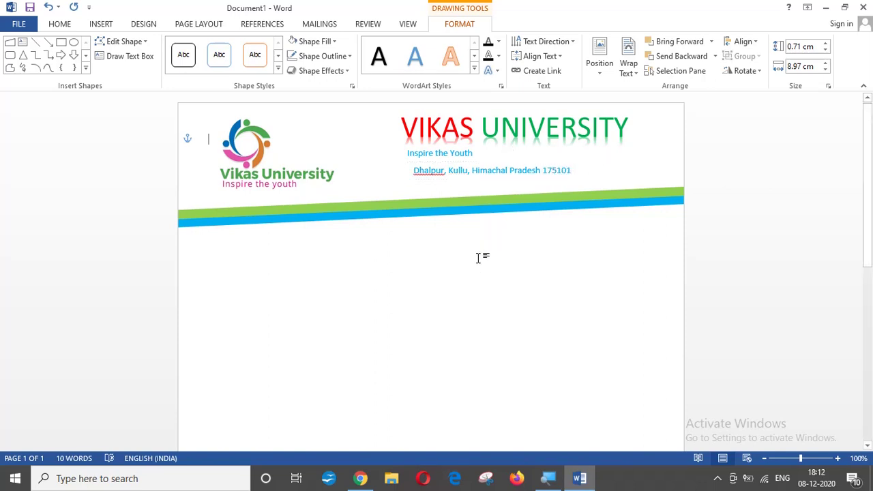
left_click(466, 171)
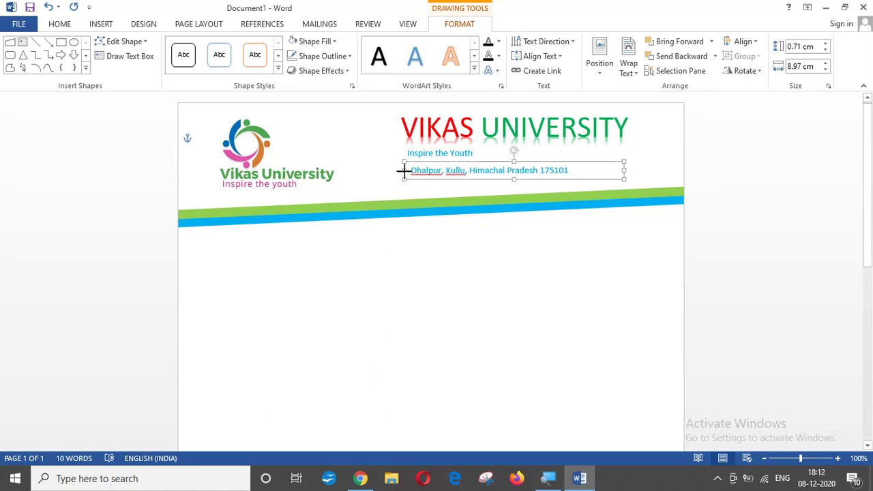
left_click_drag(406, 171, 403, 171)
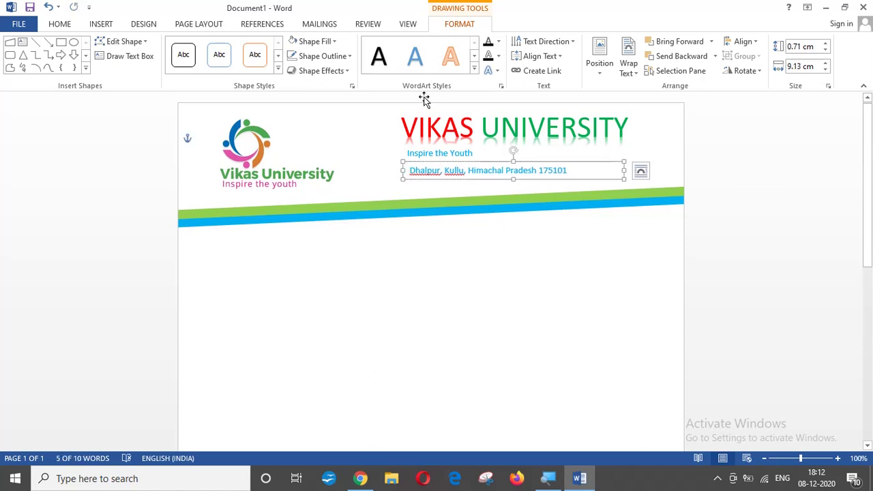
left_click(60, 26)
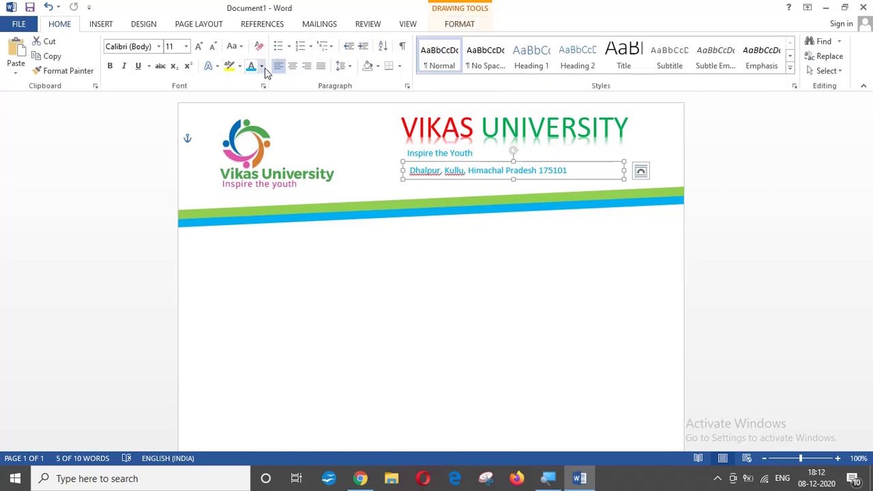
left_click(261, 66)
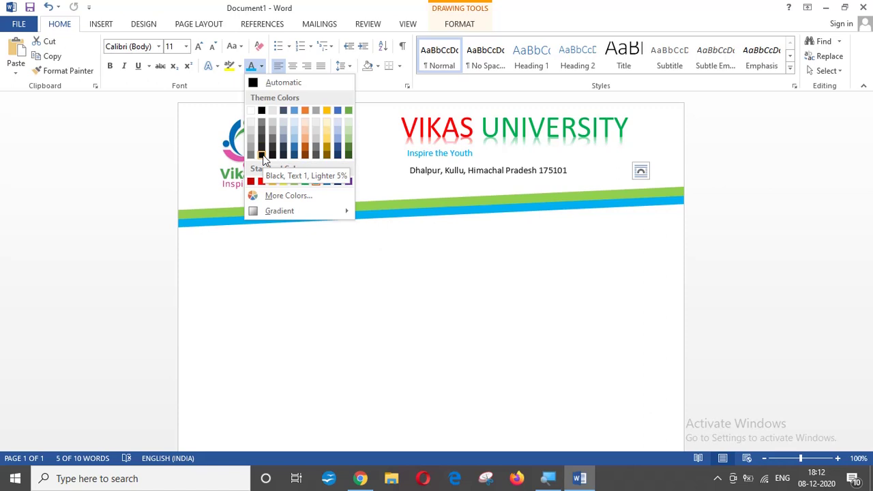
left_click(262, 155)
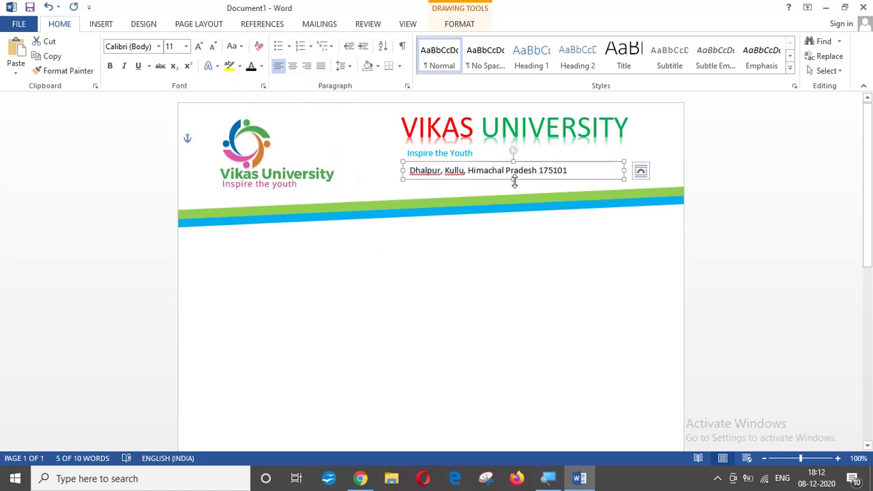
- Make the address box taller and grow the address text from 10 to 14 pt
left_click_drag(514, 182, 512, 187)
left_click_drag(573, 170, 422, 168)
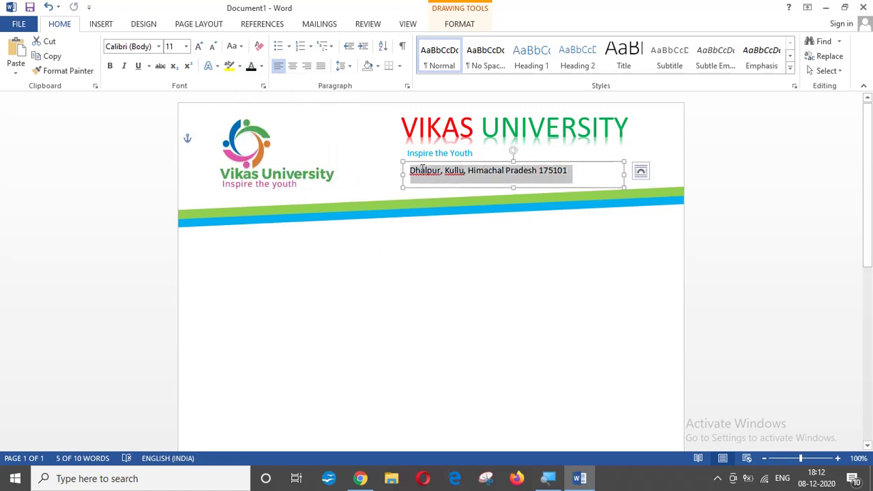
left_click(213, 48)
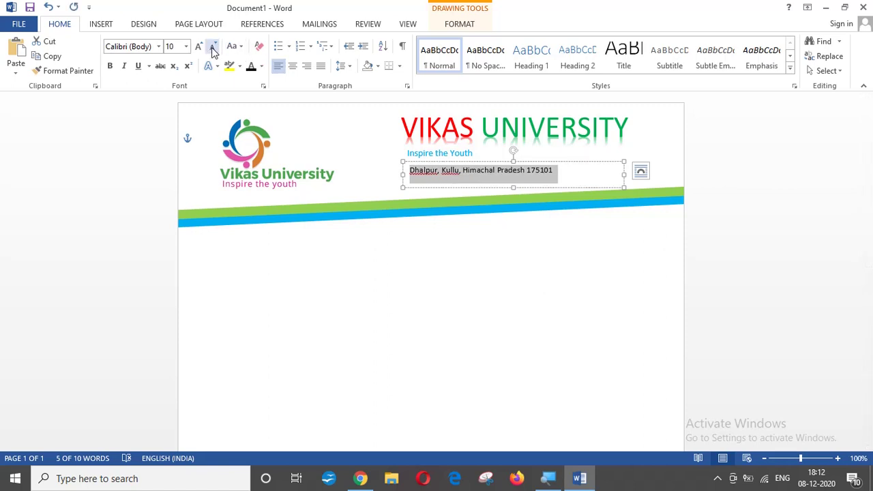
left_click(199, 48)
left_click(199, 48)
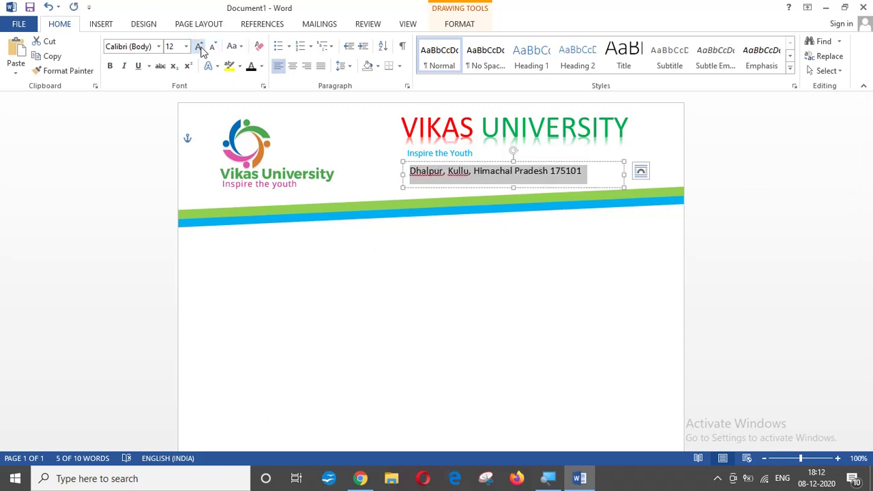
left_click(199, 48)
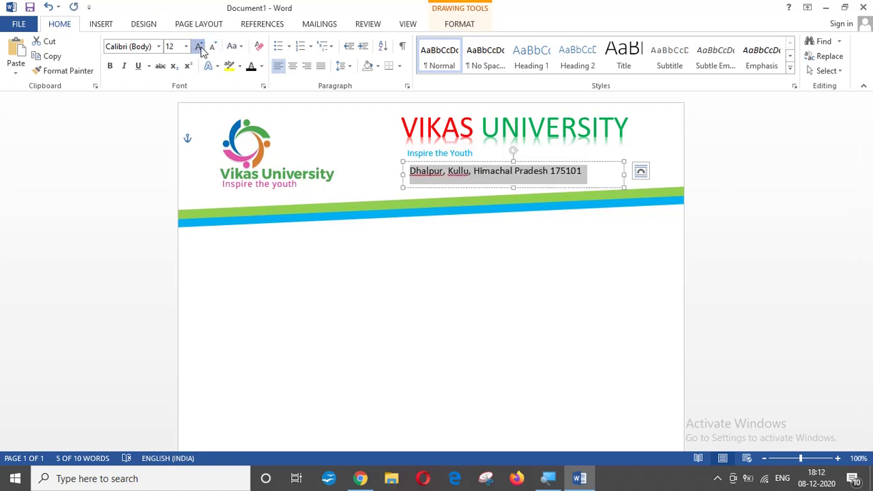
left_click(367, 253)
left_click(423, 171)
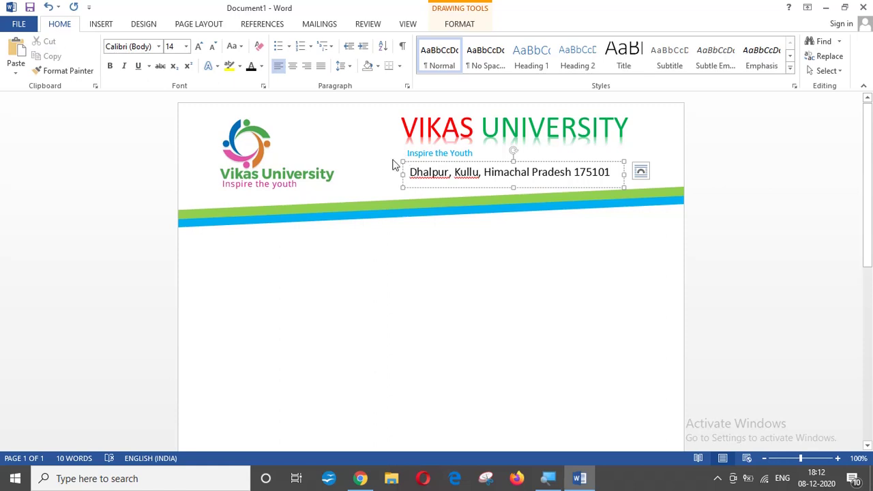
- Make the address text box slightly shorter and narrower
left_click(515, 162)
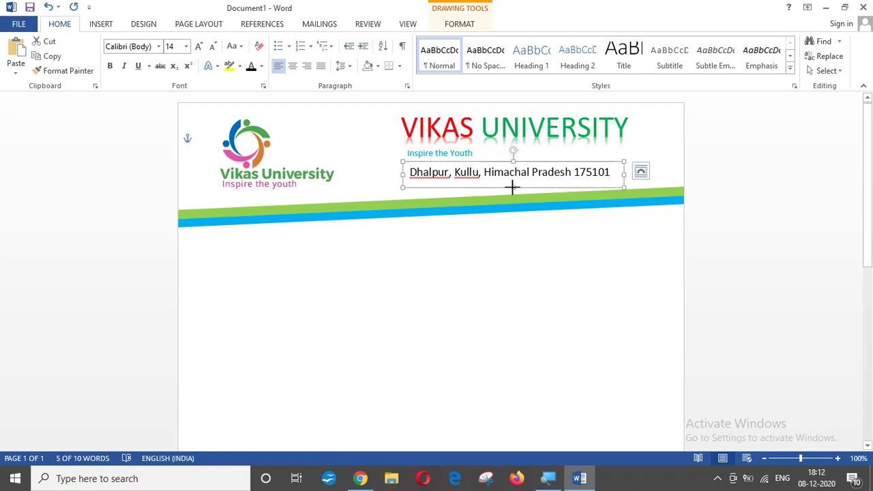
left_click_drag(512, 187, 512, 184)
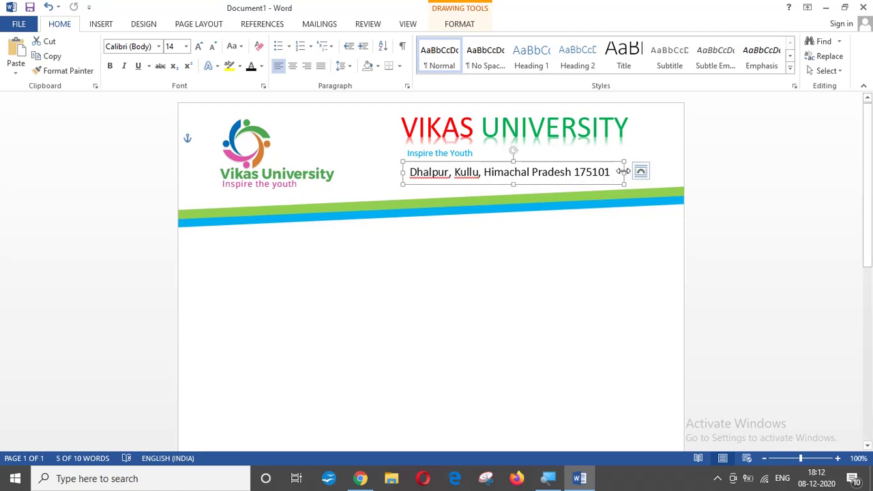
left_click_drag(623, 172, 621, 171)
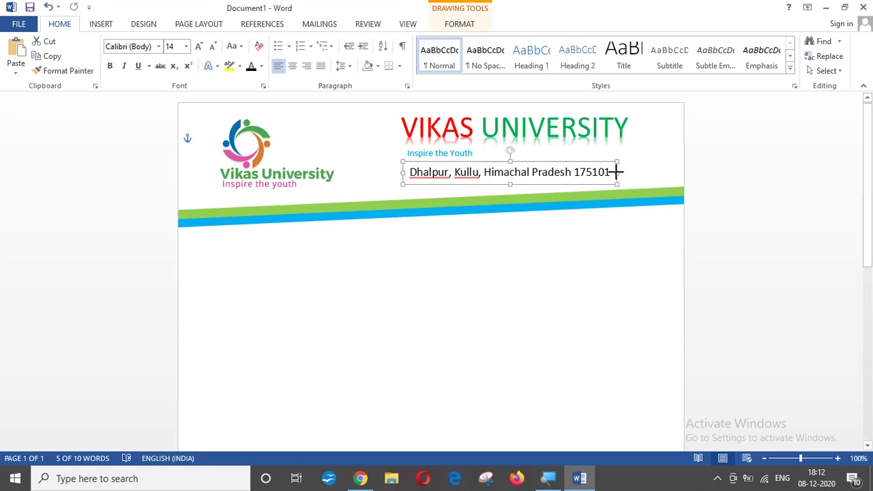
left_click(548, 261)
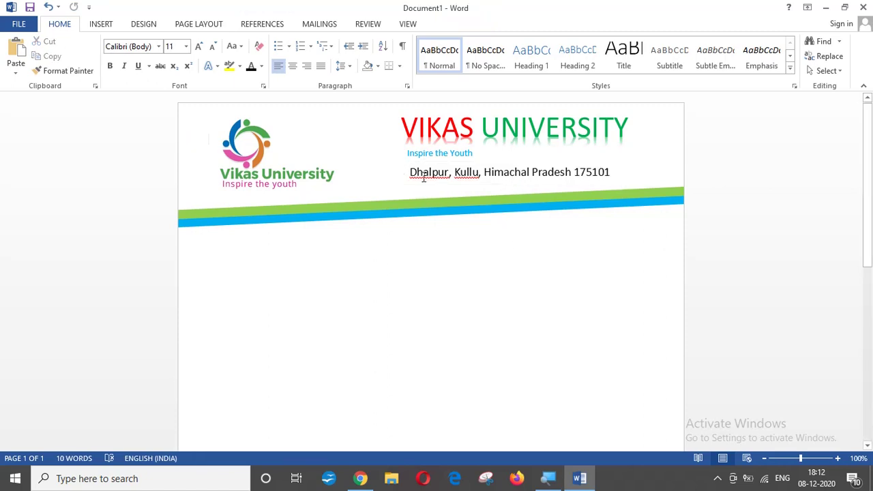
- Clear the spelling flags on Dhalpur and Kullu in the address line
left_click(423, 174)
right_click(423, 174)
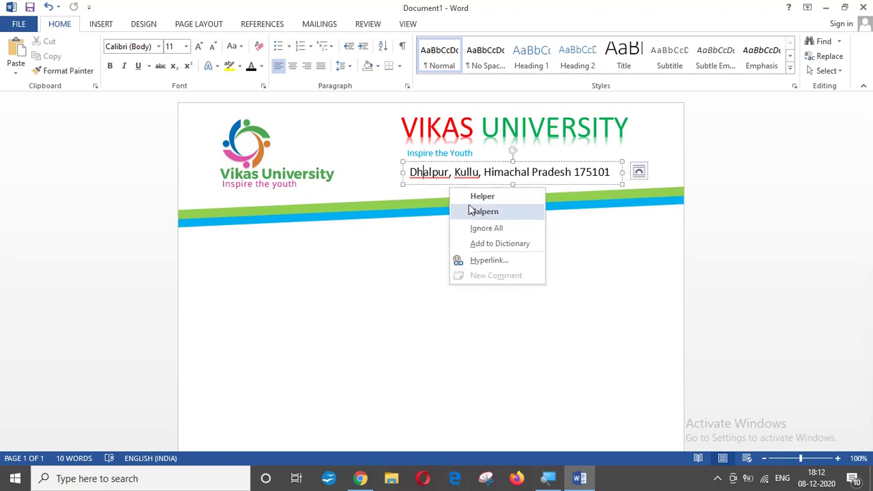
left_click(495, 233)
left_click(471, 175)
right_click(478, 186)
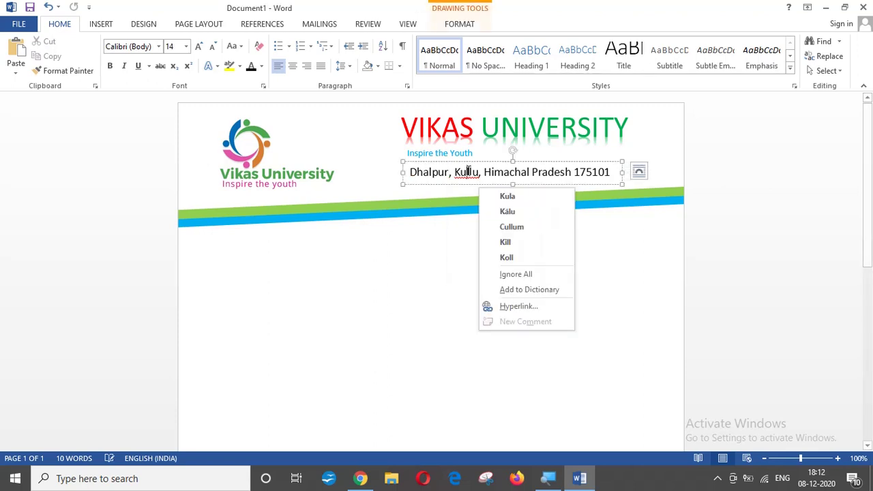
left_click(517, 273)
left_click(483, 267)
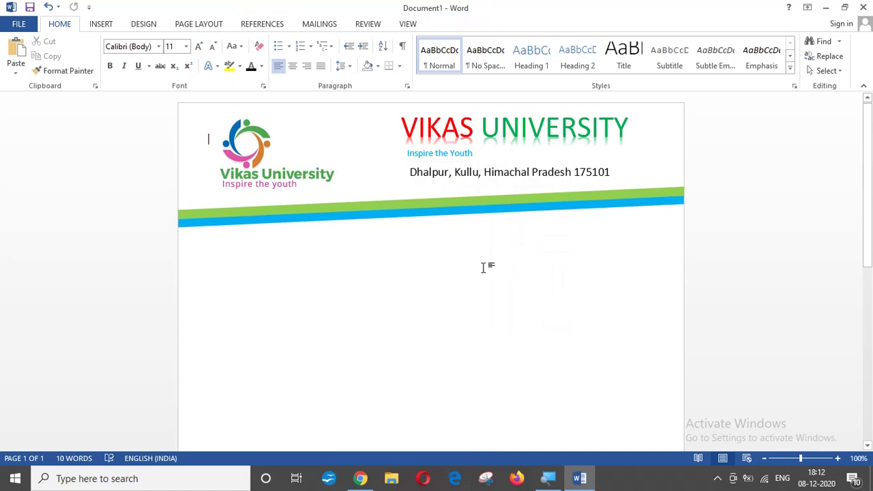
- Shift the address box further left in four small Ctrl+Left nudges
left_click(411, 172)
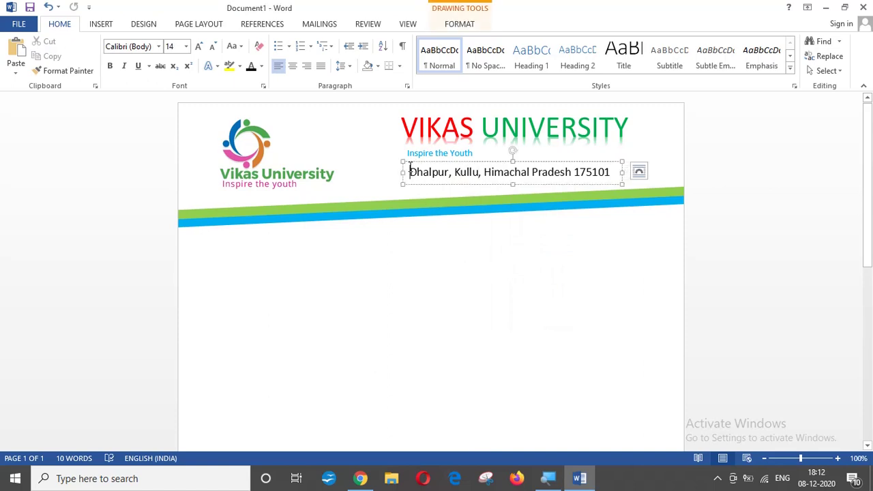
left_click(401, 166)
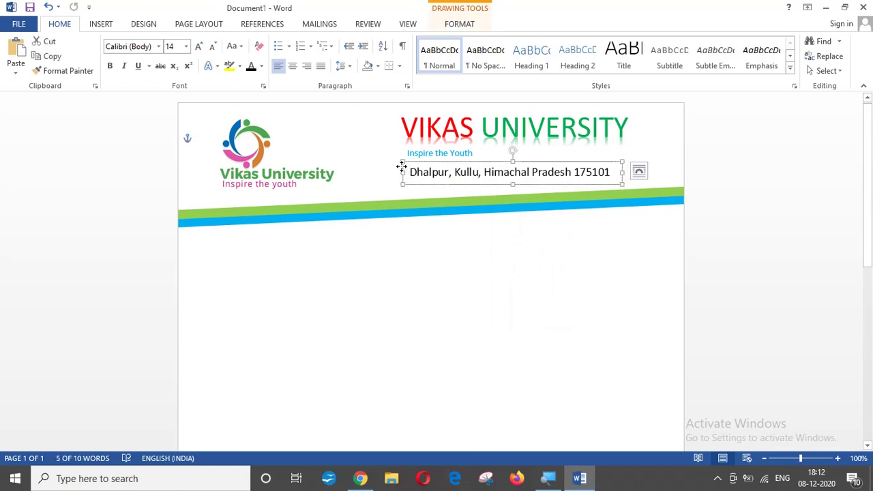
key("ctrl+Left")
key("ctrl+Left")
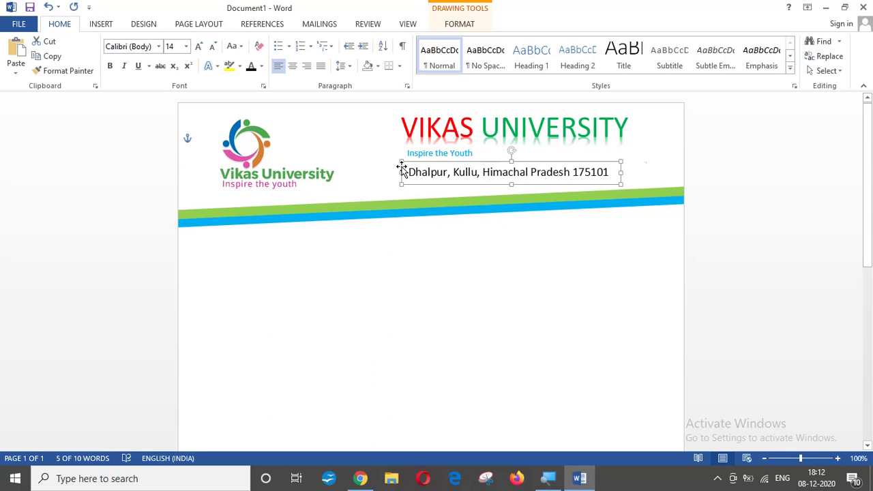
key("ctrl+Left")
left_click(459, 308)
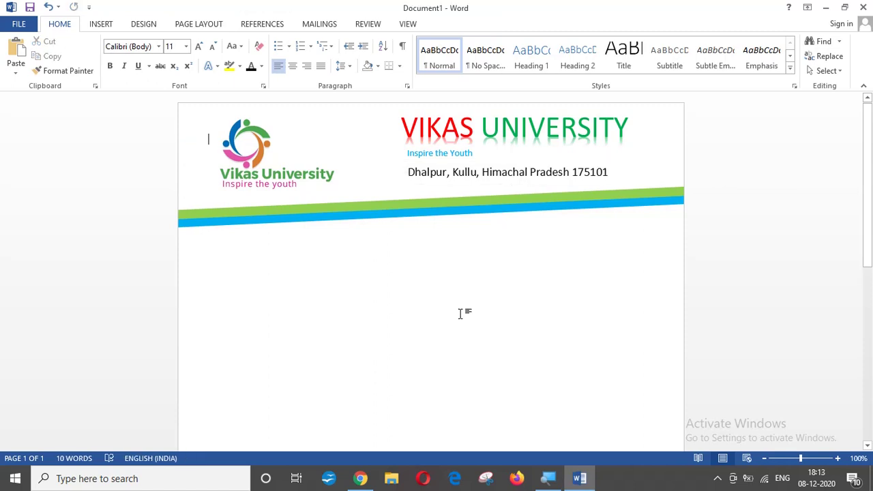
left_click(410, 169)
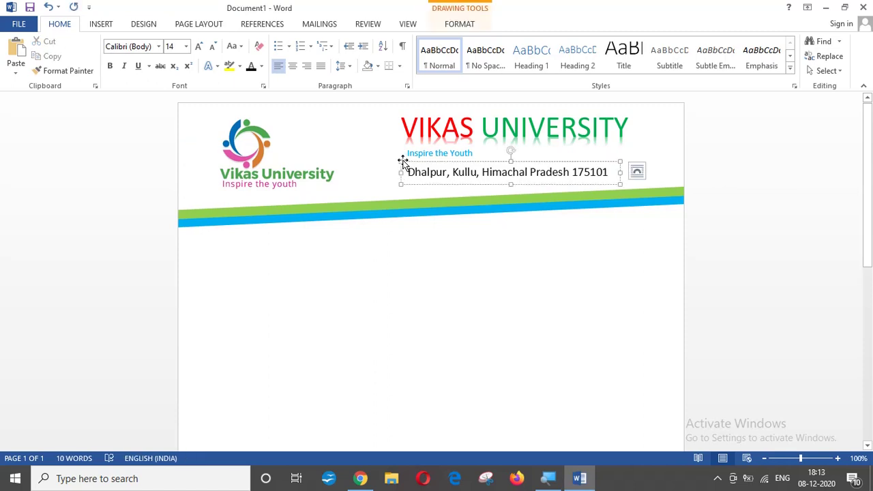
key("ctrl+Left")
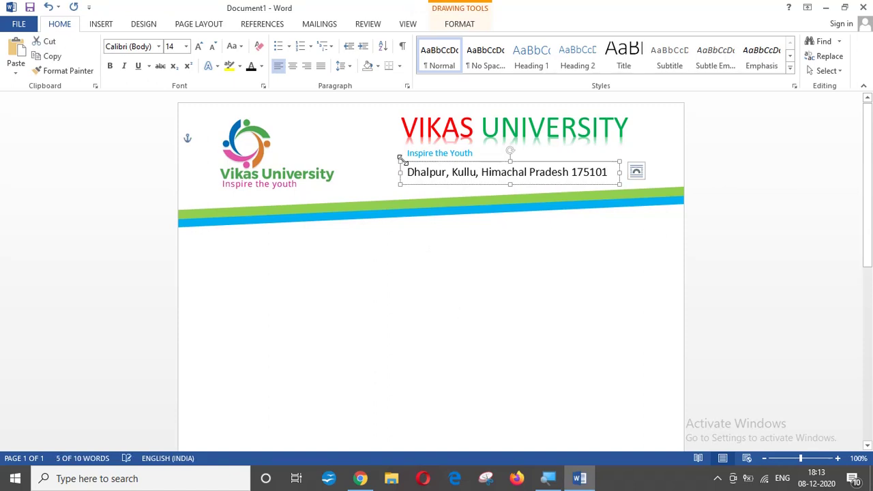
key("ctrl+Left")
left_click(454, 295)
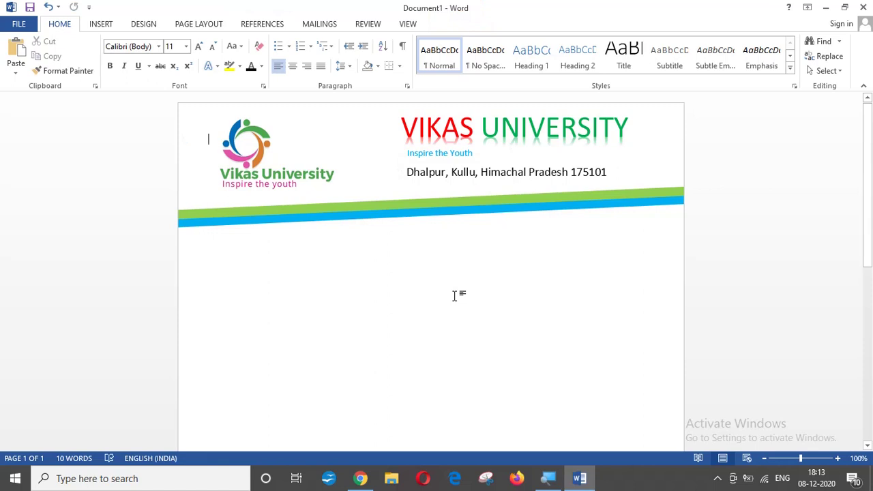
mouse_move(869, 129)
left_mouse_down()
mouse_move(871, 409)
mouse_move(872, 128)
left_mouse_up()
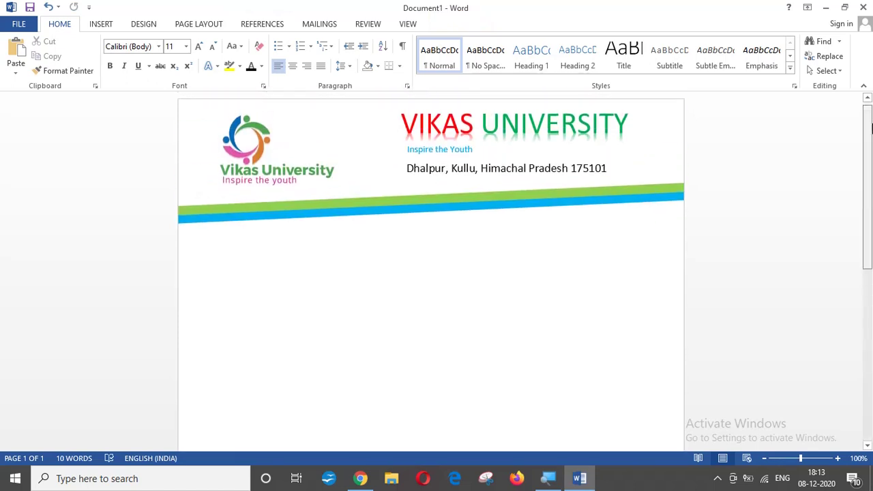
- Choose Custom Watermark from the Design tab's Watermark list to open Printed Watermark
left_click(101, 23)
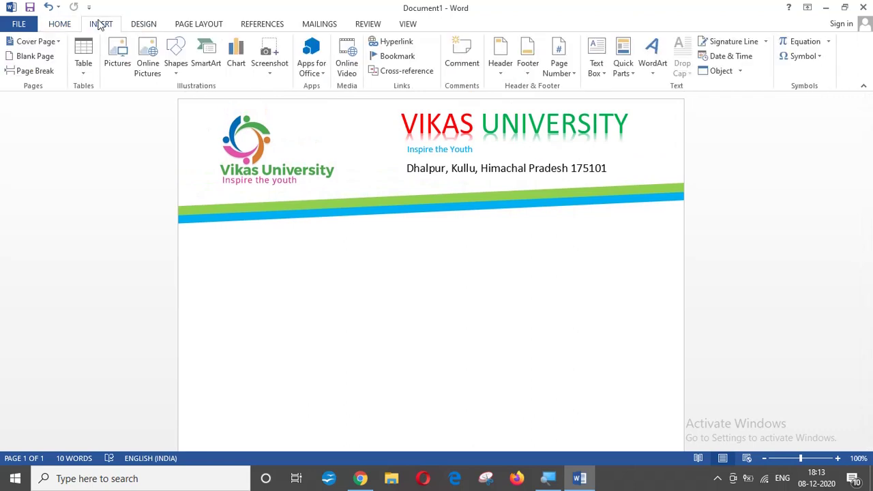
left_click(118, 64)
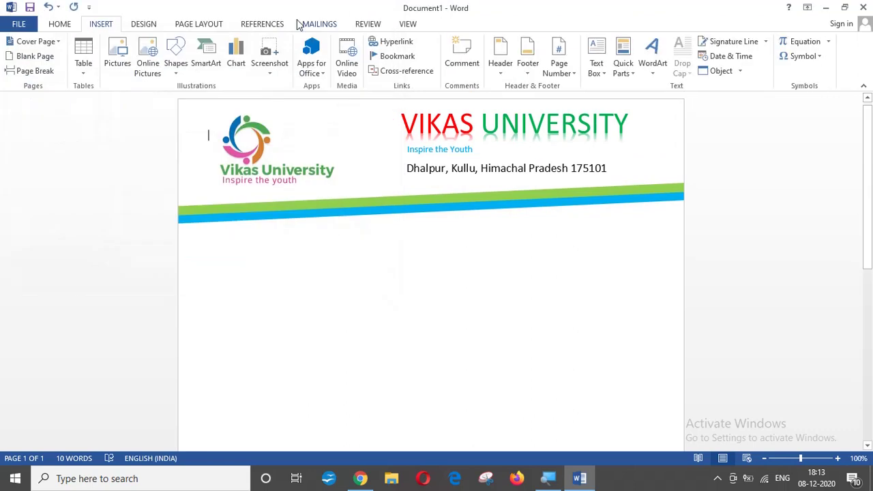
left_click(136, 26)
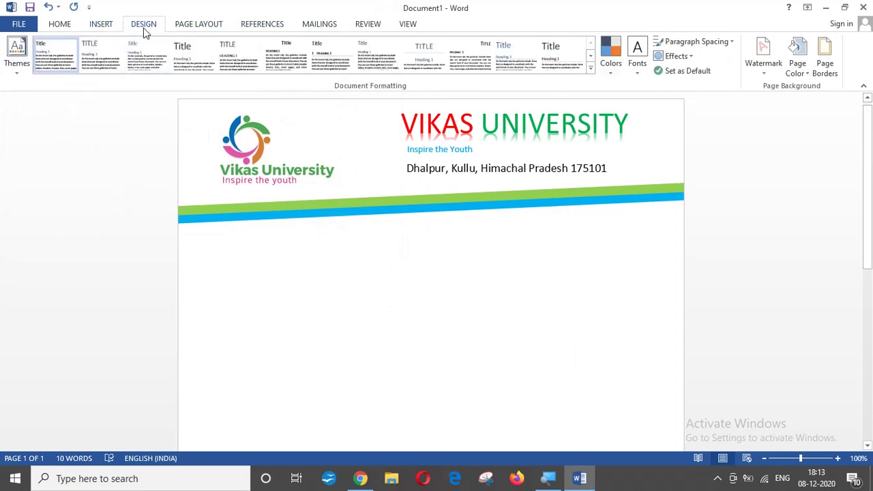
left_click(64, 27)
left_click(144, 30)
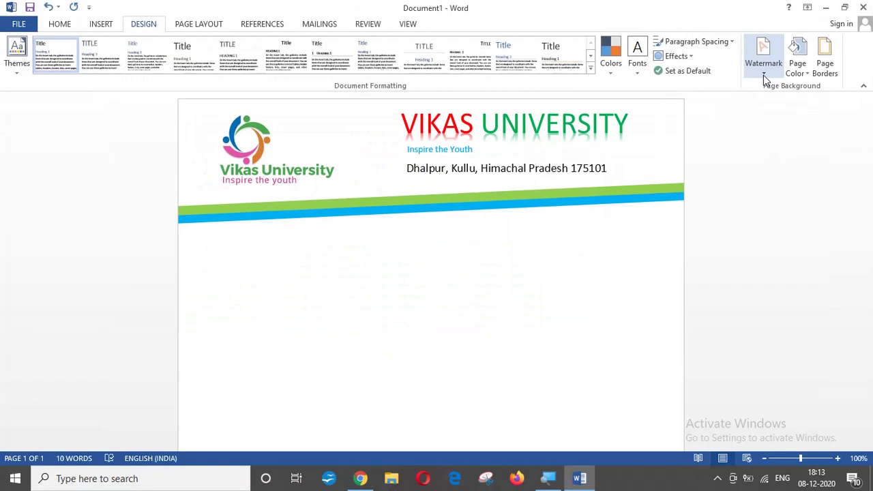
left_click(764, 75)
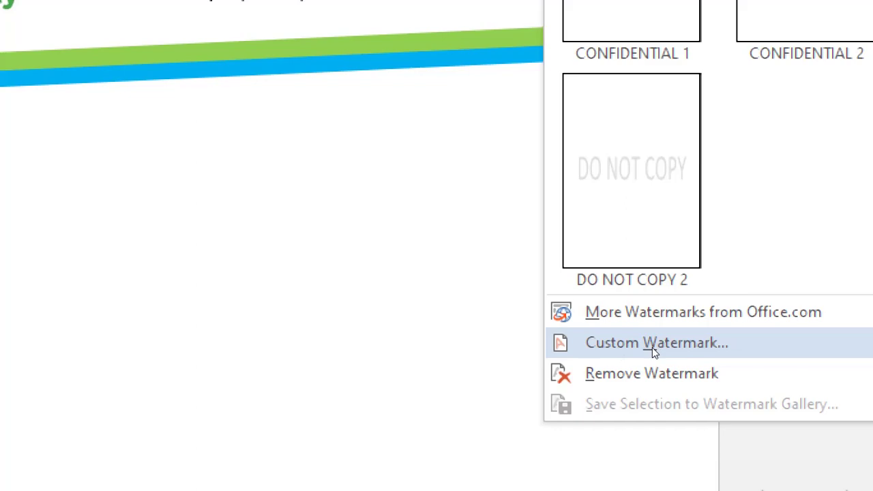
left_click(653, 348)
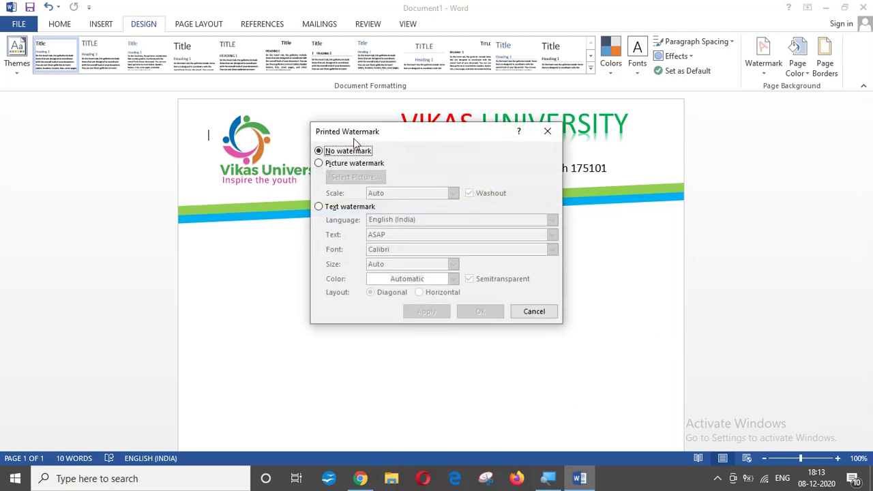
- Reposition the Printed Watermark dialog and switch it to Picture watermark
left_click_drag(341, 139, 362, 140)
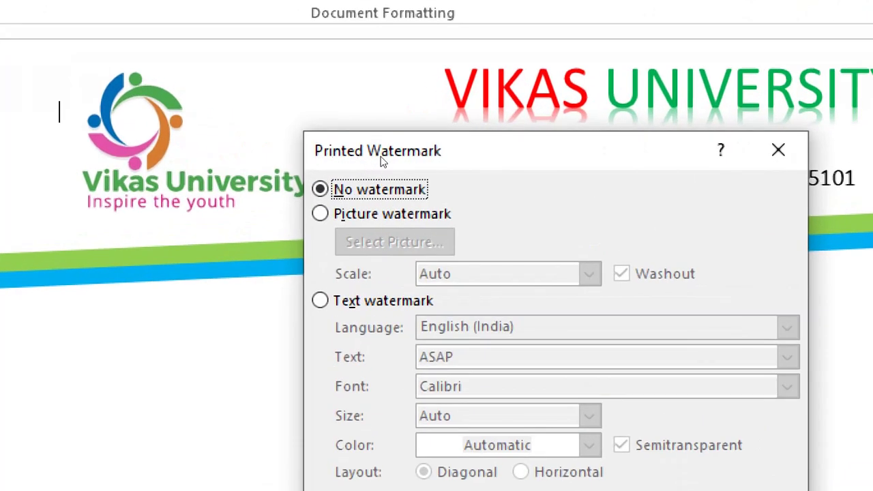
left_click_drag(357, 158, 343, 109)
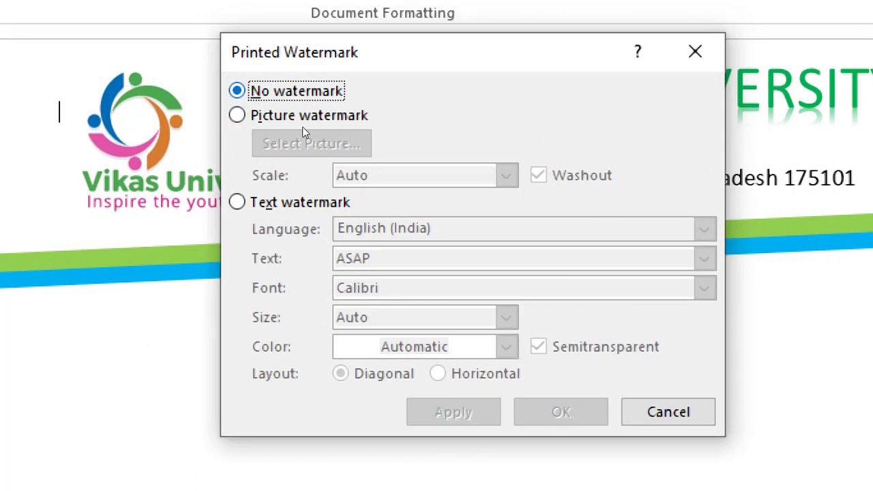
left_click(297, 186)
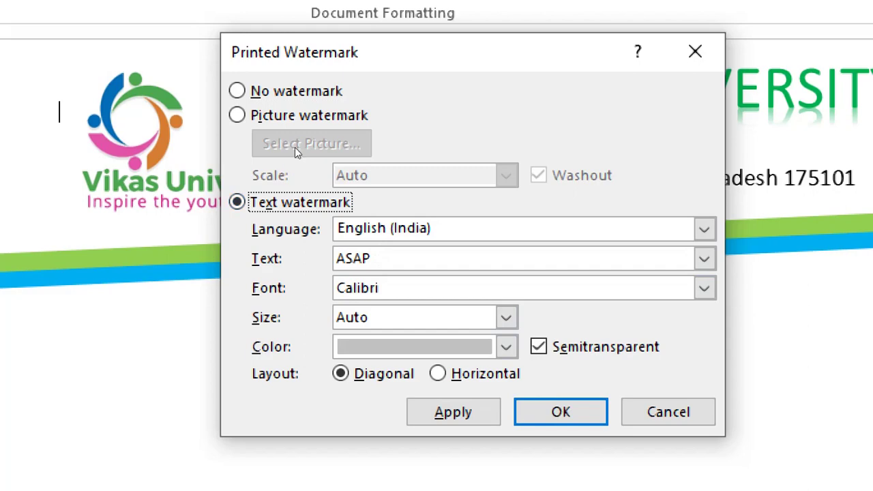
left_click(297, 117)
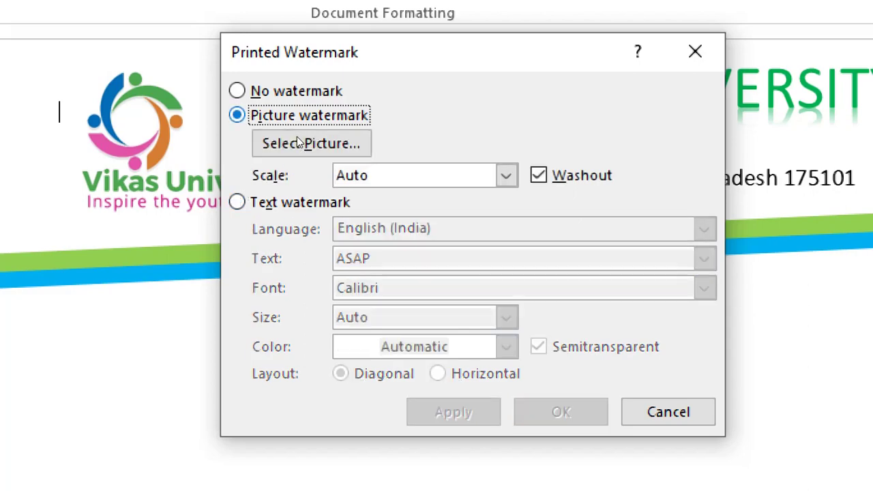
left_click(335, 152)
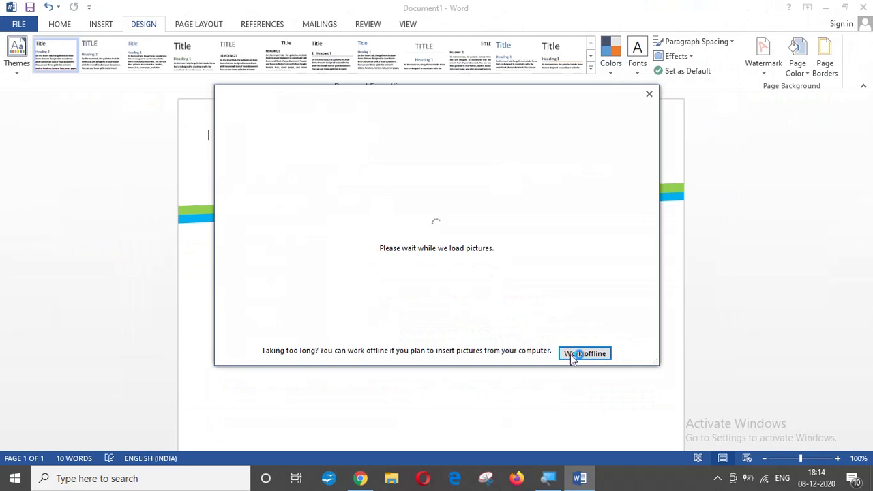
- Working offline, pick logo.jpg from the Desktop as the watermark picture
left_click(579, 355)
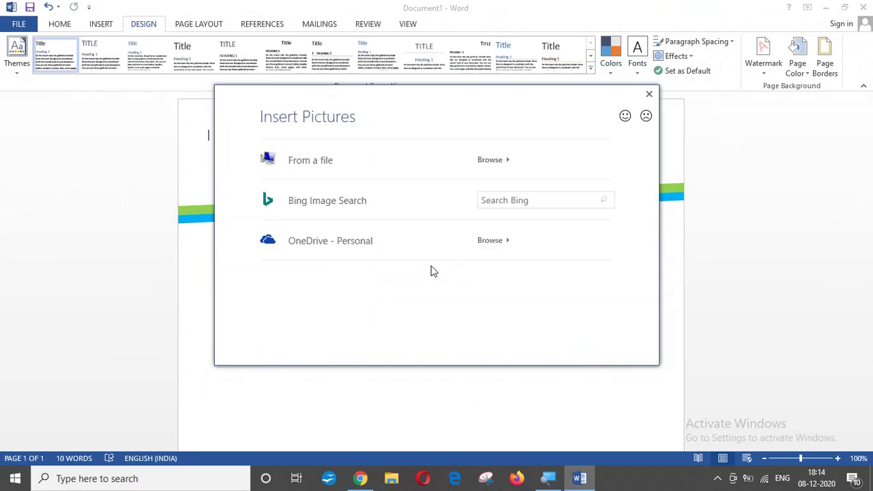
left_click(464, 165)
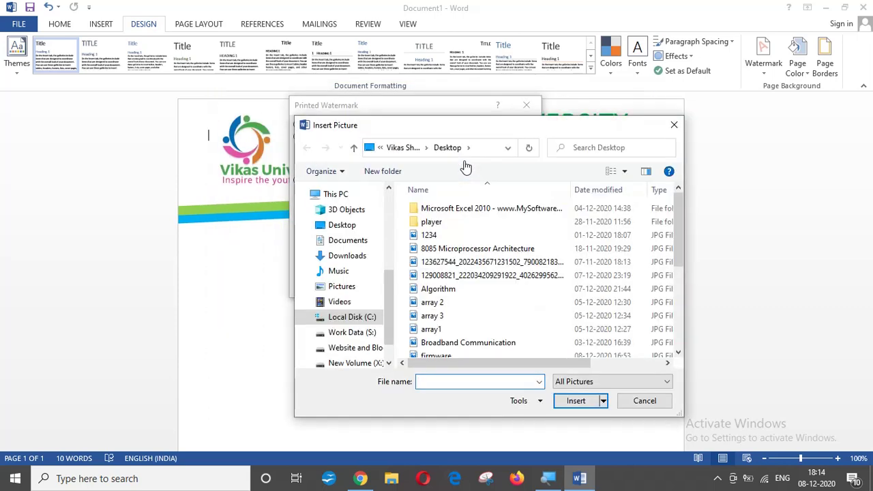
left_click(444, 292)
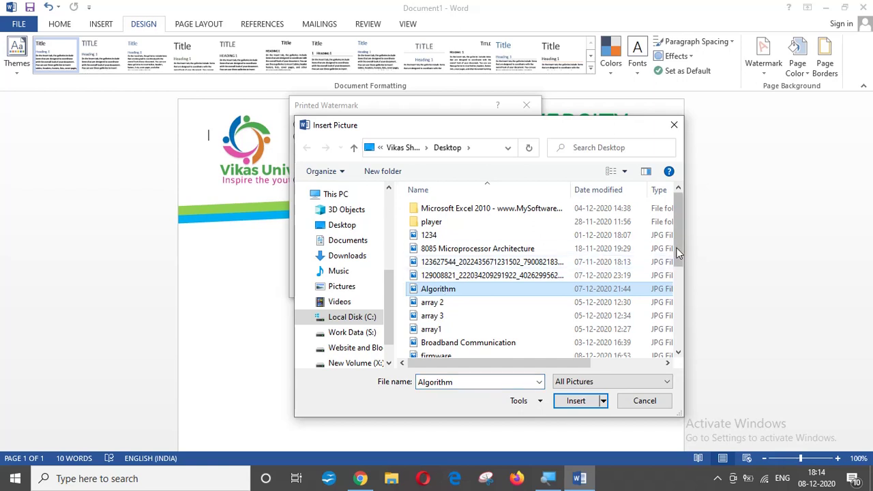
left_click_drag(678, 236, 676, 322)
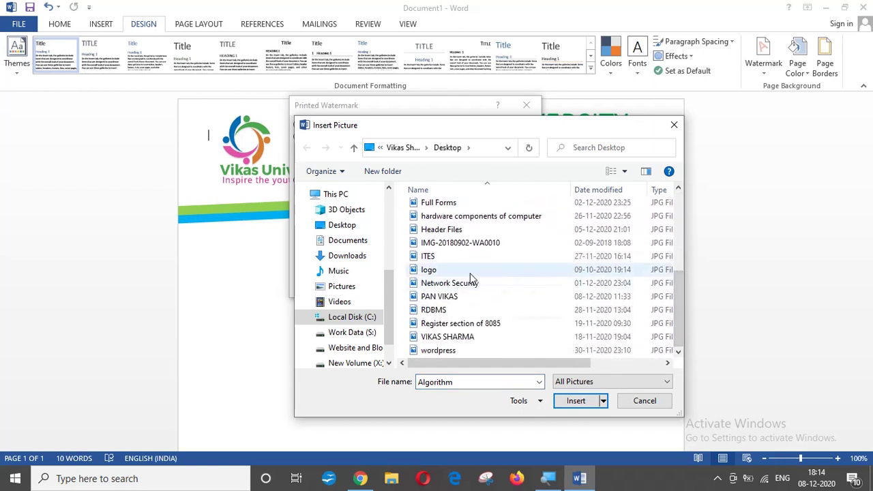
left_click(463, 244)
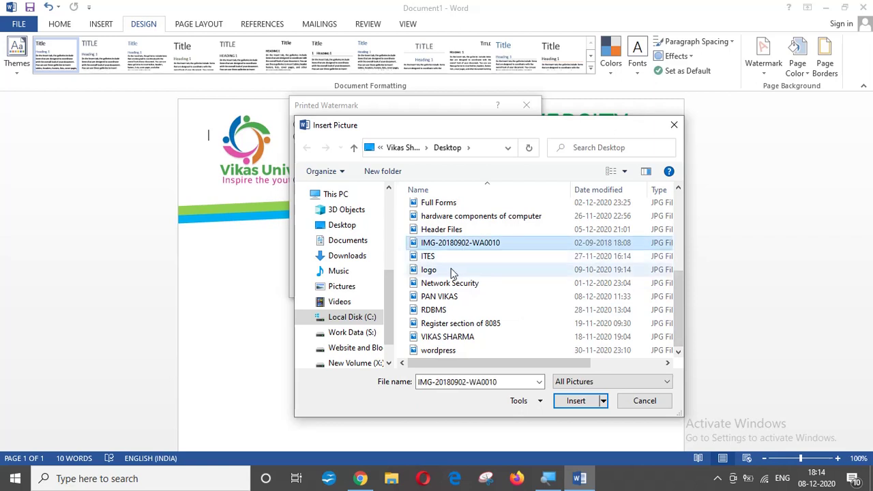
left_click(444, 271)
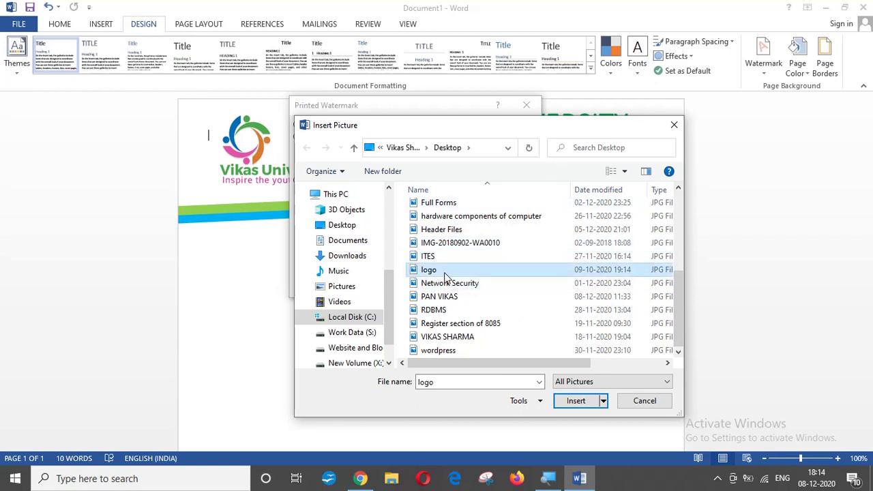
double_click(444, 271)
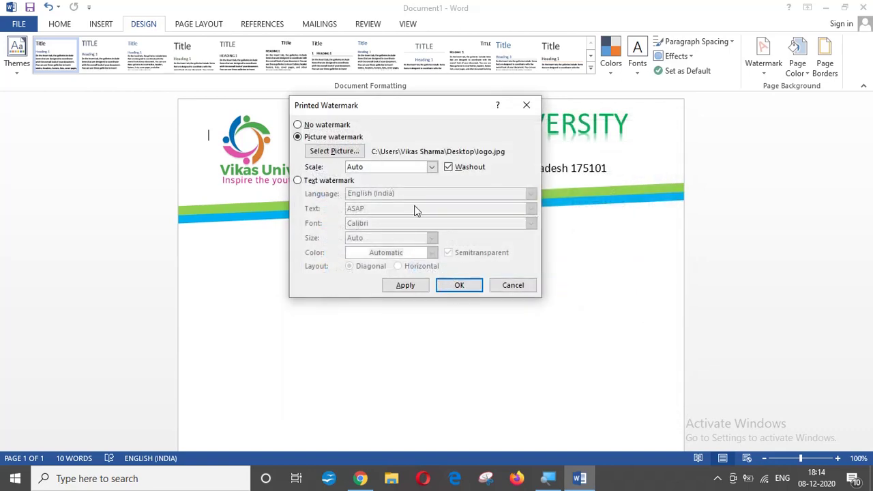
- Set the watermark scale to 50%, keep Washout on, and apply it
left_click(431, 167)
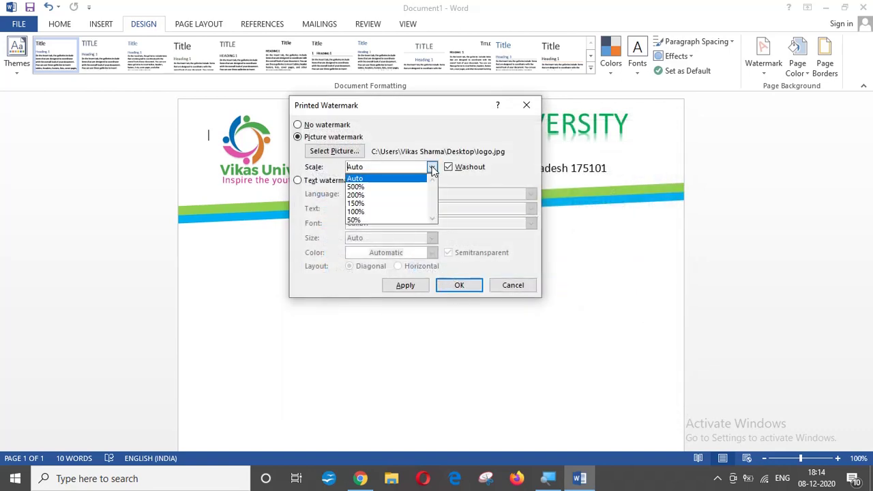
left_click(384, 224)
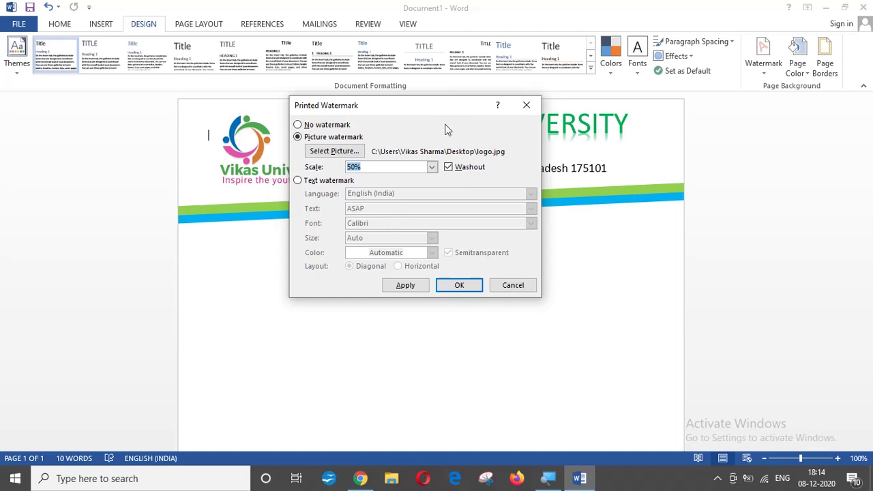
left_click(448, 167)
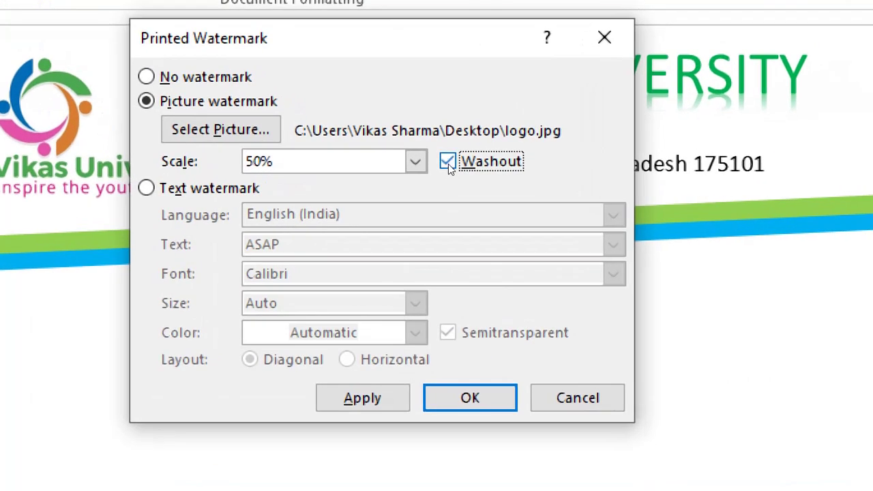
left_click(448, 163)
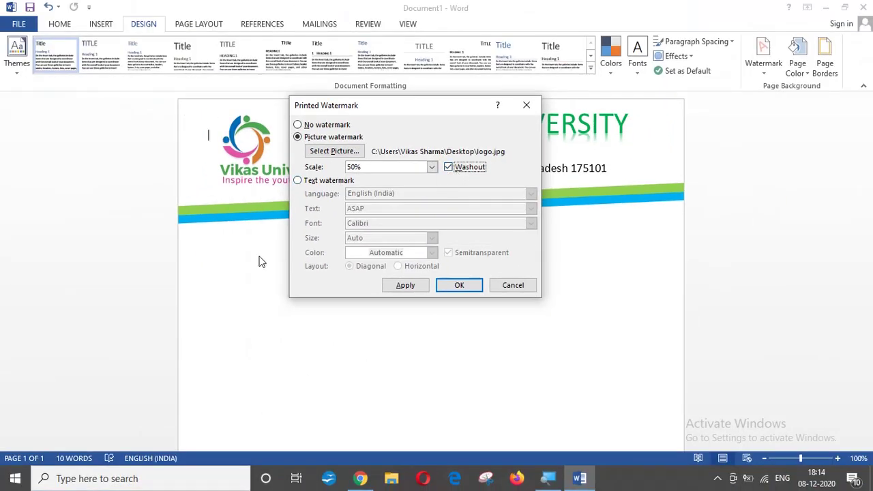
left_click(442, 288)
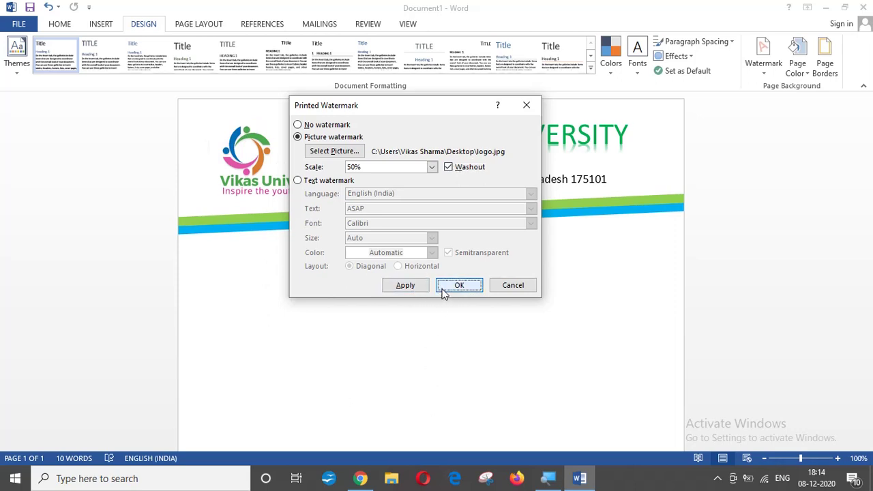
key("Return")
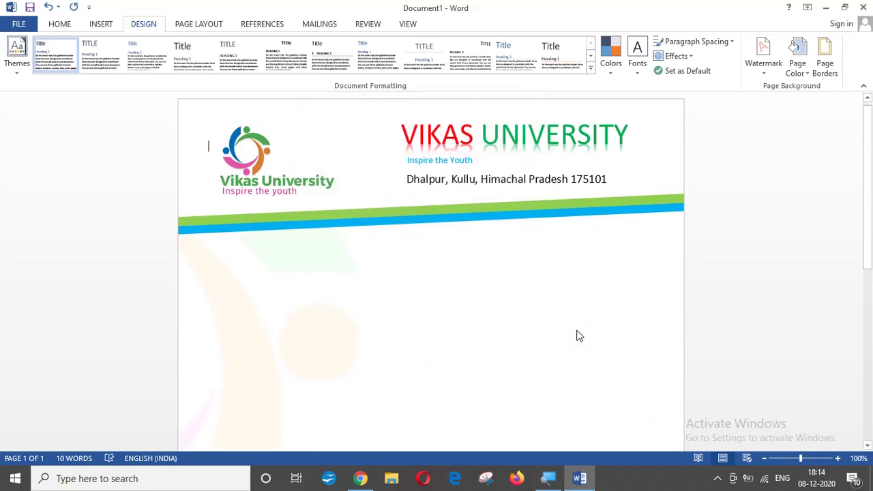
- Scroll down and back up the page to inspect the logo watermark
left_click_drag(872, 216, 871, 407)
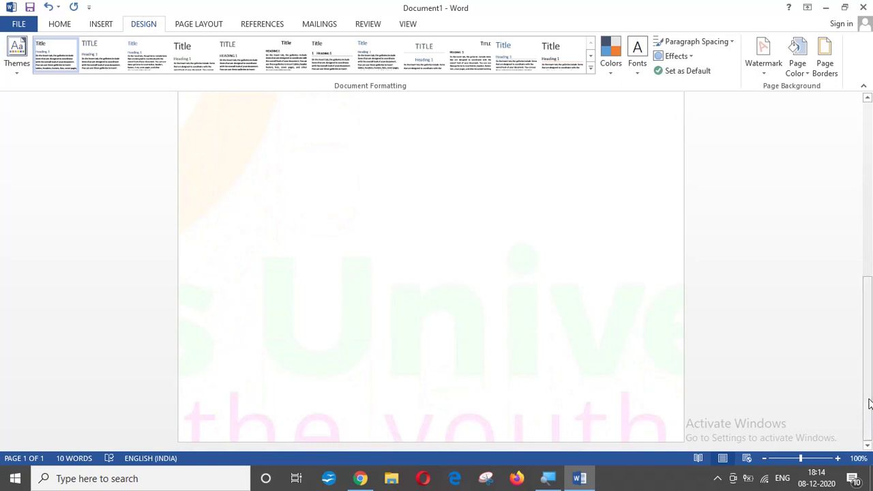
left_click_drag(870, 404, 872, 192)
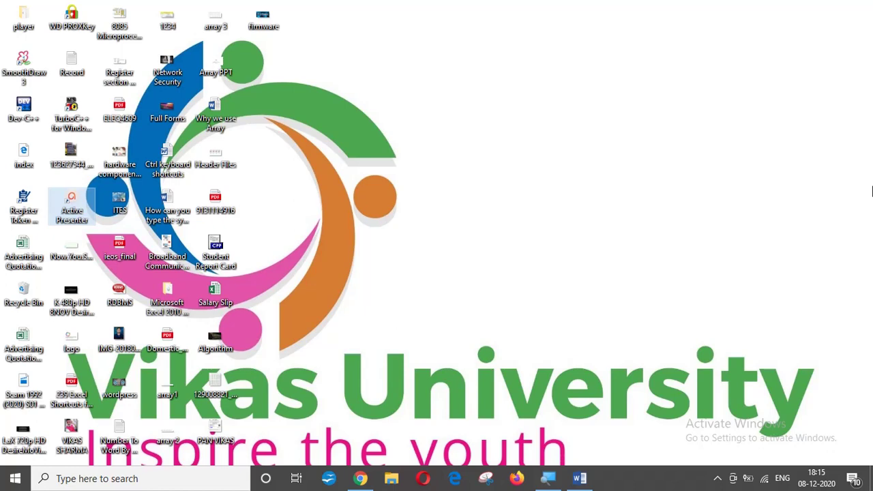
- Select the desktop logo file, bring up Chrome, then switch back to Word
left_click(71, 344)
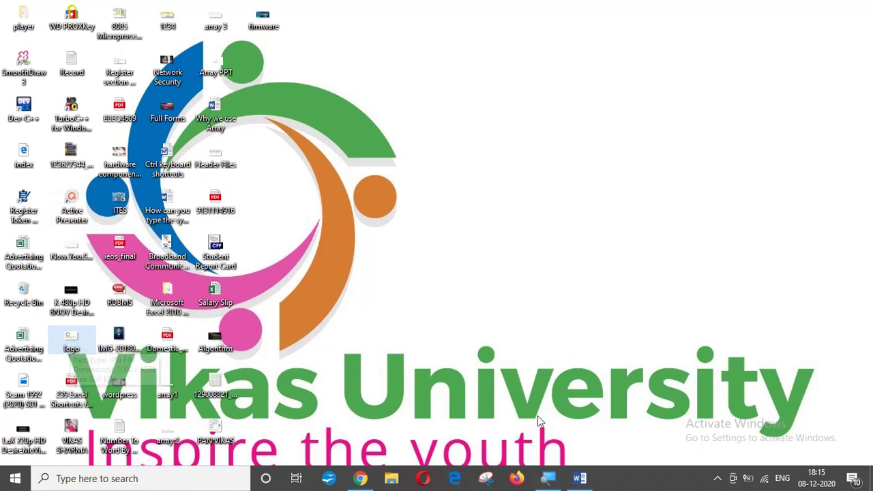
left_click(361, 478)
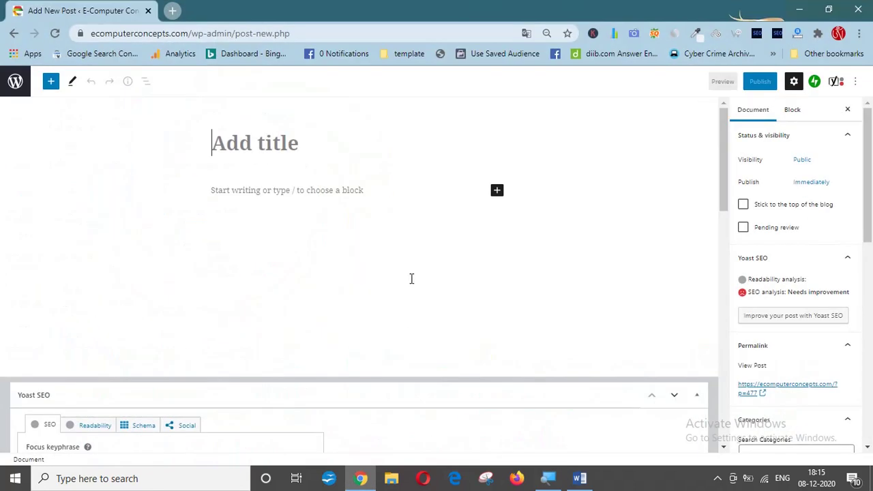
left_click(580, 478)
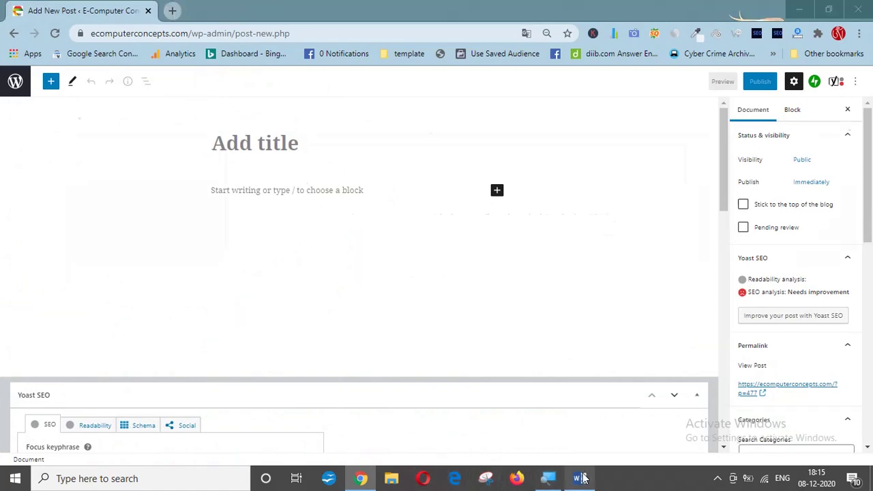
- Open Custom Watermark from the Design tab's Watermark list
left_click_drag(869, 132, 869, 319)
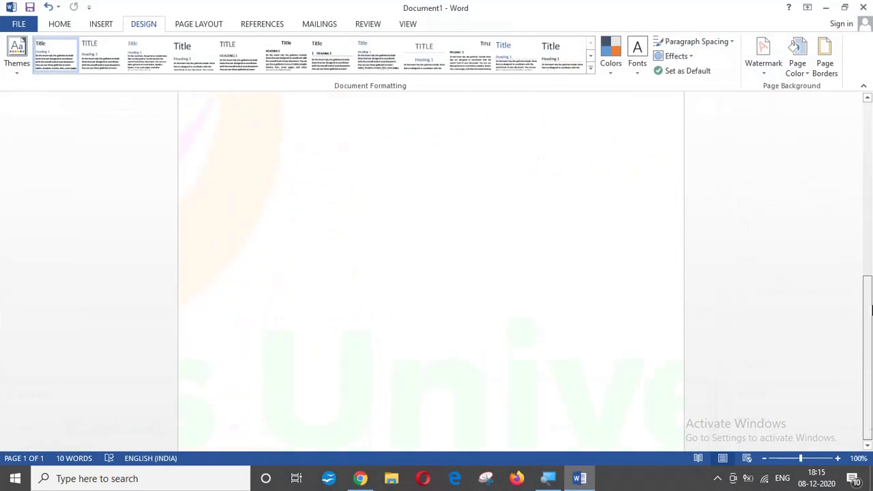
left_click_drag(870, 372, 869, 102)
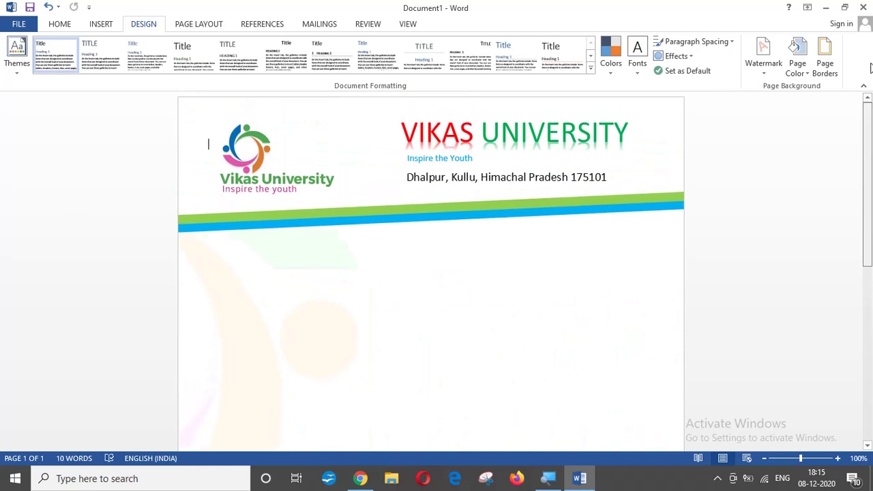
left_click(59, 25)
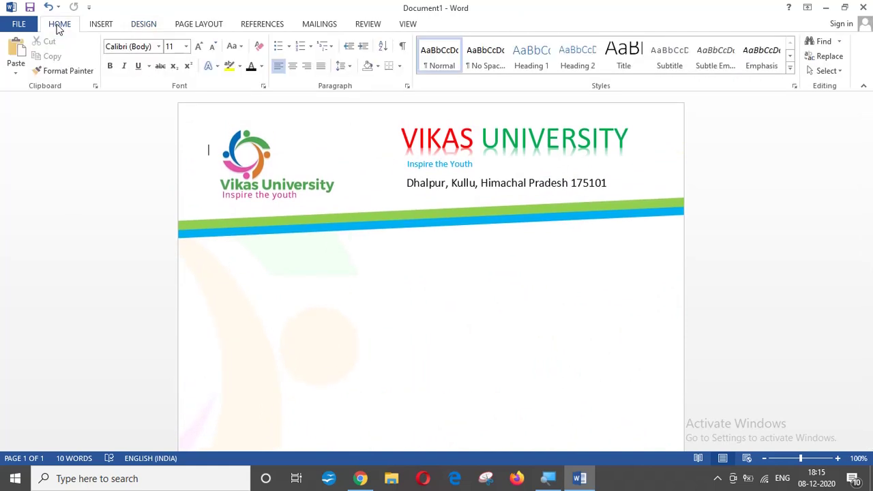
left_click(101, 27)
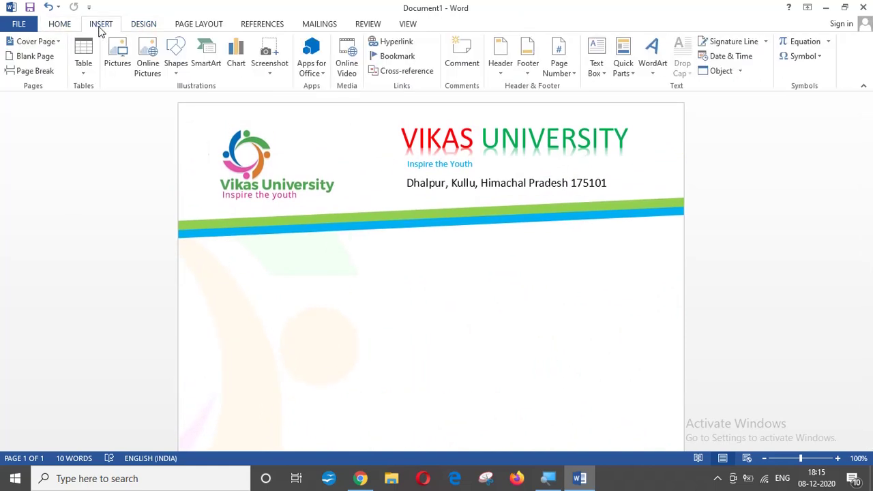
left_click(142, 28)
left_click(766, 68)
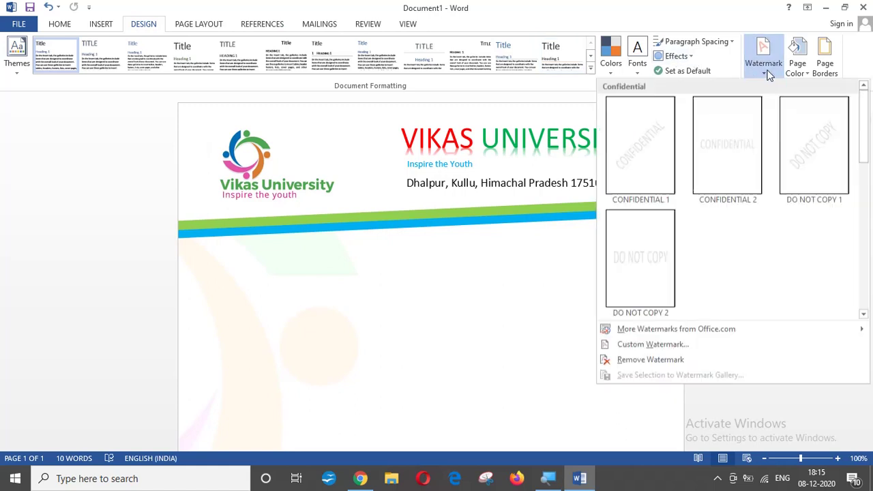
left_click(655, 344)
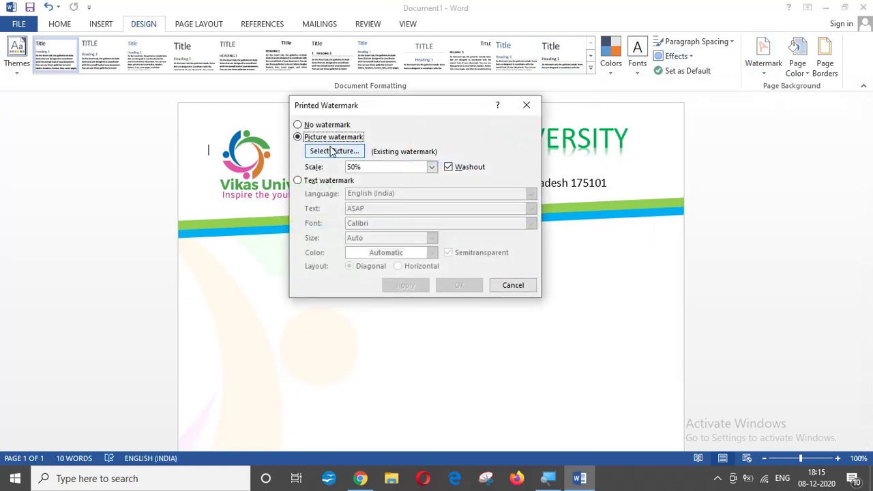
- Use logo.jpg from Downloads as the picture watermark, apply it, and close the dialog
left_click(334, 151)
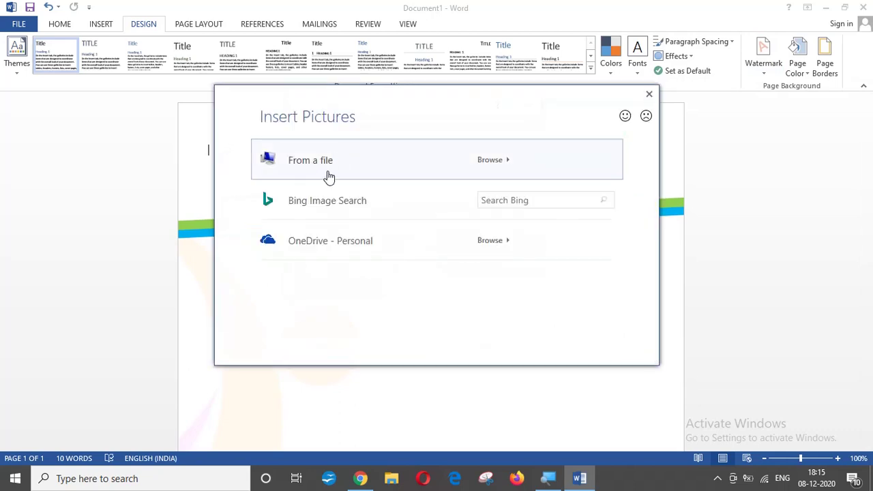
left_click(337, 169)
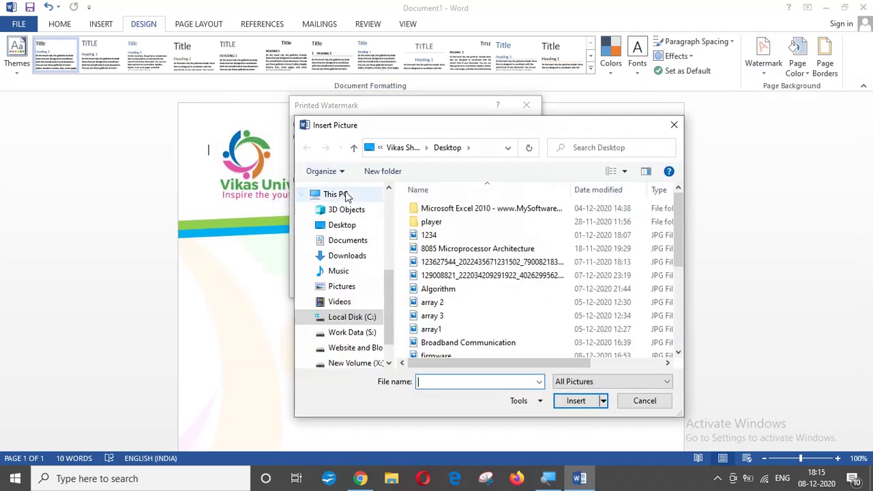
left_click(349, 256)
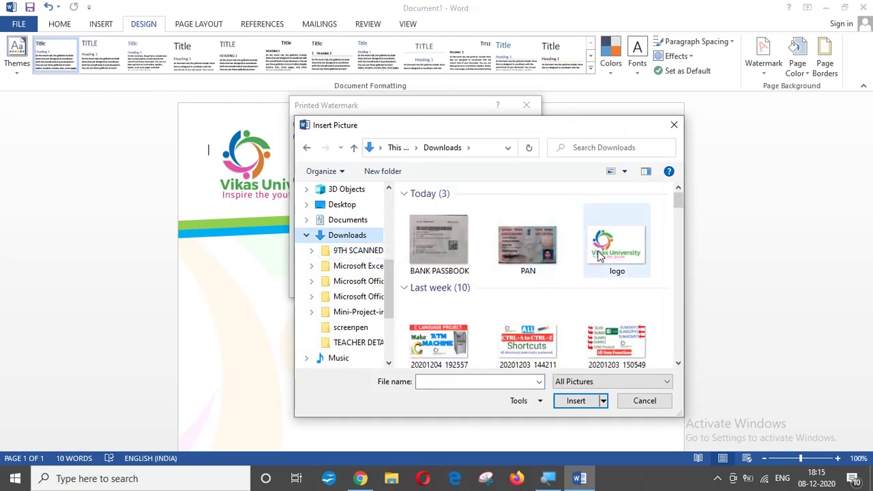
double_click(616, 254)
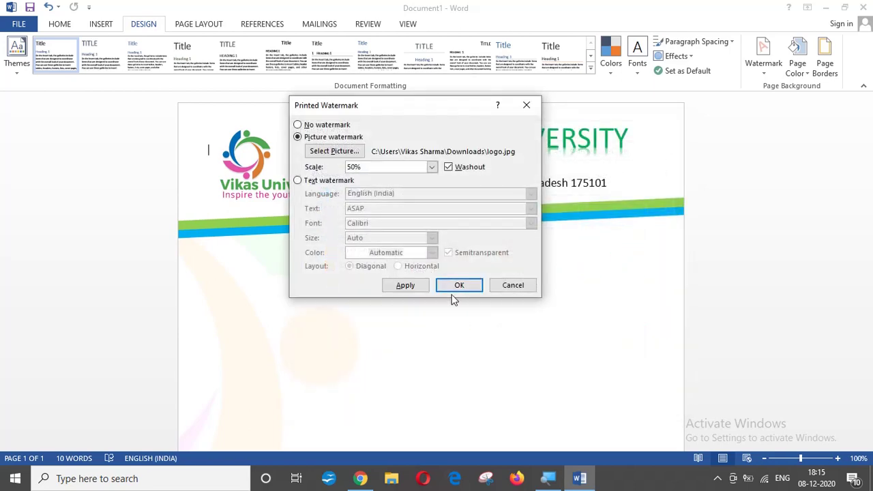
left_click(419, 286)
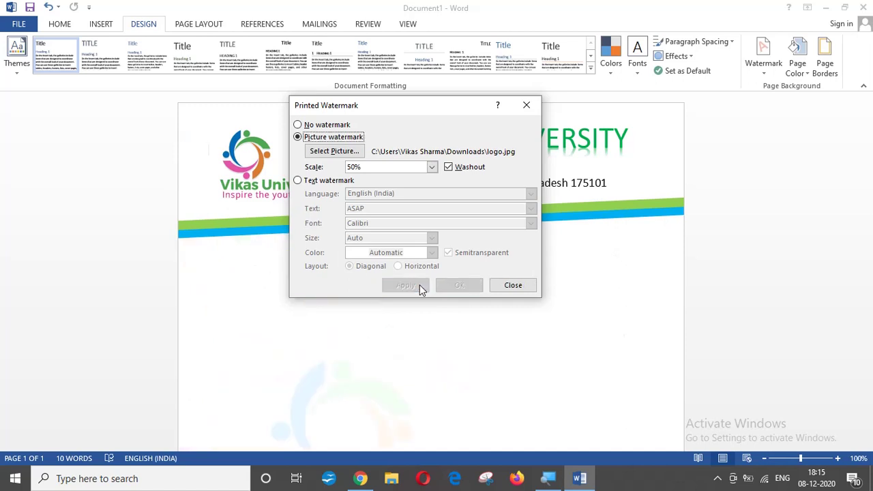
left_click(527, 106)
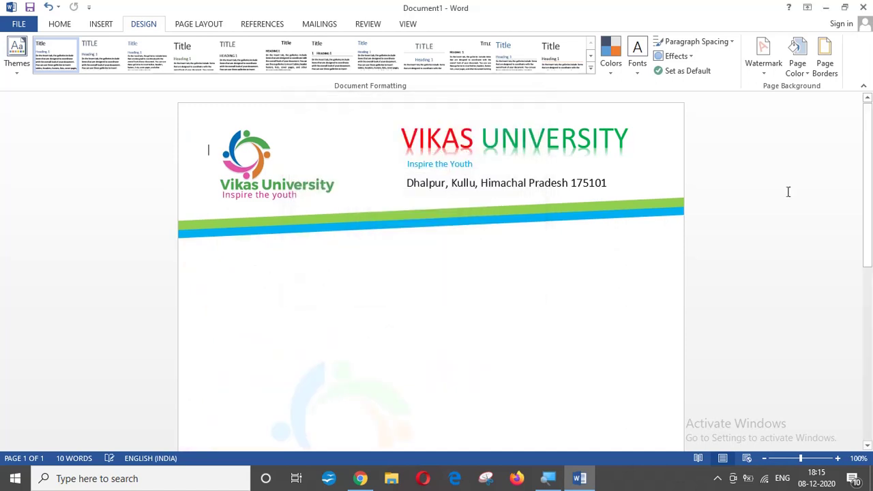
left_click_drag(870, 159, 865, 326)
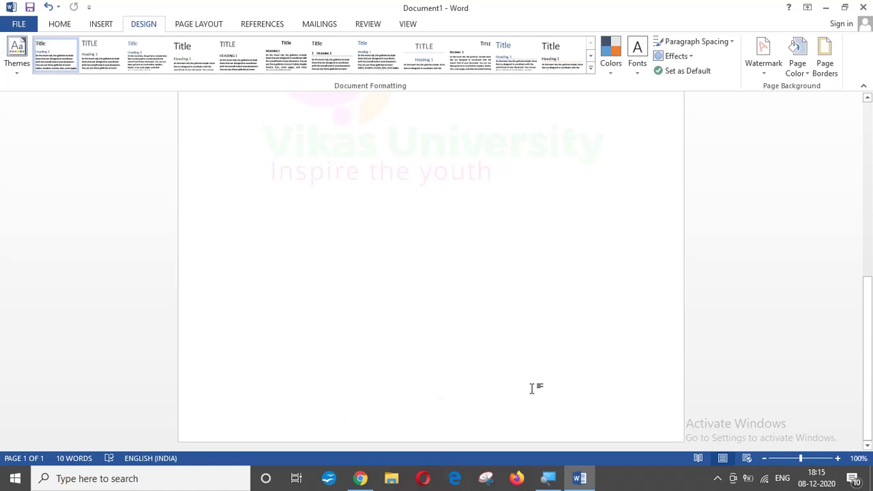
- Choose the Rectangle shape from the Insert tab's Shapes gallery
left_click(60, 25)
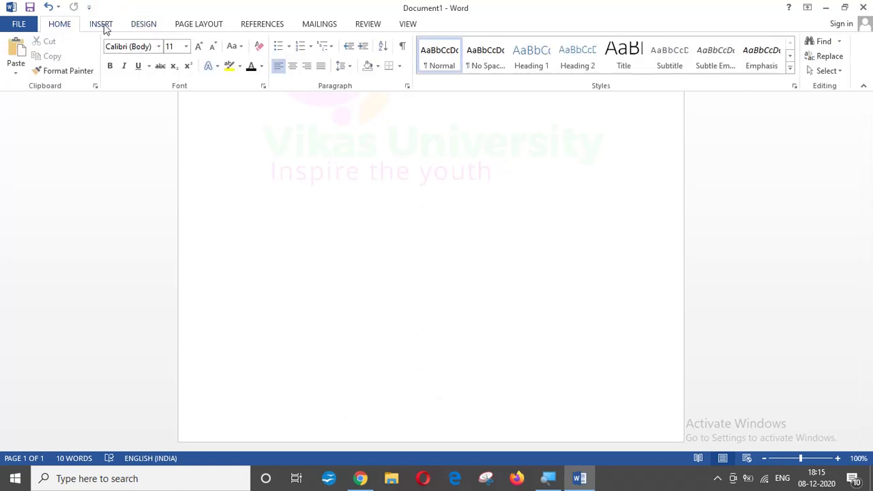
left_click(102, 25)
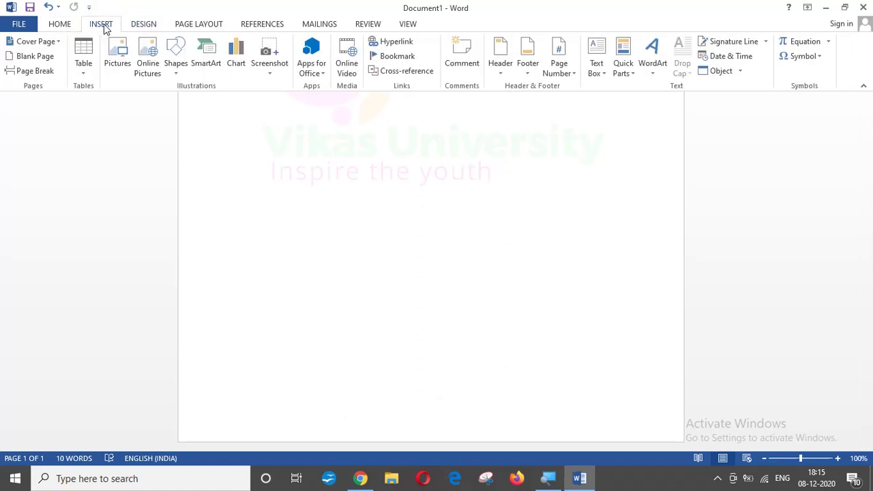
left_click(181, 72)
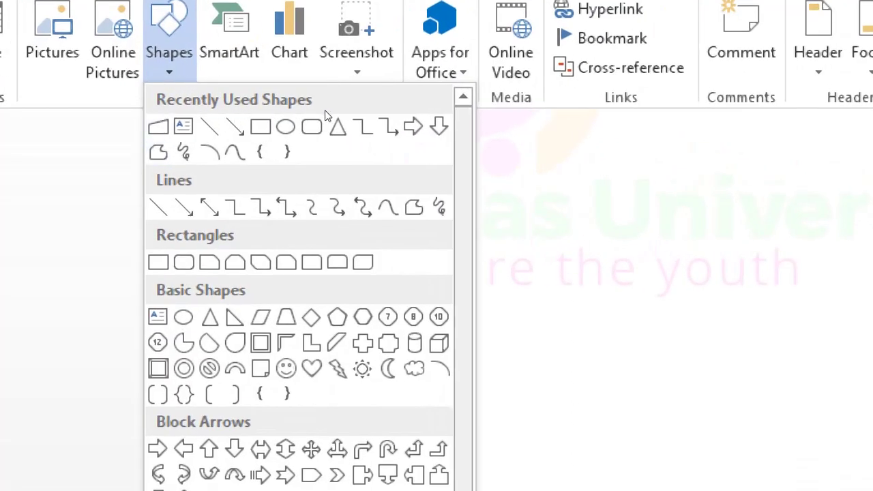
scroll(325, 109, "down", 1)
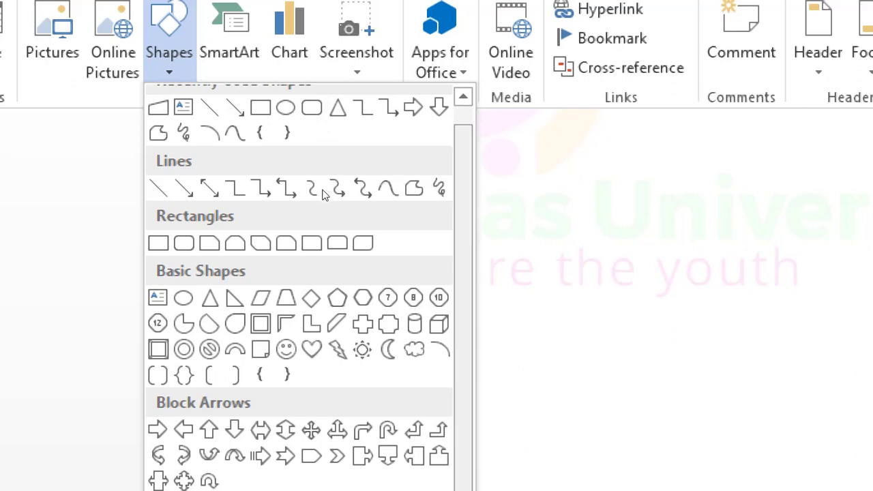
scroll(325, 195, "up", 1)
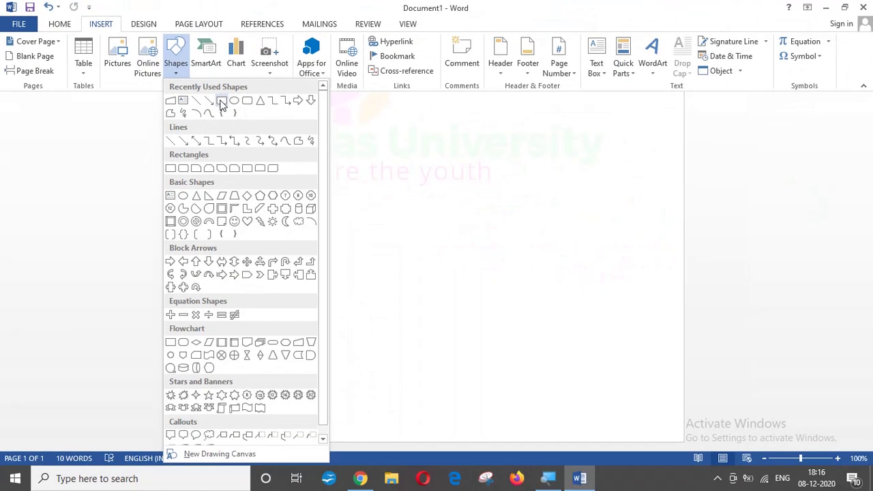
left_click(220, 106)
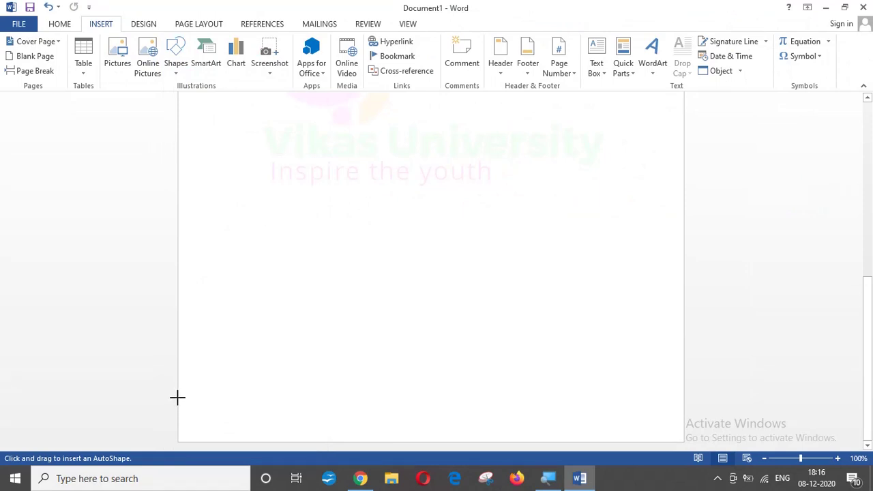
- Draw a rectangle across the page bottom and line it up with the bottom edge
left_click_drag(178, 397, 684, 440)
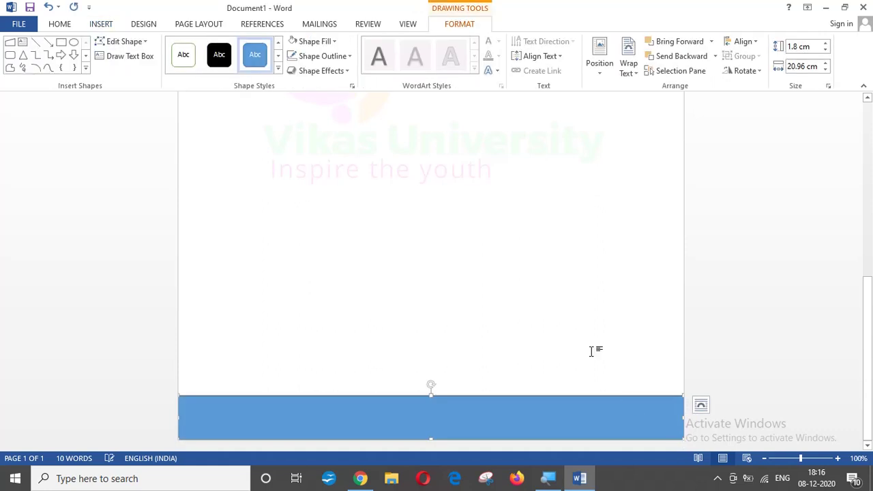
scroll(585, 331, "up", 5)
left_click_drag(865, 312, 870, 386)
scroll(870, 386, "down", 5)
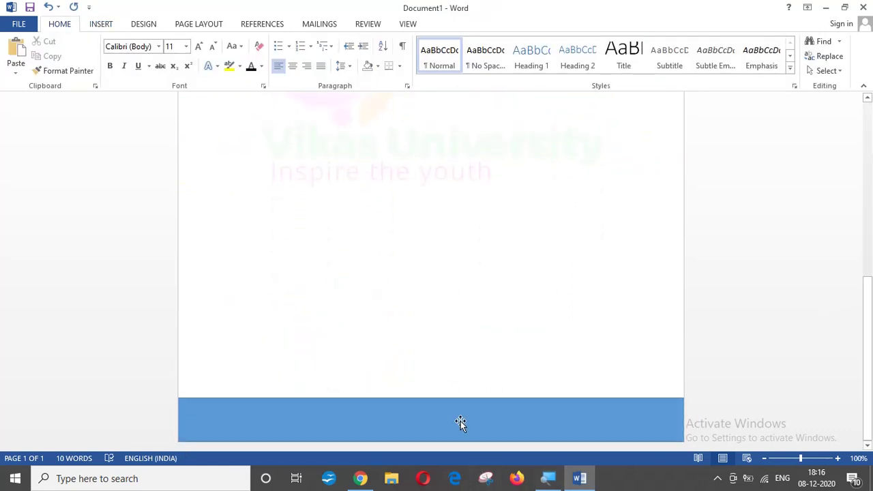
left_click_drag(460, 423, 460, 415)
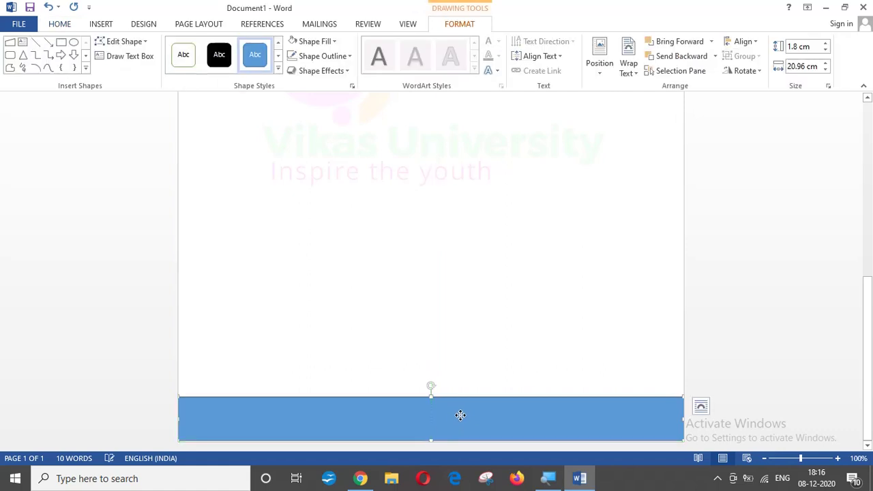
left_click(454, 365)
scroll(455, 364, "up", 6)
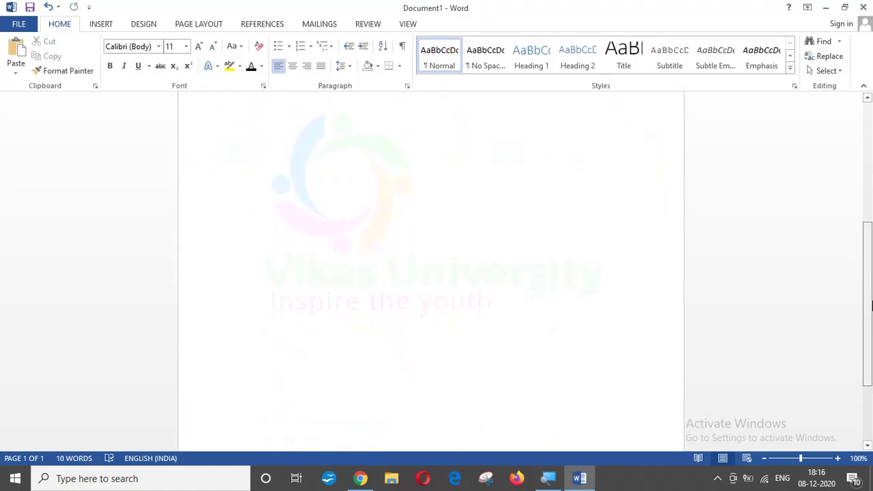
left_click_drag(869, 253, 871, 409)
- Give the bar a light-blue fill and no outline, aligned to the page's bottom edge
left_click(574, 428)
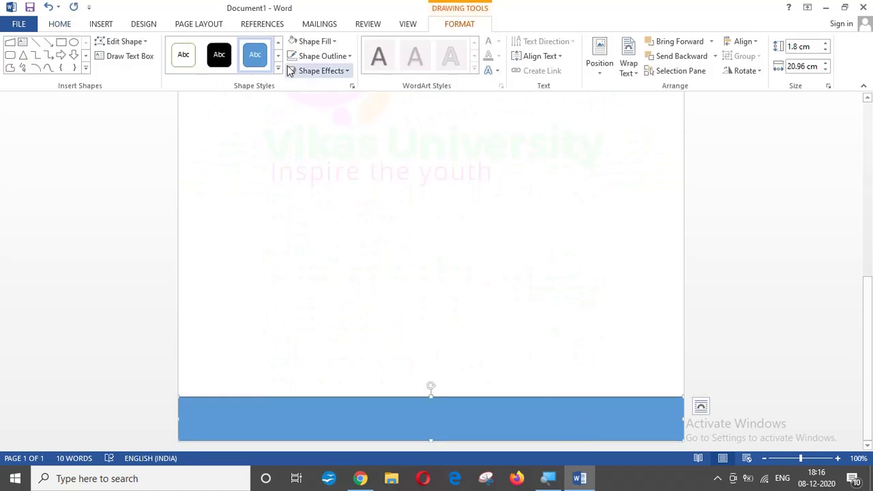
left_click(324, 41)
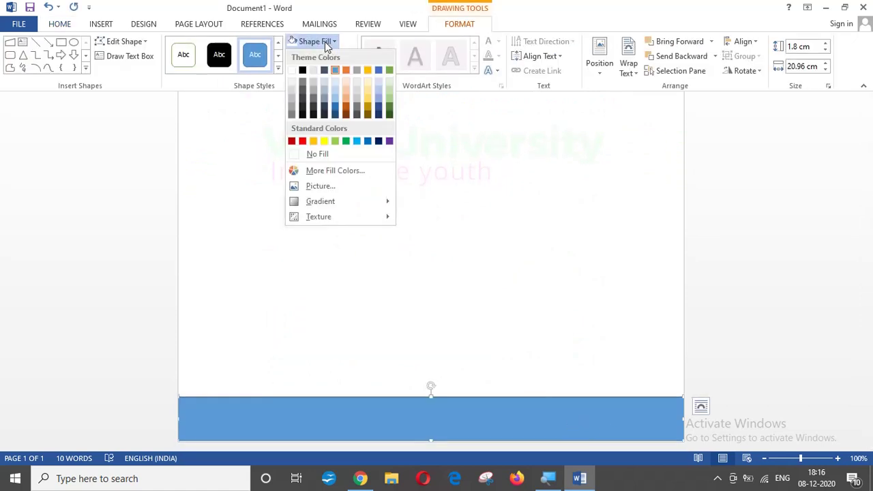
left_click(356, 142)
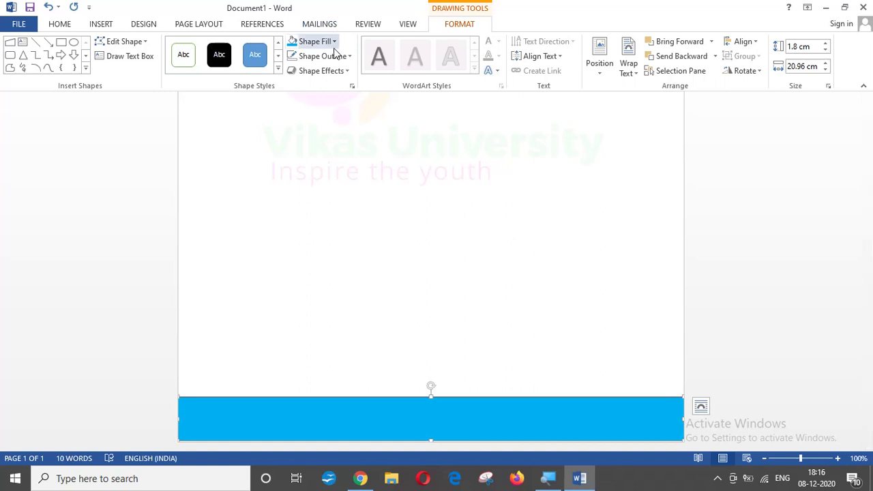
left_click(337, 57)
left_click(334, 169)
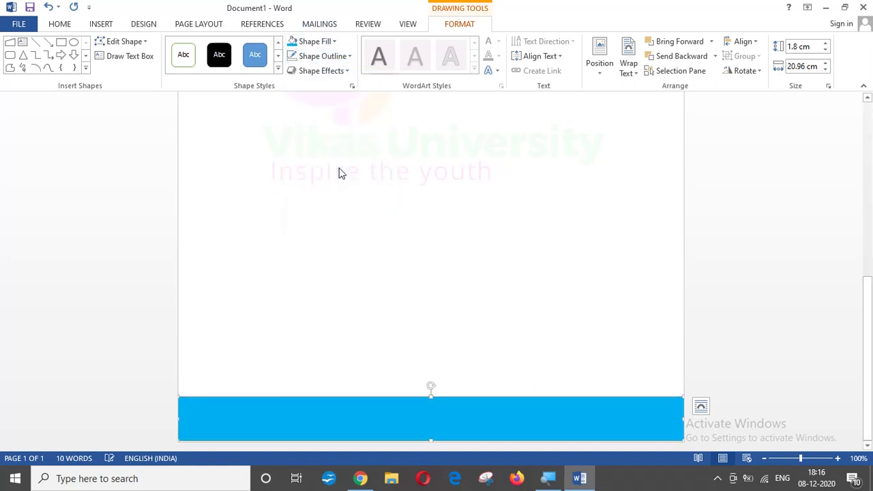
mouse_move(500, 413)
left_mouse_down()
mouse_move(501, 422)
mouse_move(494, 406)
mouse_move(491, 431)
mouse_move(490, 424)
left_mouse_up()
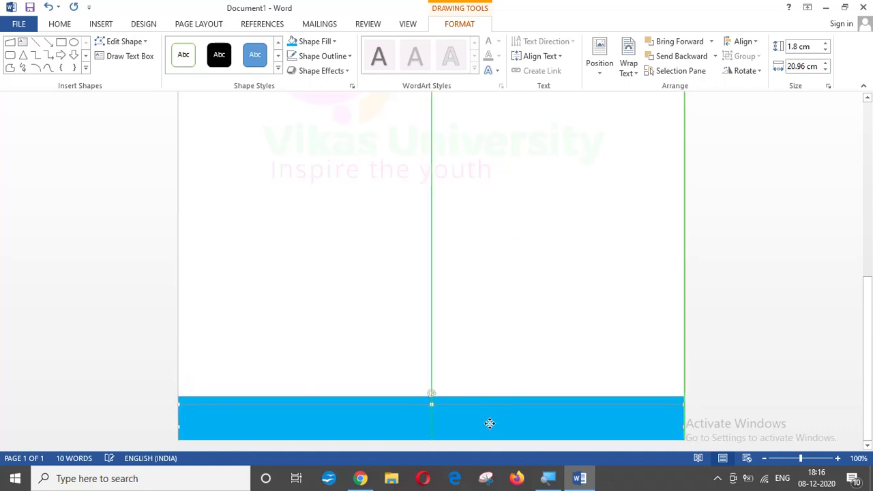
left_click_drag(490, 423, 490, 423)
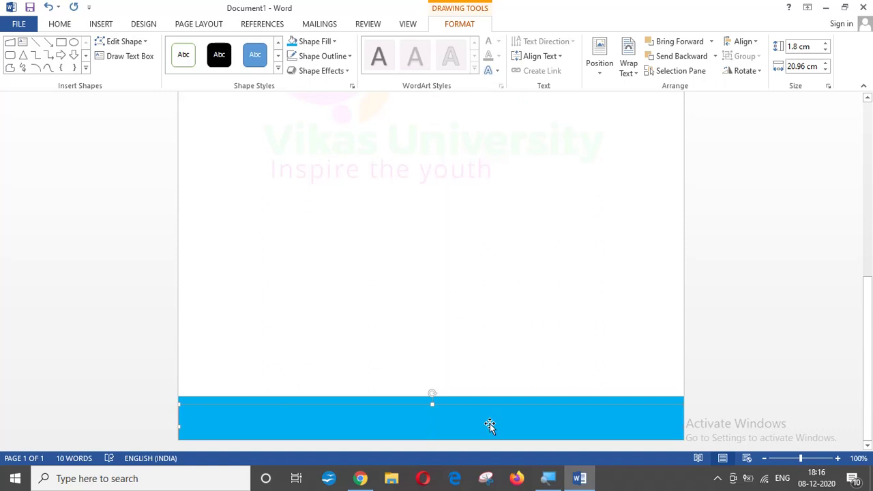
- Fill the footer bar with green and remove its outline
left_click(490, 425)
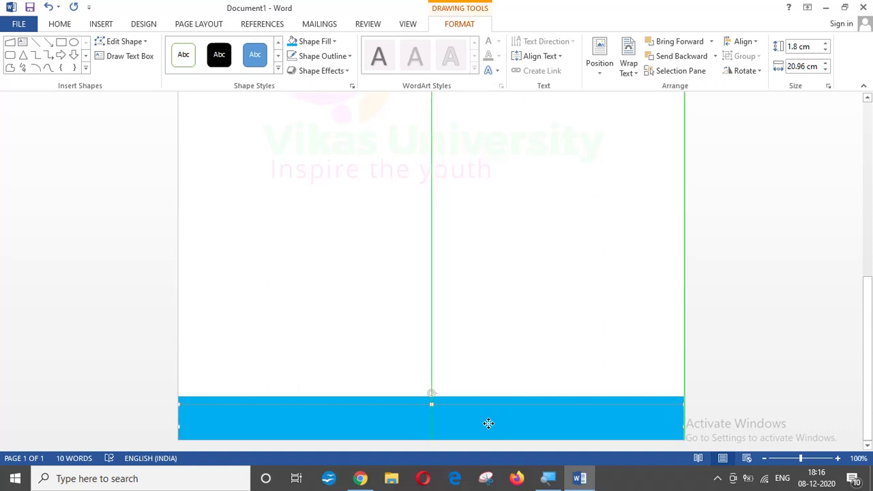
left_click(330, 41)
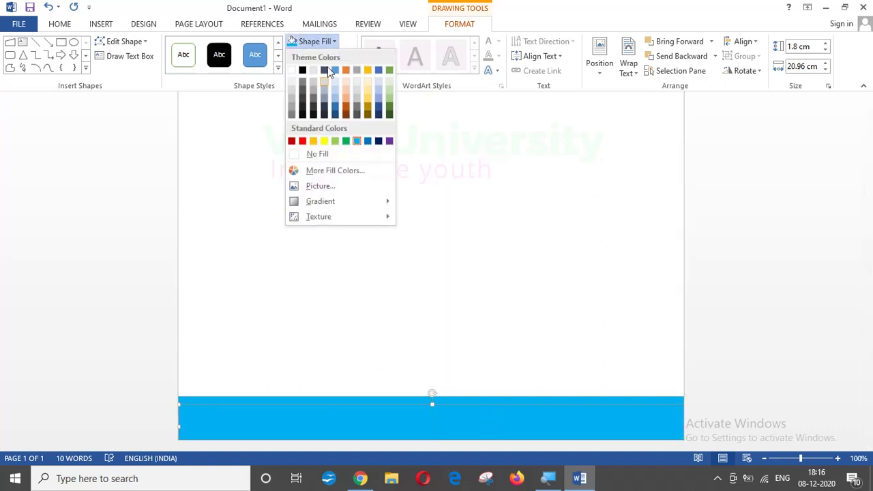
left_click(346, 141)
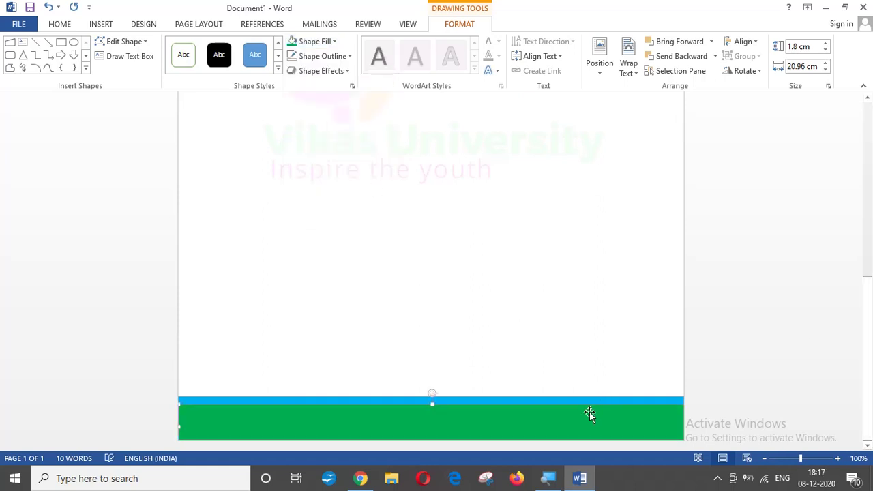
left_click(326, 55)
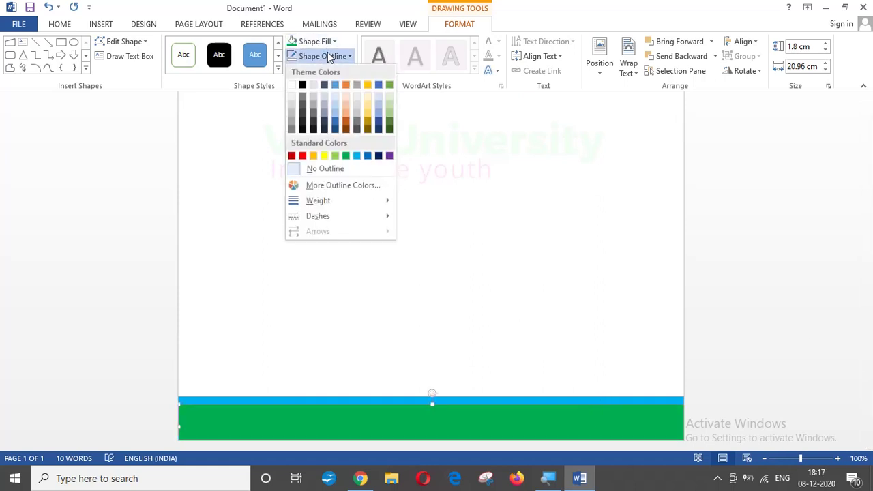
left_click(317, 171)
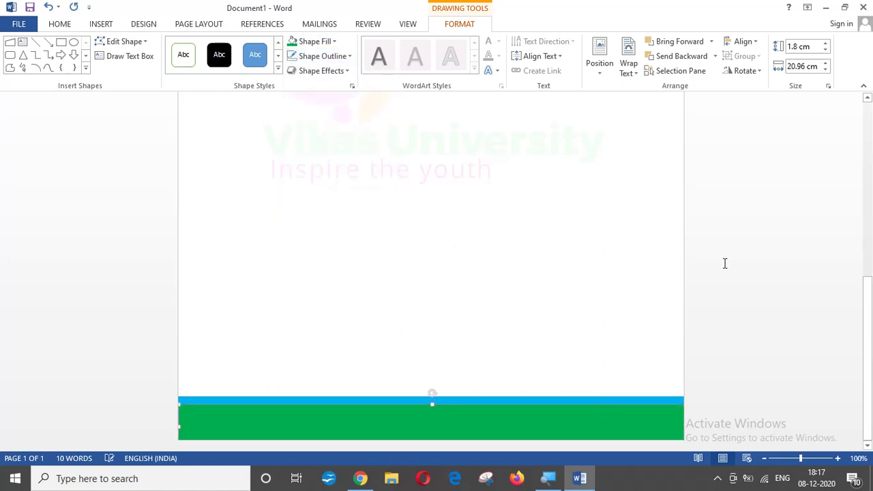
- Align the green bar flush with the page bottom and edges, leaving a thin blue stripe above it
scroll(796, 271, "up", 5)
left_click_drag(869, 273, 869, 430)
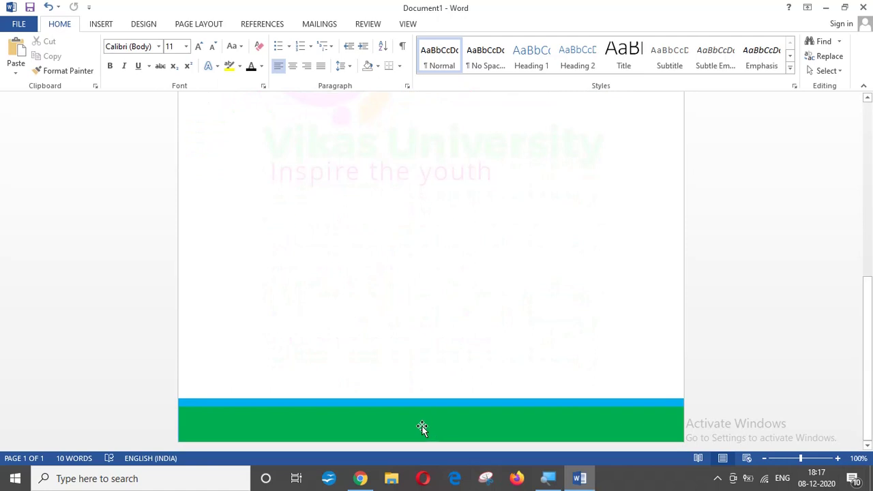
left_click_drag(422, 427, 412, 423)
left_click(748, 382)
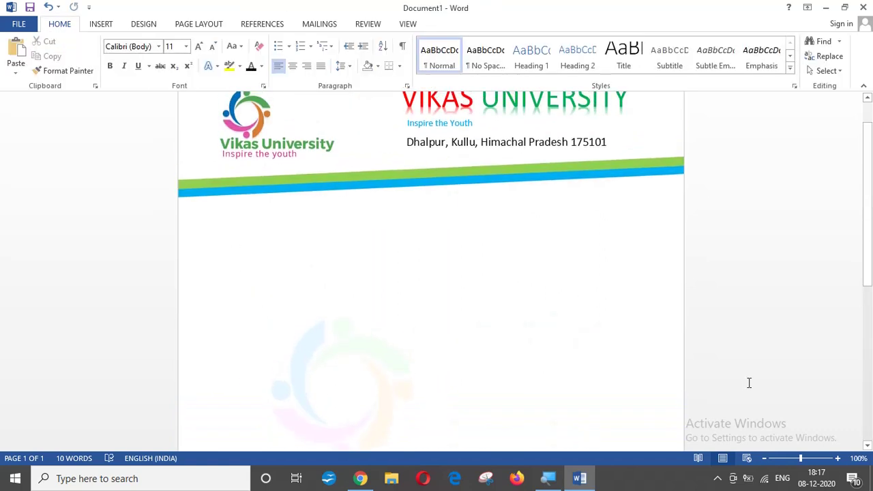
left_click_drag(868, 252, 868, 412)
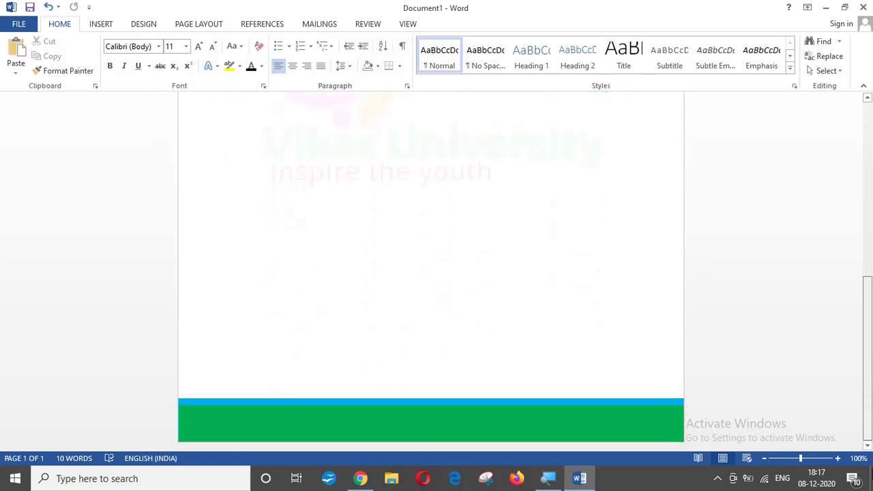
left_click_drag(522, 432, 520, 424)
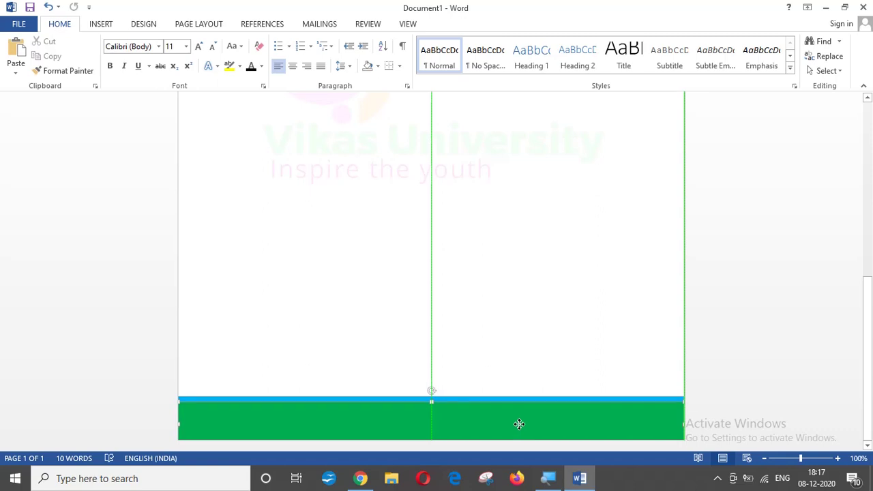
left_click_drag(519, 425, 524, 423)
left_click(783, 341)
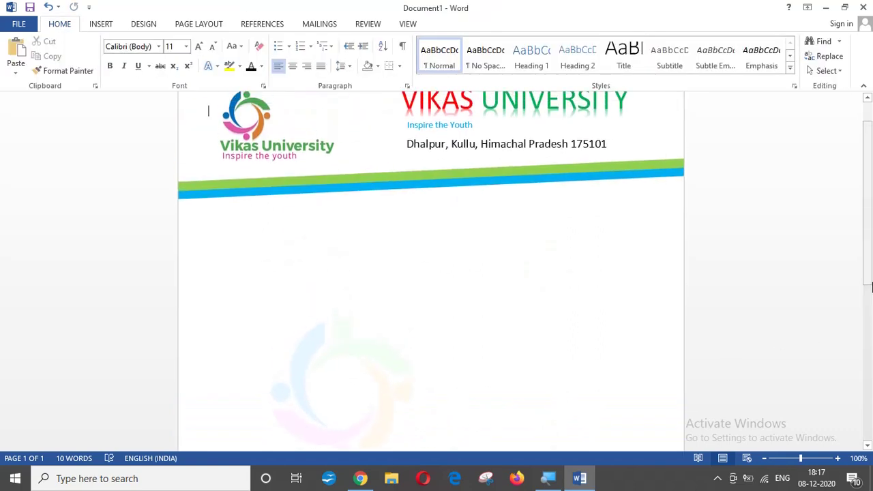
left_click(872, 330)
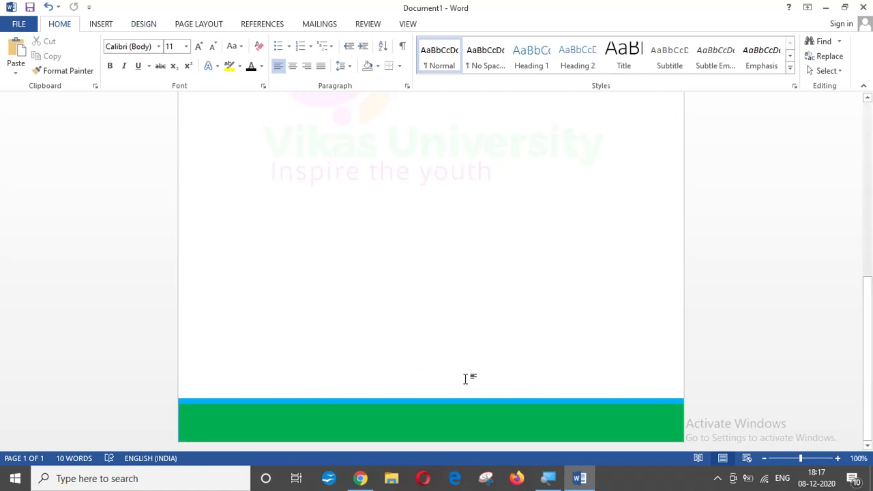
- Paste a copy of the green footer bar and line it up over the footer
left_click(470, 422)
key("ctrl+v")
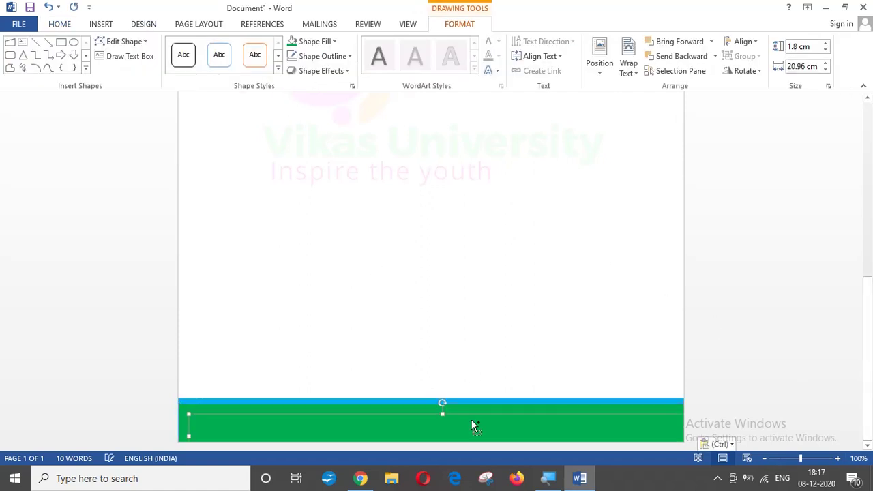
left_click_drag(496, 423, 485, 421)
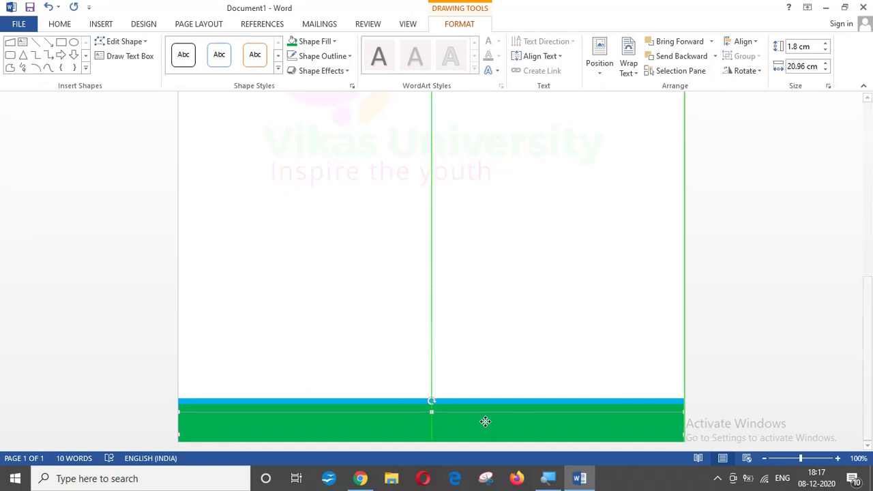
left_click_drag(485, 421, 485, 421)
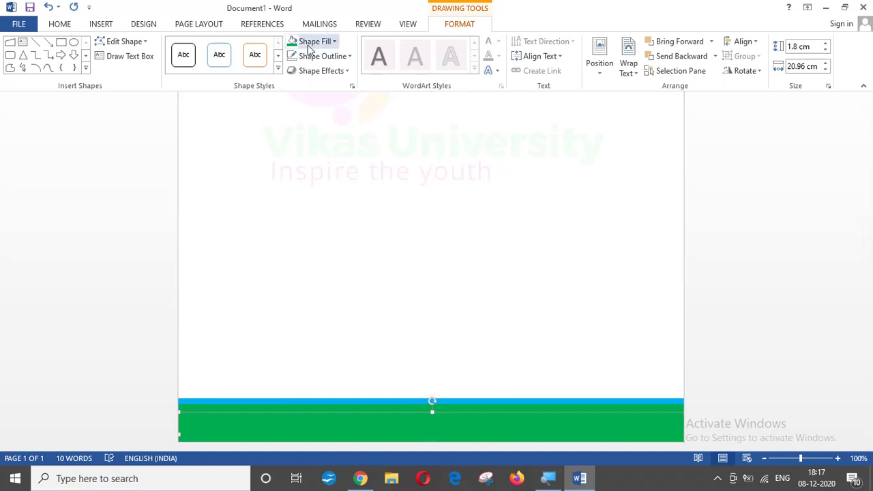
- Give the copied bar no outline and a white fill
left_click(325, 58)
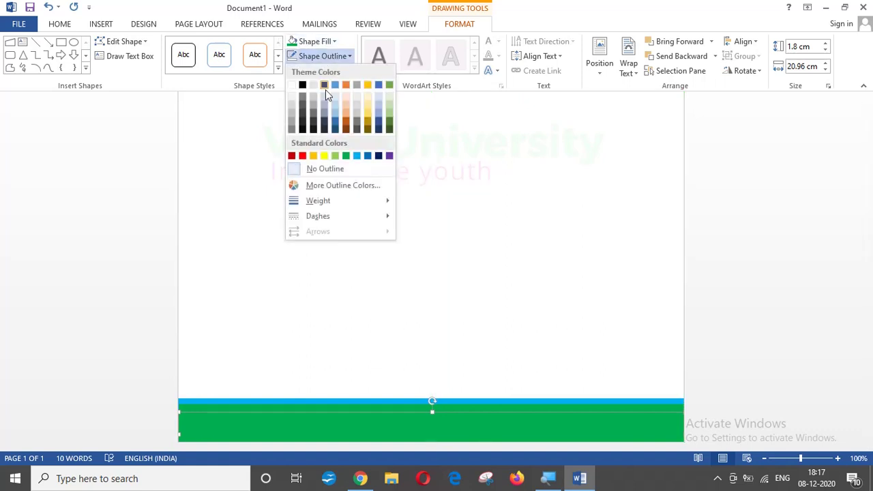
left_click(331, 169)
left_click(333, 42)
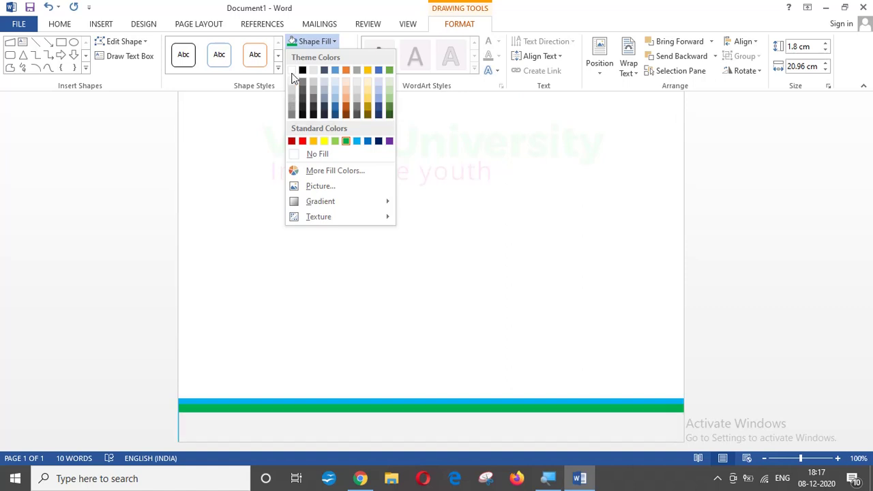
left_click(292, 71)
left_click(812, 290)
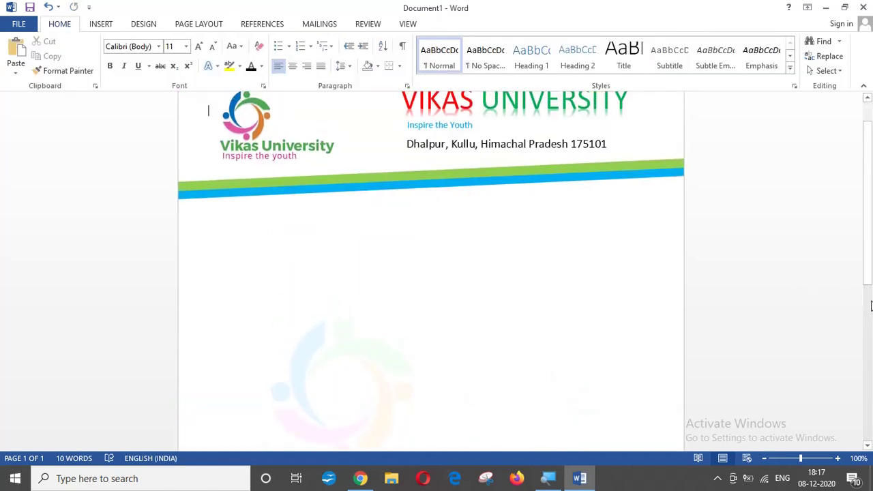
- Recentre the blue and green footer shape on the page
left_click_drag(869, 260, 869, 437)
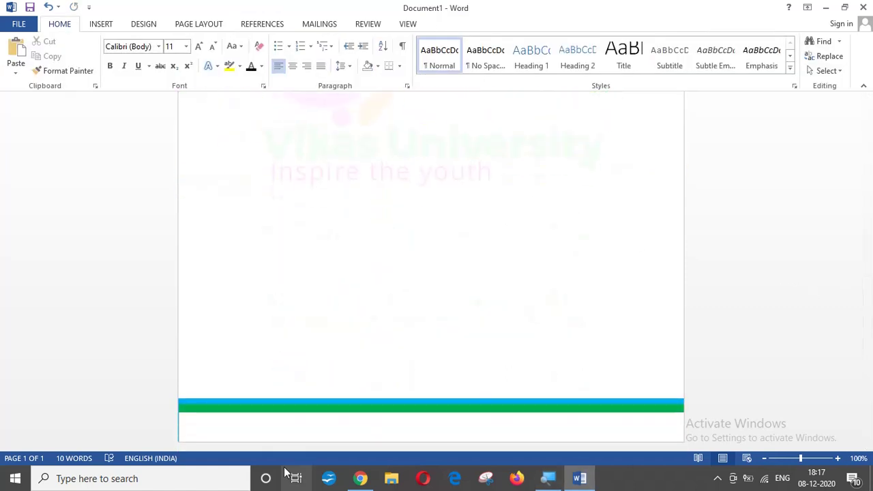
left_click(236, 409)
left_click_drag(237, 409, 235, 408)
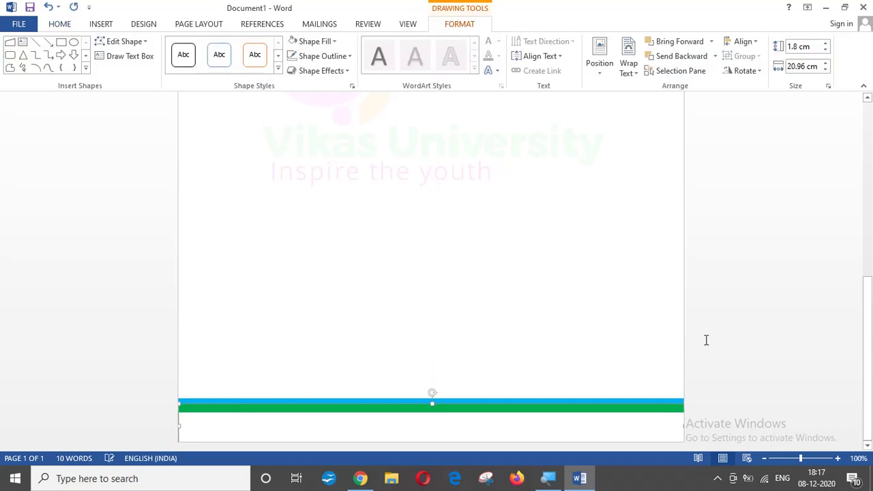
key("ctrl+Home")
left_click_drag(868, 275, 869, 443)
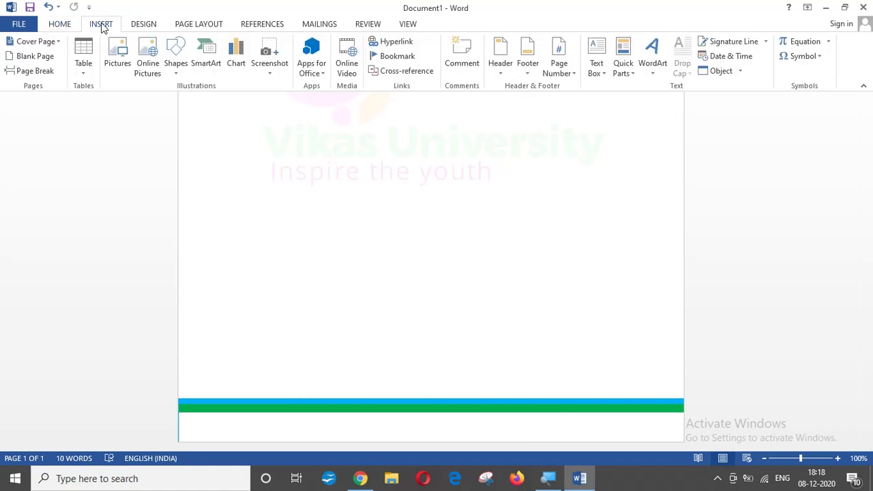
- Insert a Simple Text Box of placeholder quote text in the header, then show its Layout Options
left_click(605, 72)
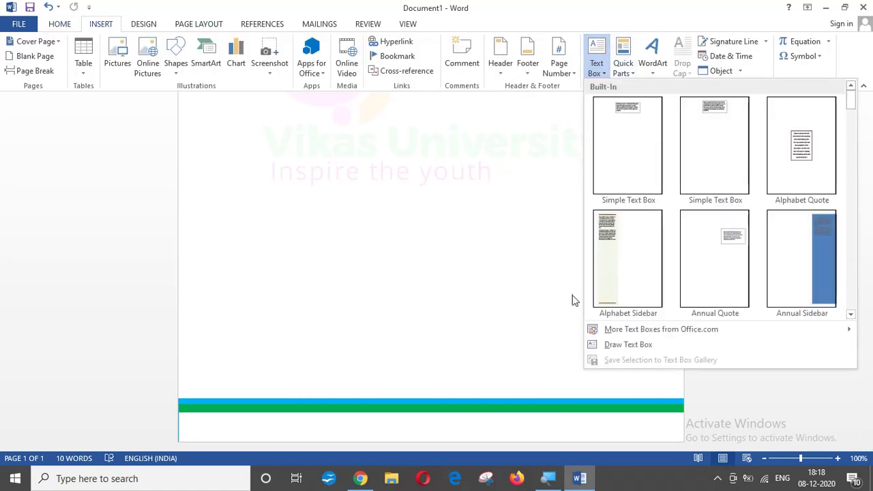
left_click(618, 196)
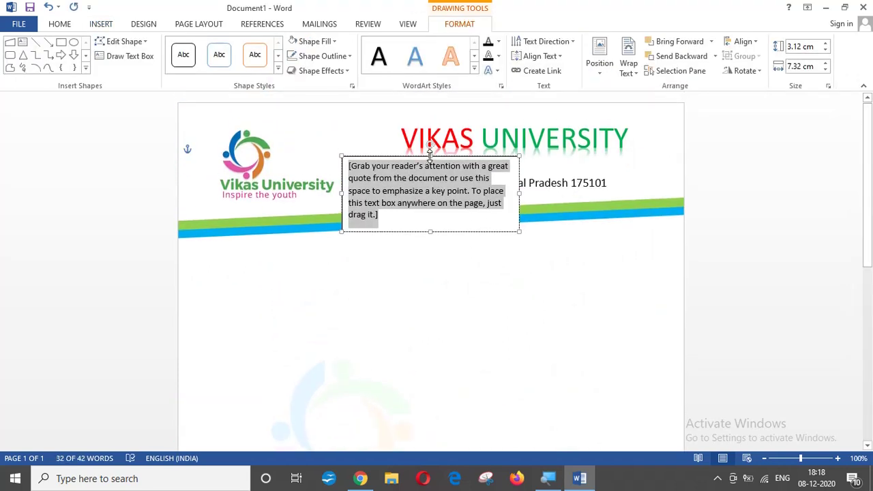
left_click_drag(432, 156, 429, 424)
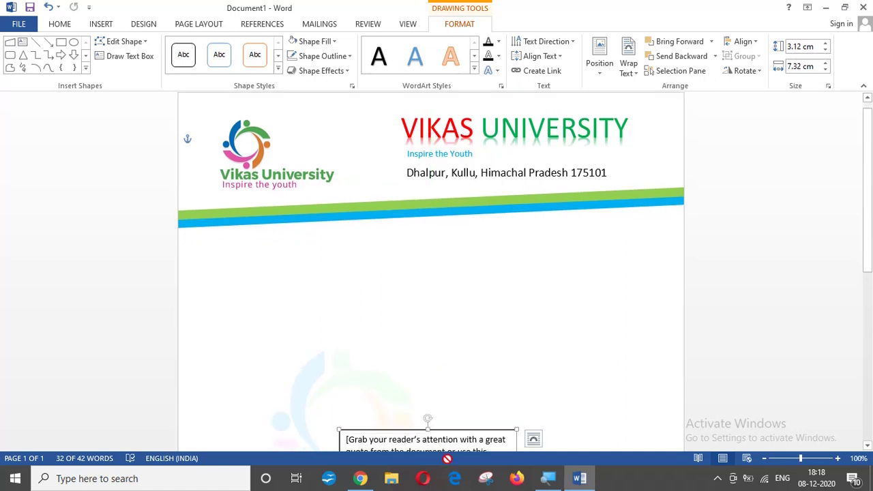
key("ctrl+z")
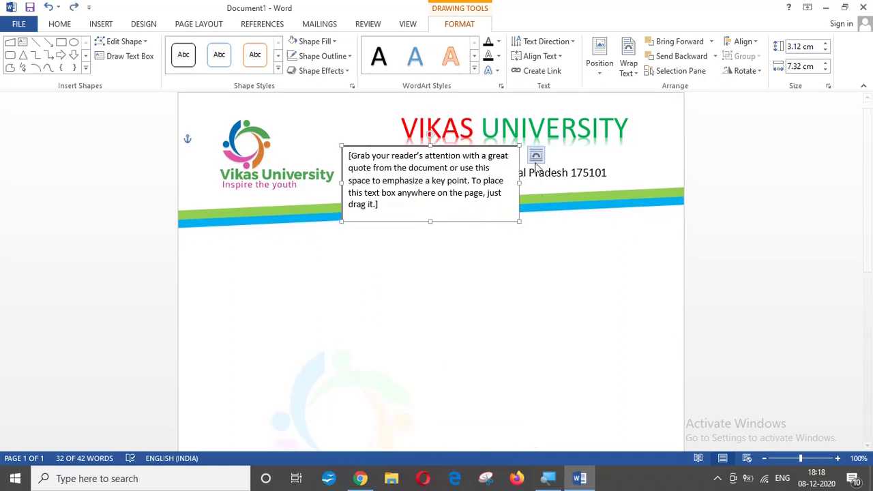
left_click(537, 156)
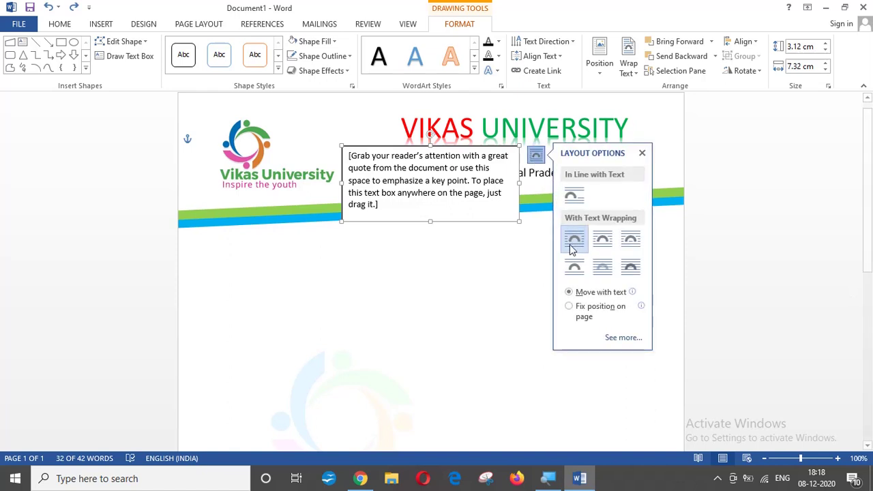
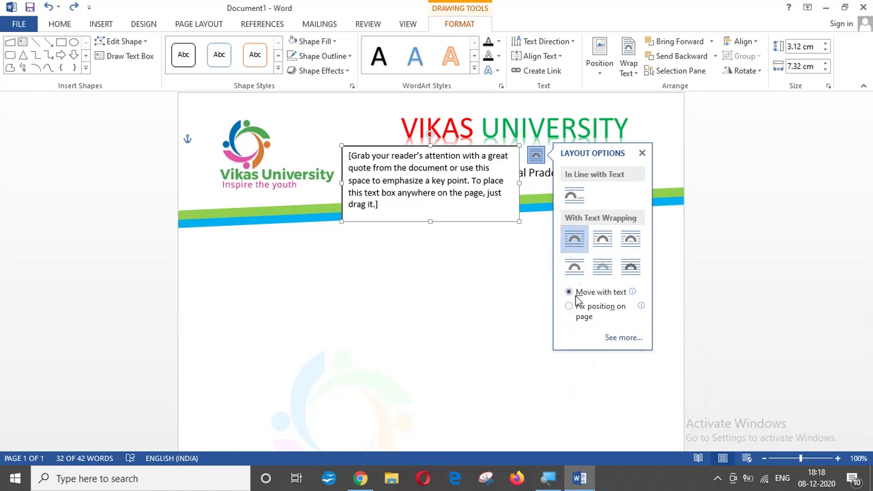
- Wrap the quote text box Top and Bottom, drag it toward the footer band and cut its height to 1.42 cm
left_click(575, 267)
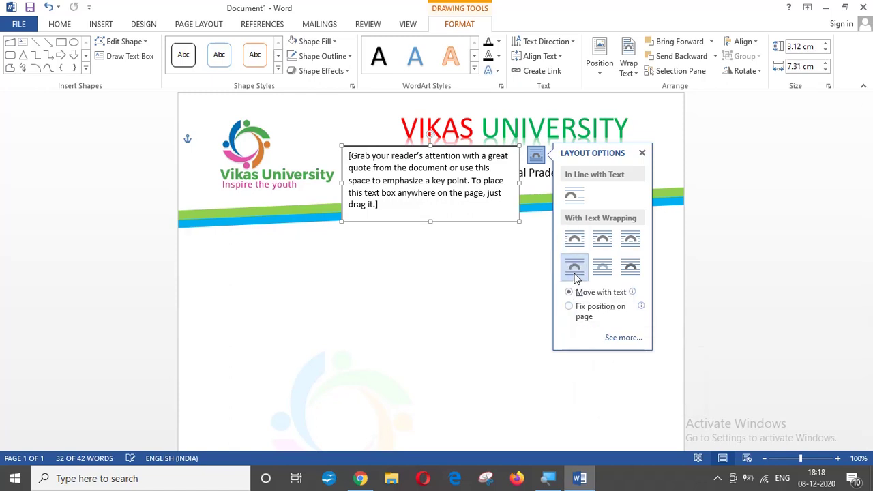
triple_click(434, 193)
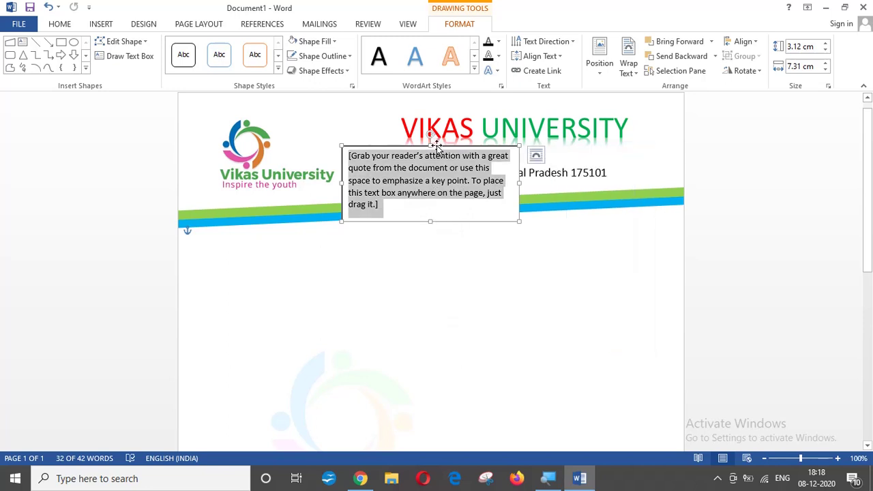
left_click_drag(434, 142, 434, 409)
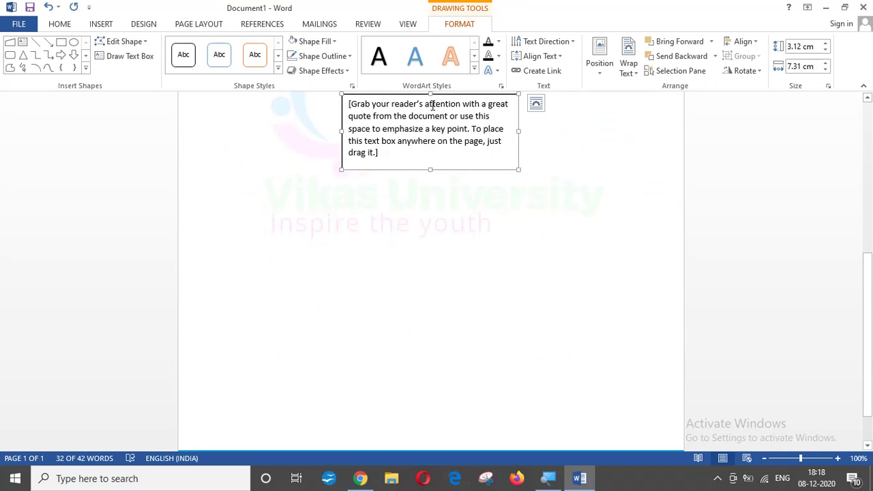
left_click_drag(430, 95, 430, 146)
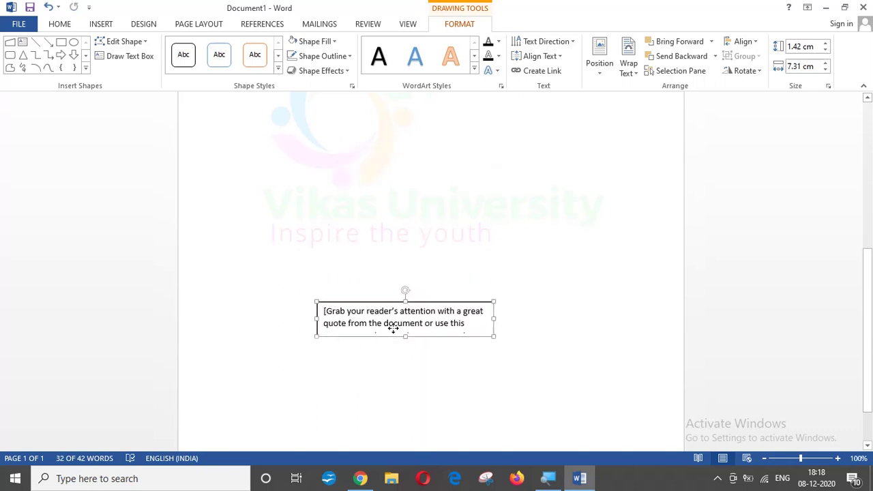
left_click_drag(433, 145, 386, 345)
scroll(872, 354, "down", 2)
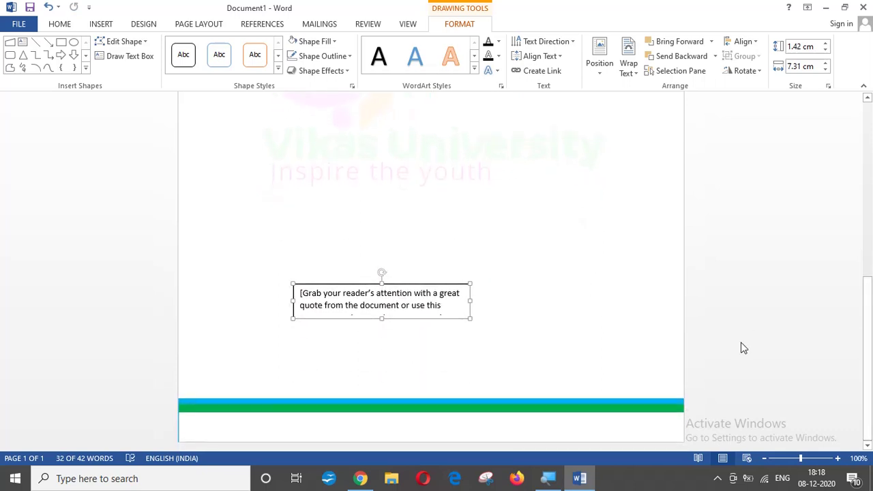
- Replace the placeholder with the university's Email and Web contact line and widen the box to 10.61 cm
left_click(394, 303)
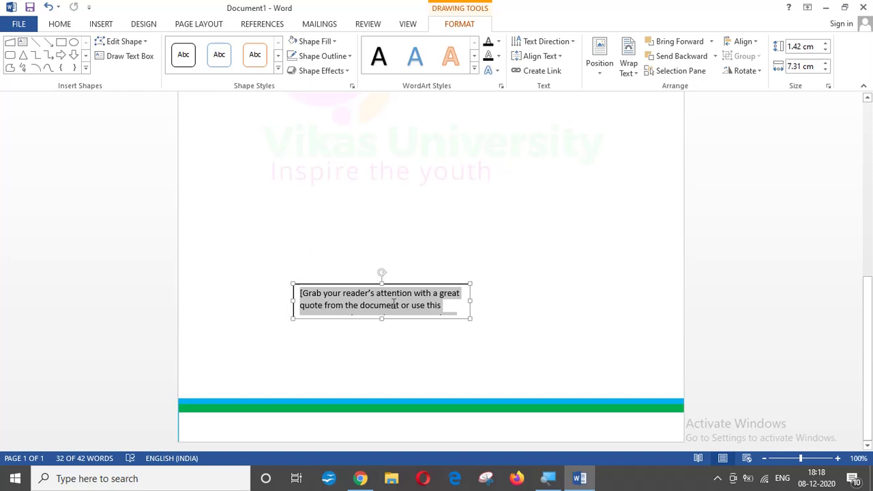
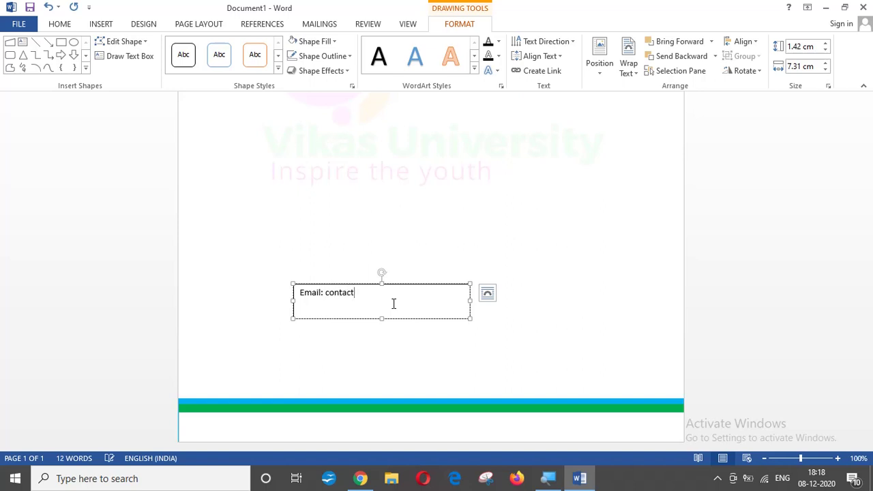
type(" Web")
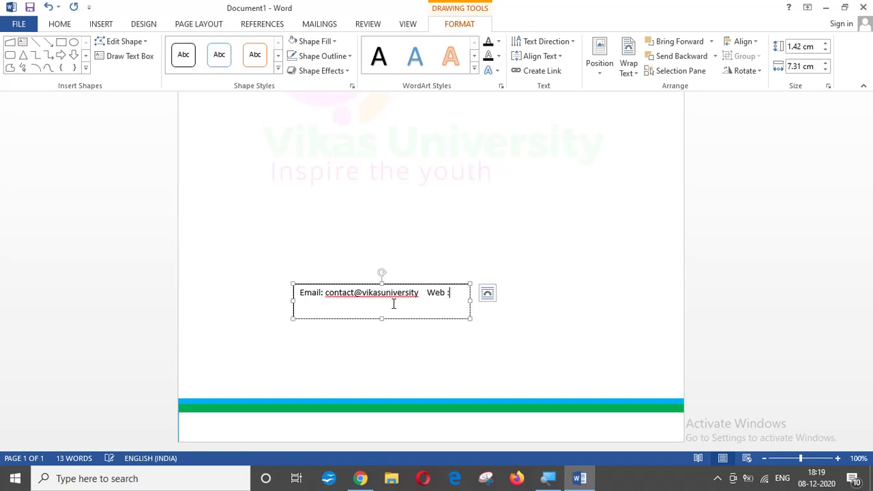
type(":")
type("ikasunier")
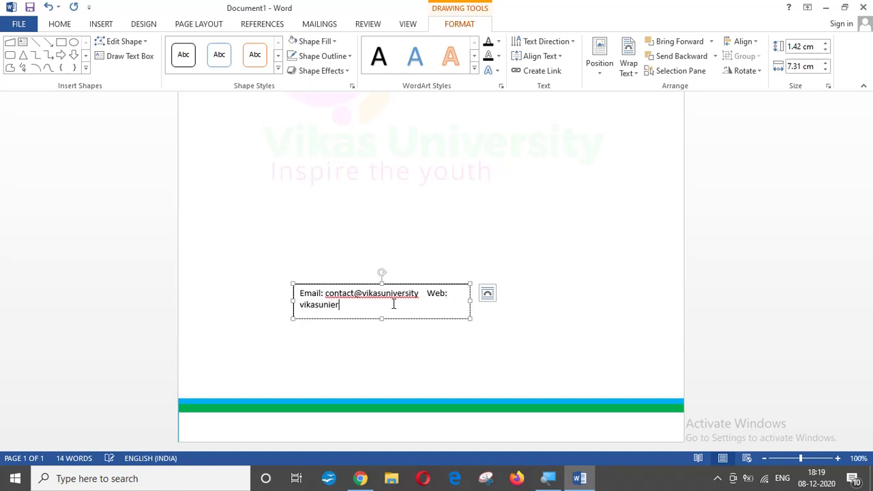
type("versity.com")
left_click_drag(471, 302, 519, 295)
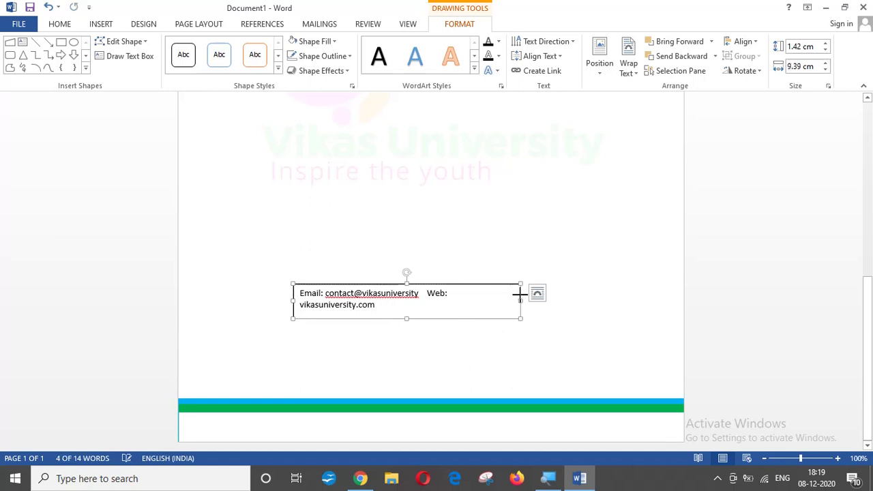
left_click_drag(521, 301, 550, 300)
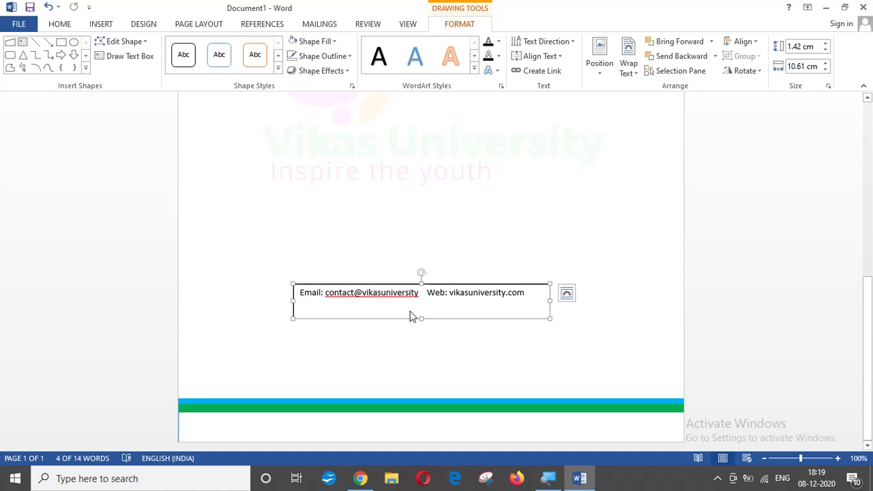
key("ctrl+a")
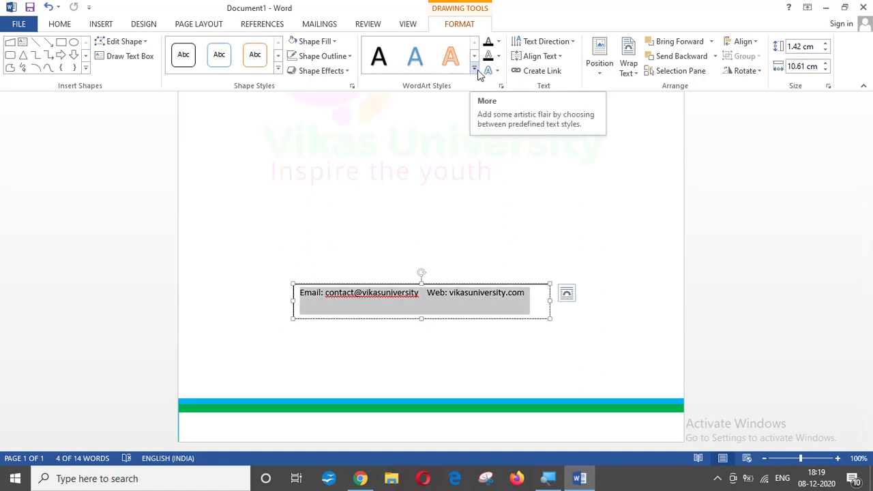
- Colour the contact line red, enlarge it to 14 pt and widen the box to keep one line
left_click(62, 25)
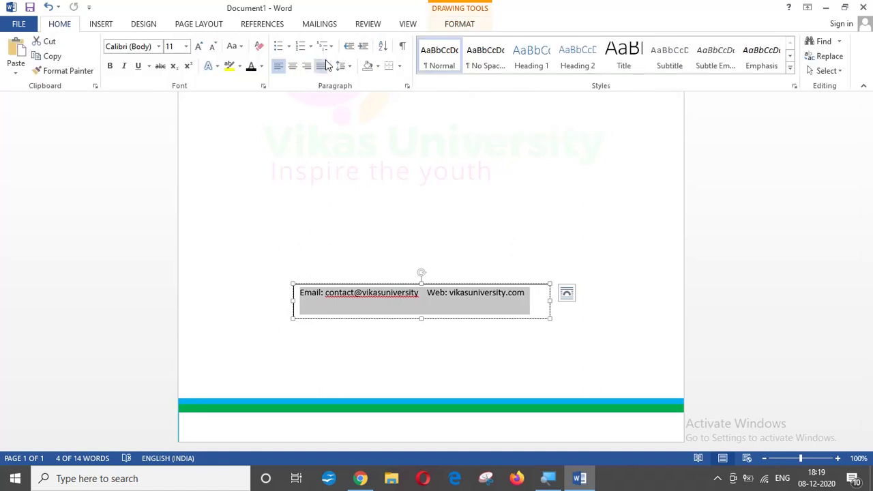
left_click(261, 66)
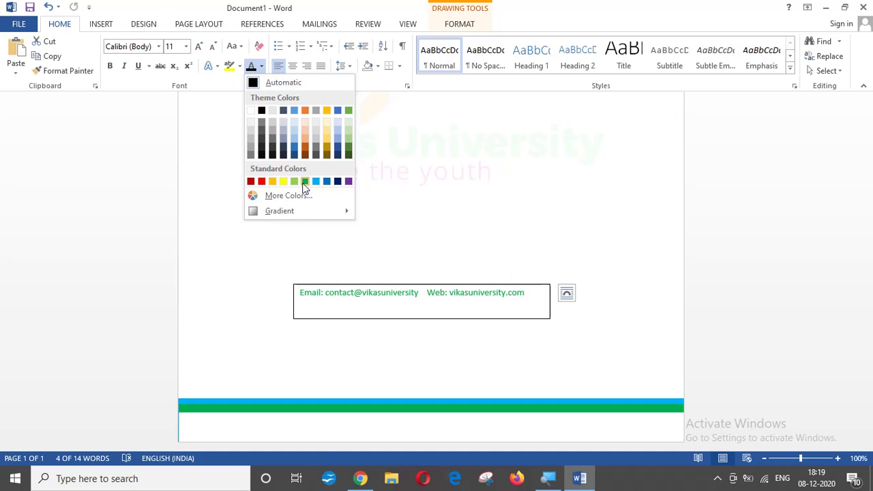
left_click(249, 185)
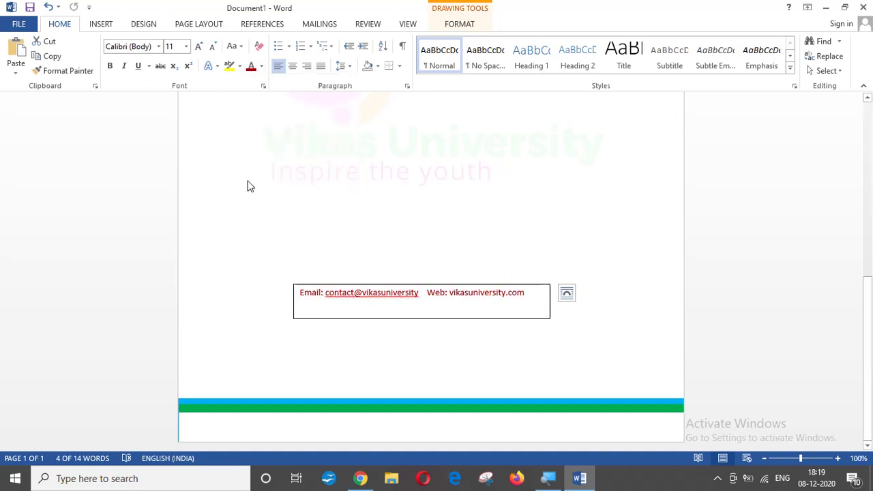
triple_click(385, 311)
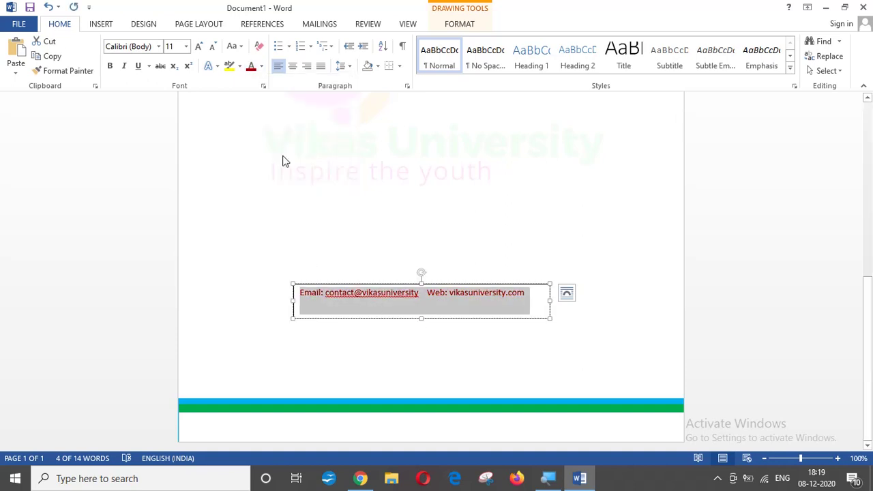
left_click(203, 48)
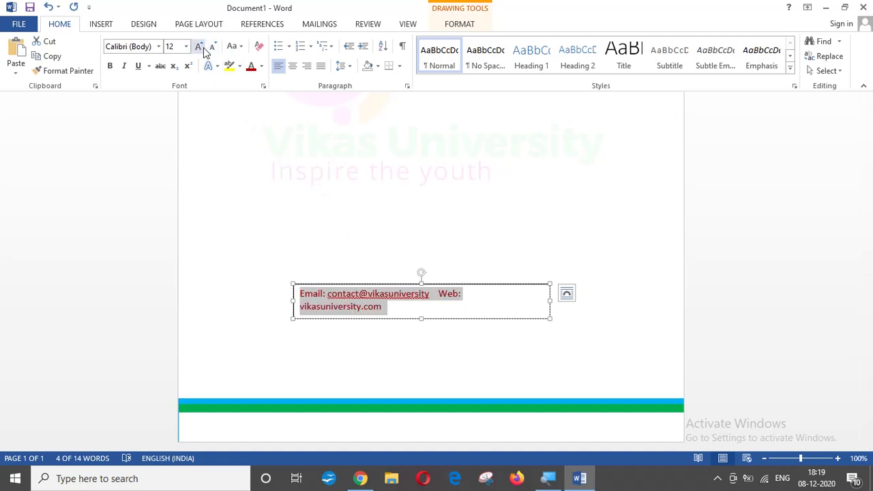
left_click(203, 49)
mouse_move(556, 291)
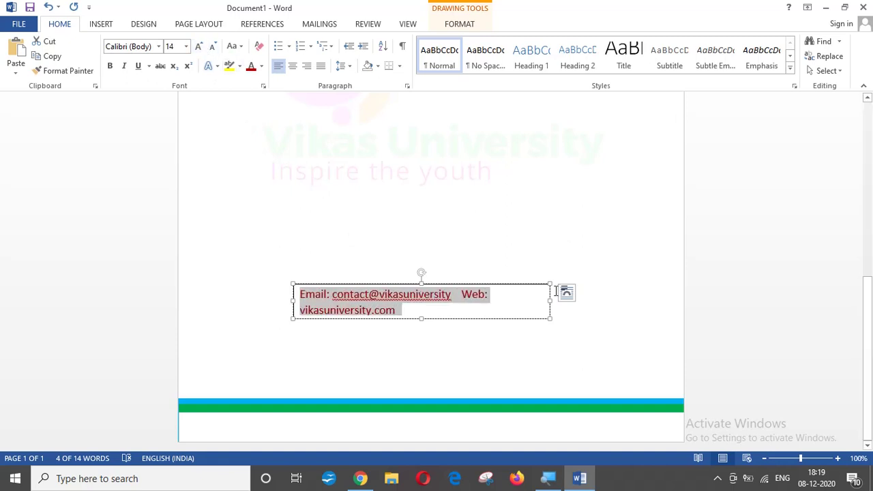
left_click_drag(549, 301, 627, 300)
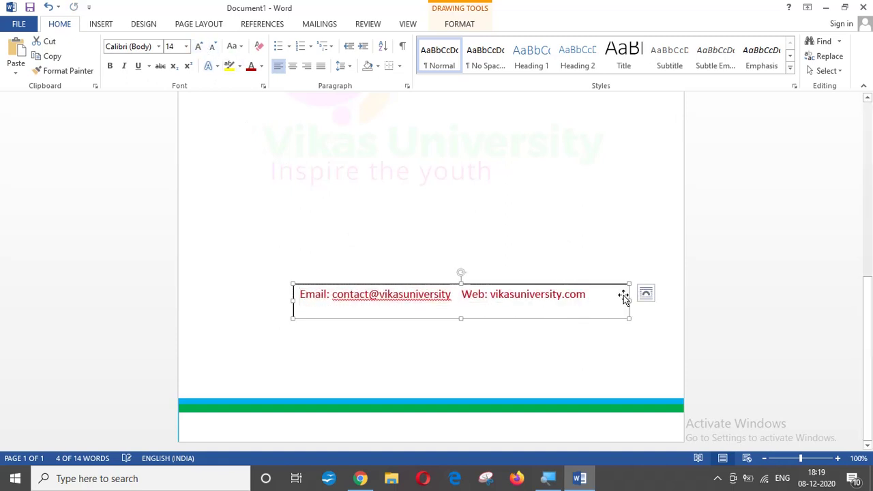
- Add the e-mail address to the dictionary, then shorten the box and nudge it down onto the band
right_click(431, 295)
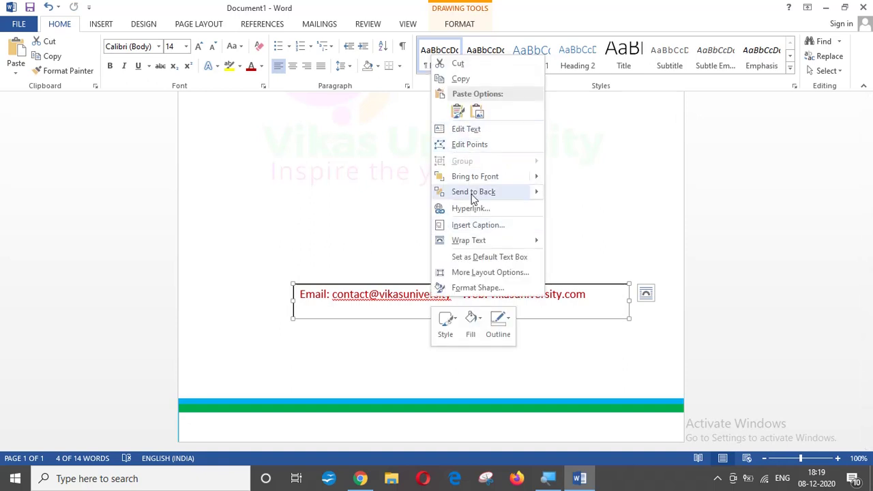
left_click(366, 297)
left_click(365, 294)
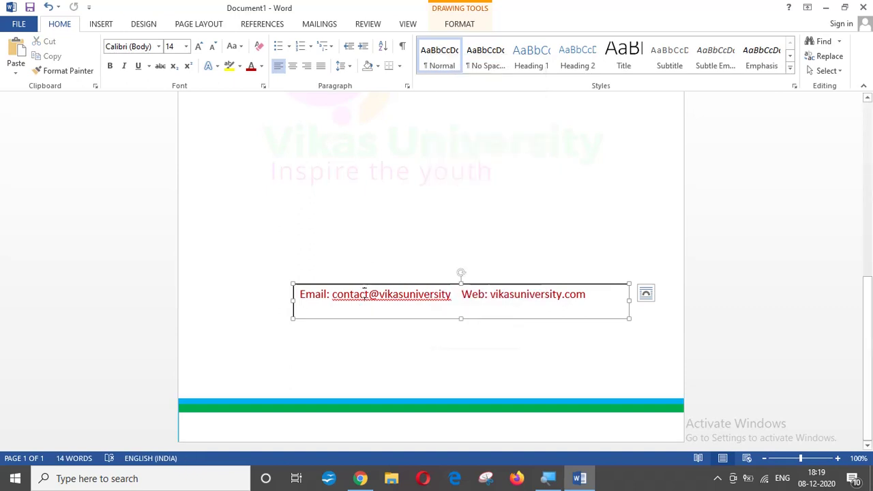
right_click(366, 294)
left_click(420, 356)
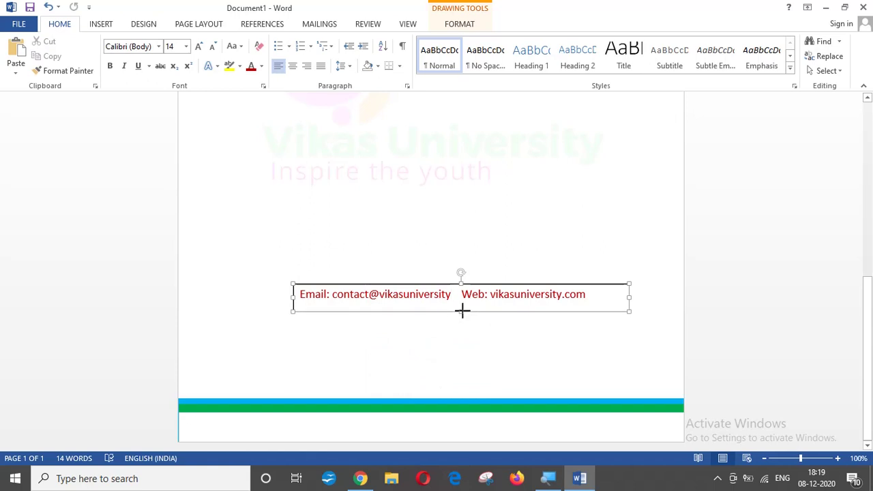
left_click_drag(462, 318, 461, 307)
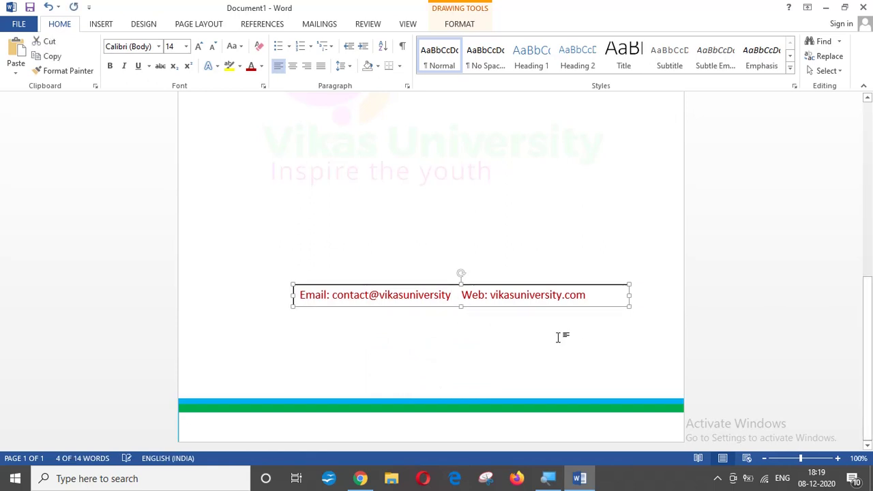
key("Down")
key("Down")
key("Down")
key("Down")
key("Down")
key("Down")
key("Down")
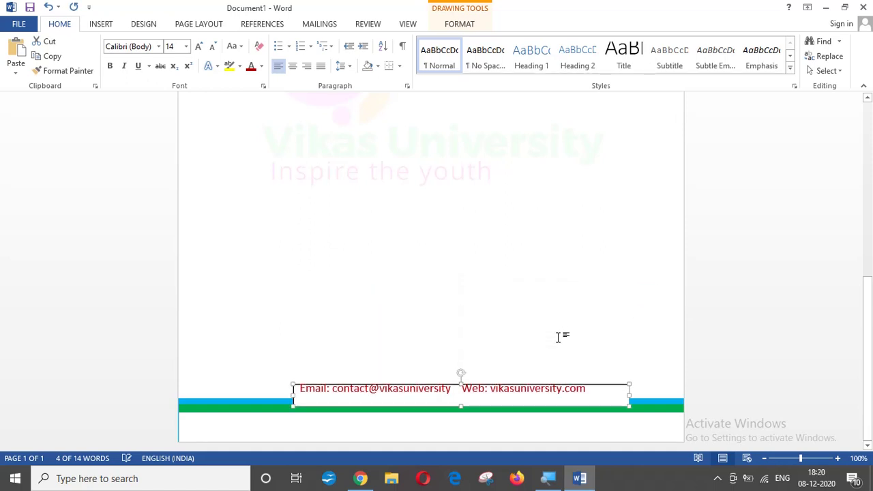
- Set the contact box to In Front of Text and nudge it down and left below the stripe
left_click(460, 380)
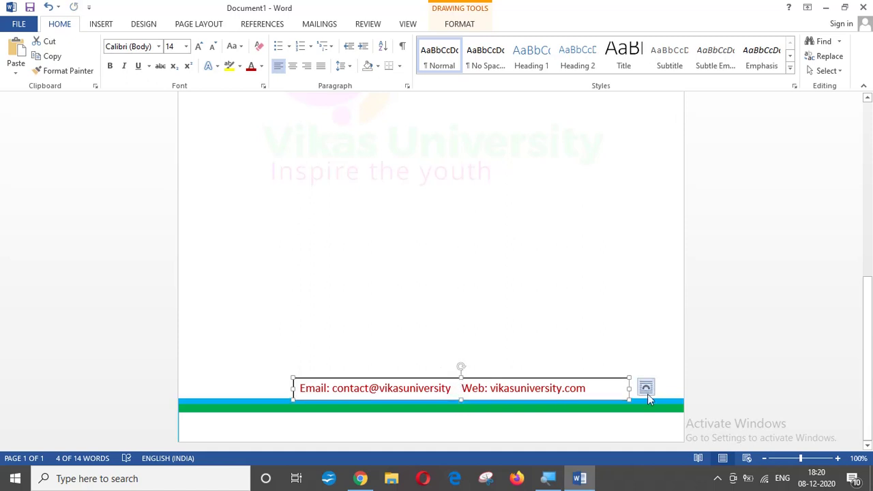
left_click(647, 391)
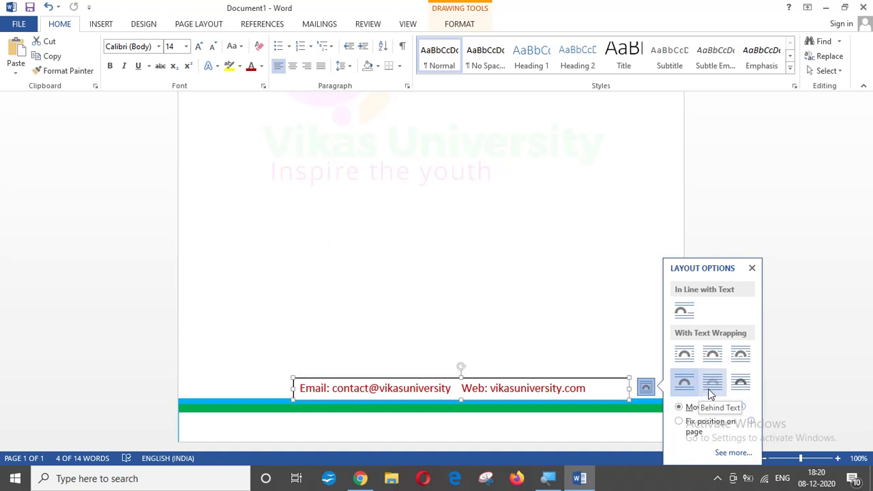
left_click(741, 389)
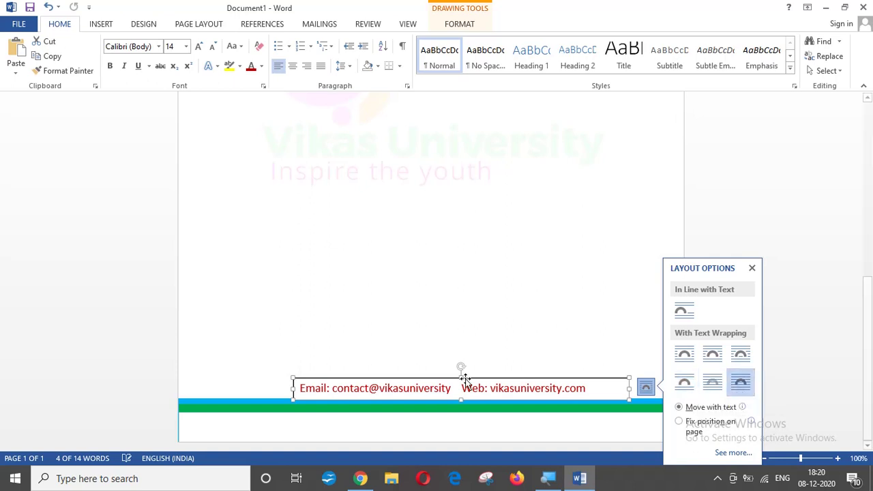
left_click(460, 394)
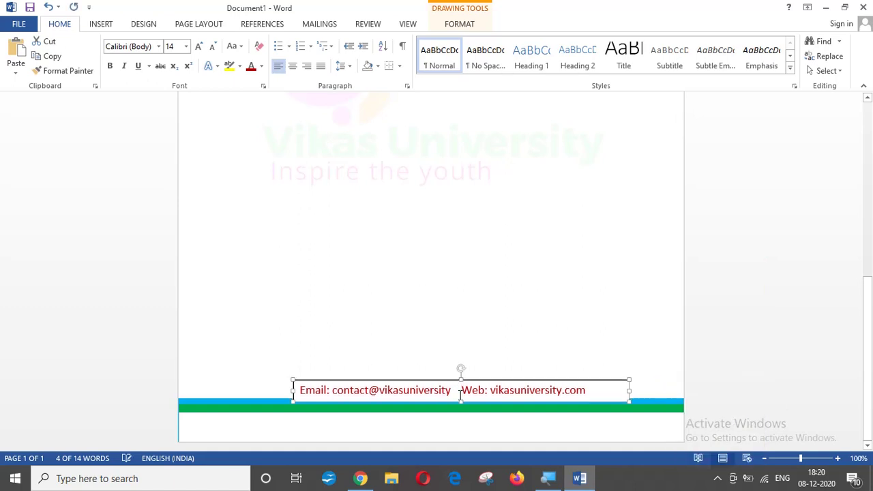
key("Down")
key("Down")
key("Down")
key("Down")
key("Down")
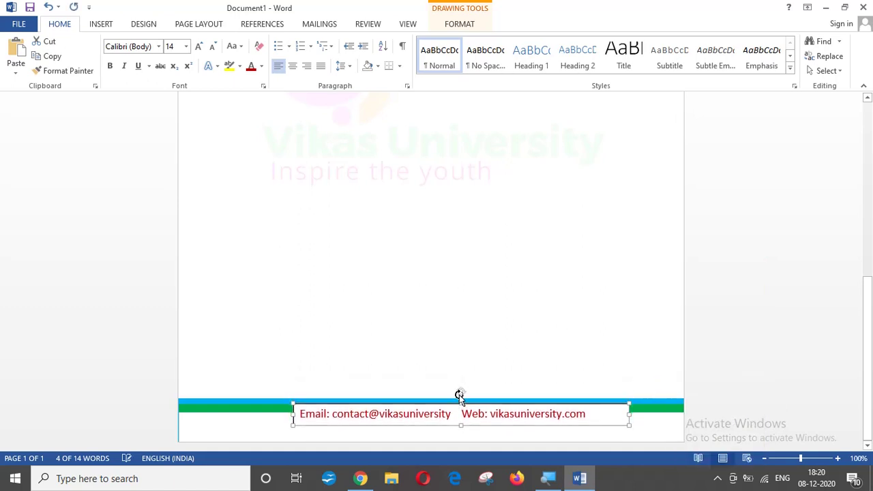
left_click(645, 412)
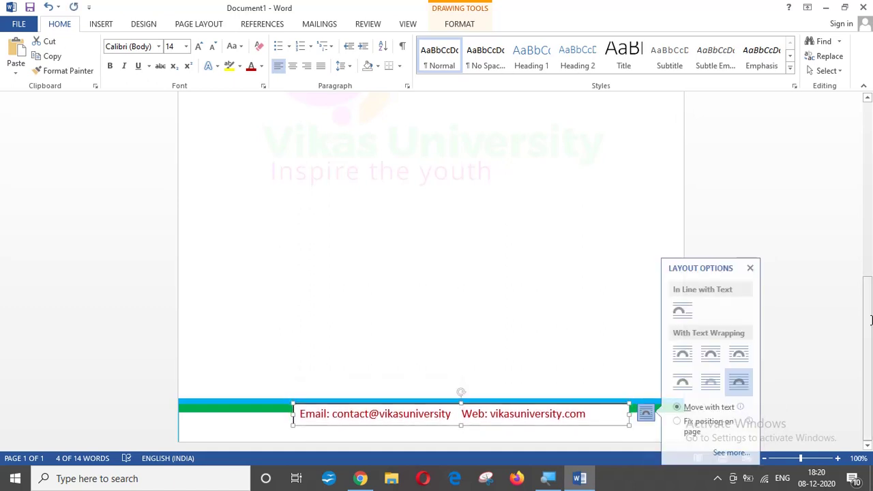
left_click(469, 418)
key("Down")
key("Down")
key("Down")
key("Down")
key("Down")
key("Down")
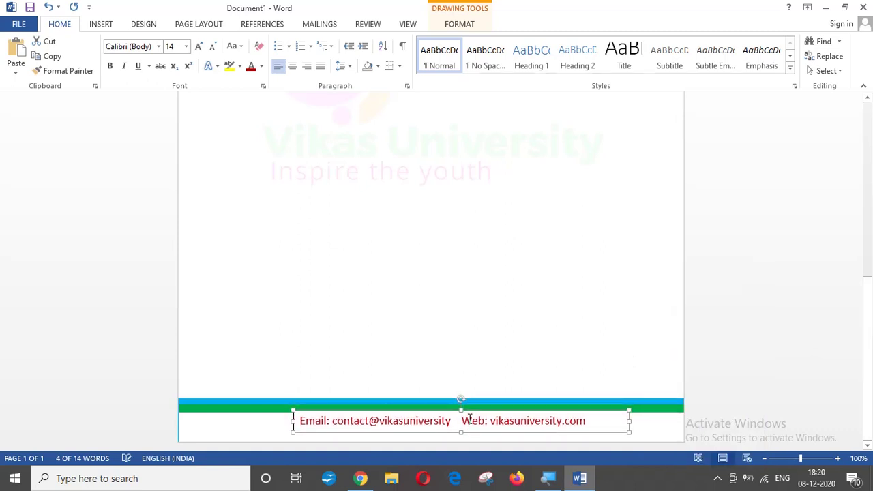
key("Down")
key("Down")
key("Down")
key("Down")
key("Down")
key("Left")
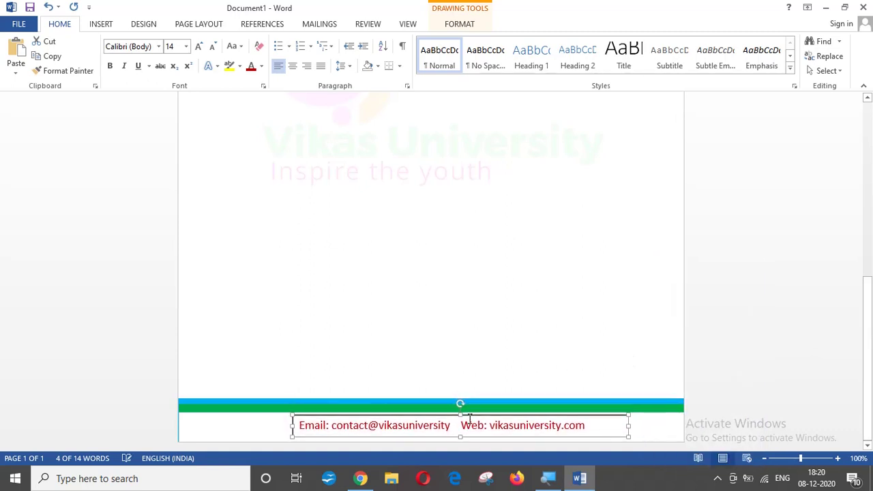
key("Left")
key("Left")
key("Down")
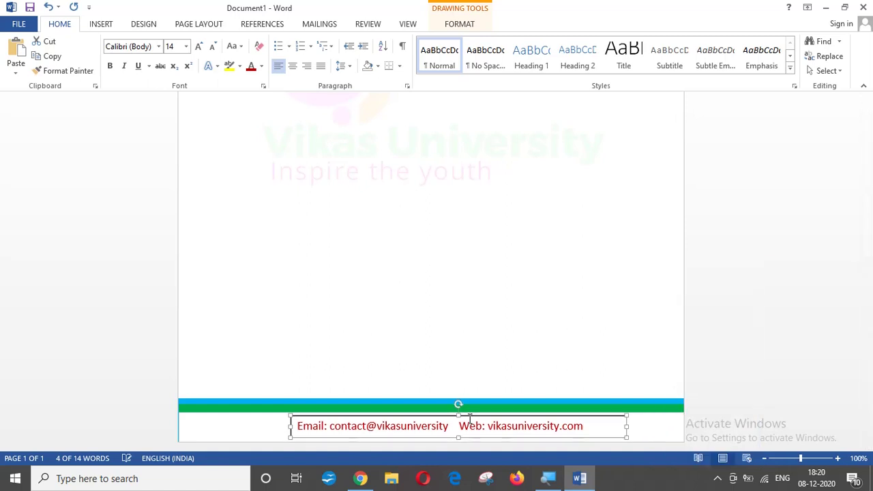
- Move the footer box to the left edge, stretch it to 20.51 cm, and push Web to the right end
left_click(456, 427)
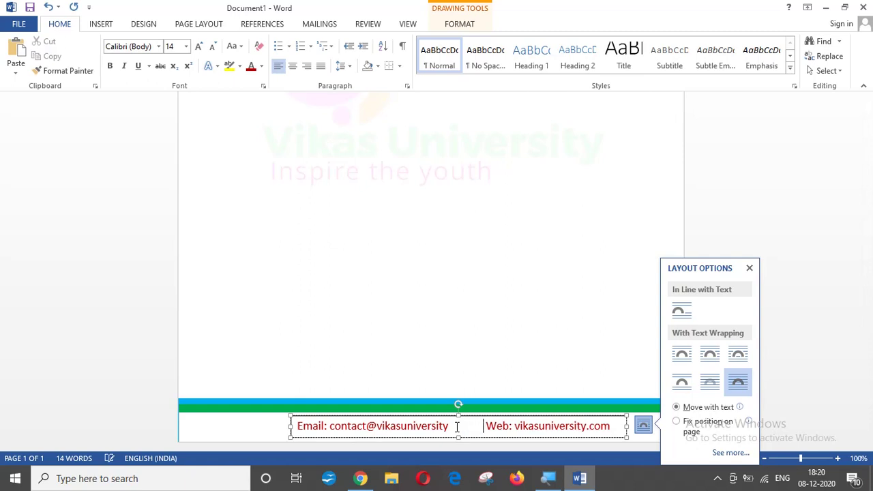
left_click_drag(288, 426, 181, 426)
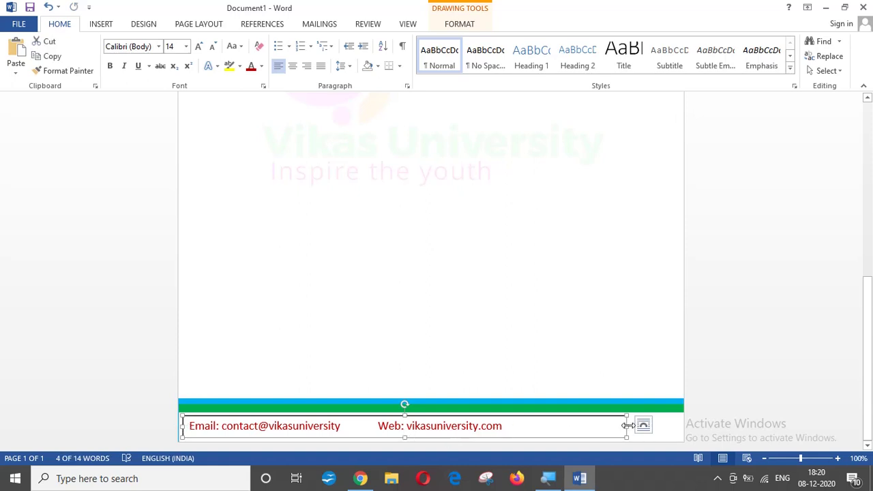
left_click_drag(627, 425, 634, 425)
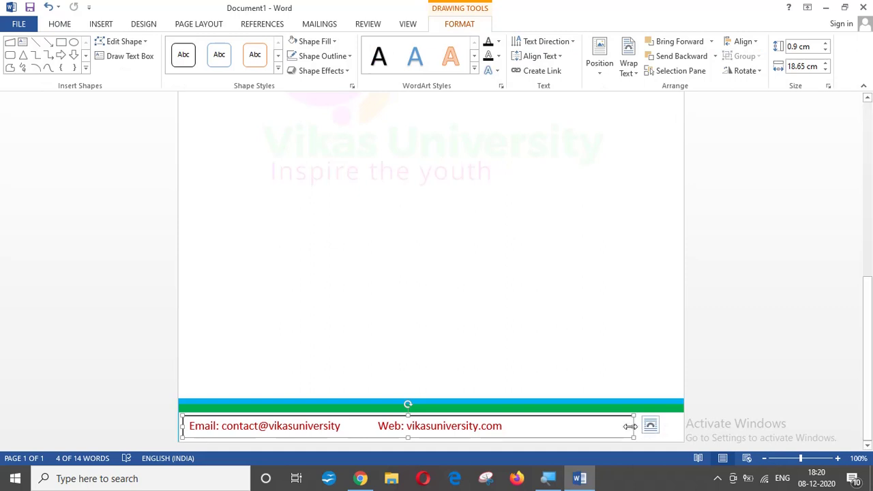
left_click_drag(633, 426, 679, 427)
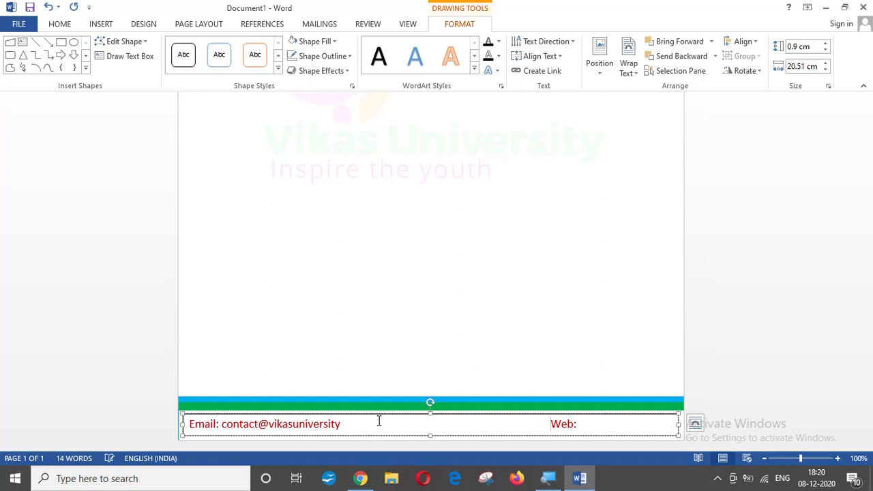
key("BackSpace")
key("BackSpace")
type("vikasuniversity.com")
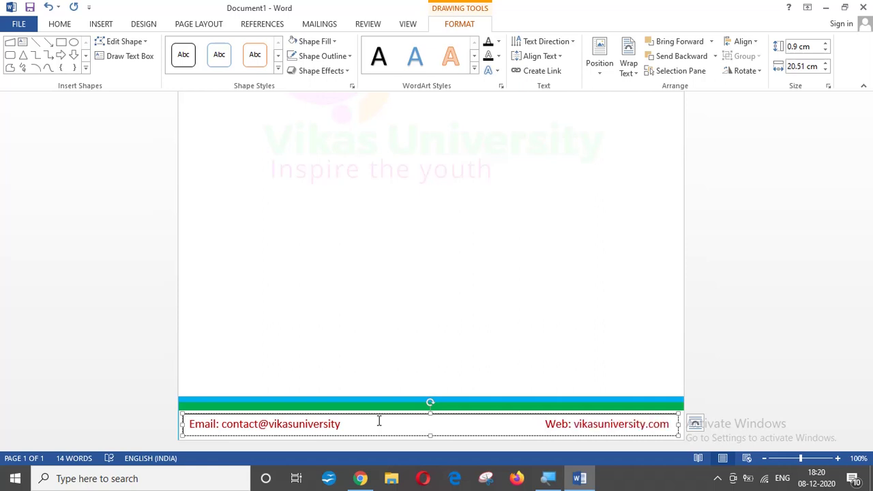
key("Escape")
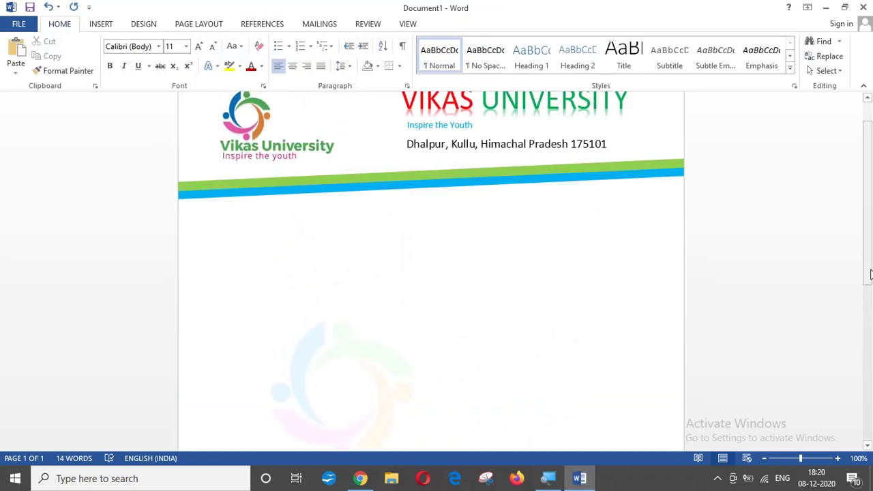
- Set the Email/Web footer box's Shape Outline to No Outline, then return to the document top
left_click_drag(871, 275, 870, 196)
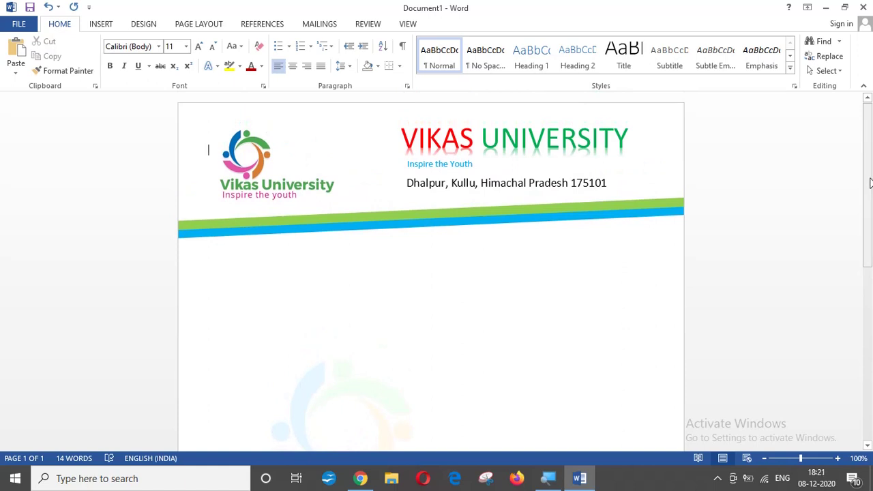
left_click_drag(870, 214, 871, 414)
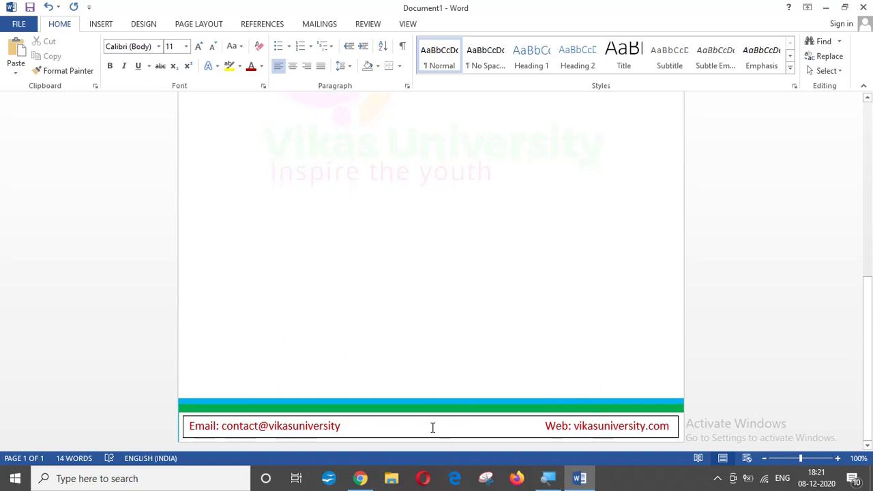
left_click(433, 427)
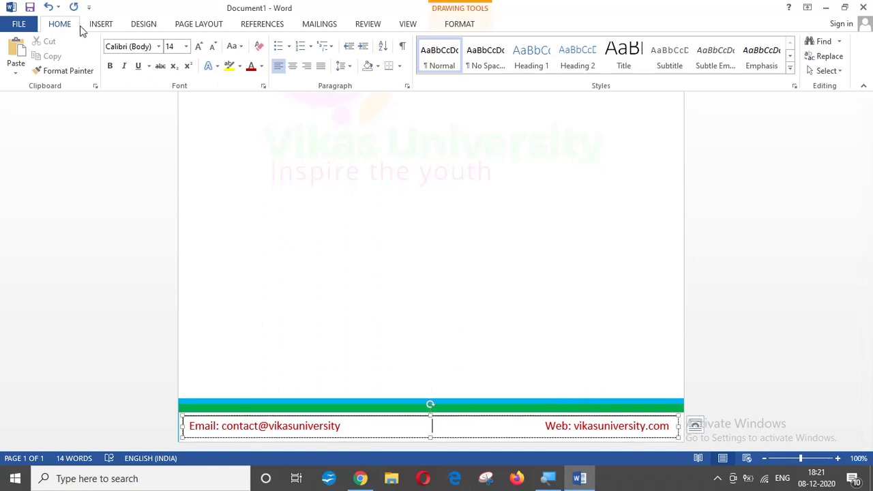
left_click(467, 26)
left_click(343, 57)
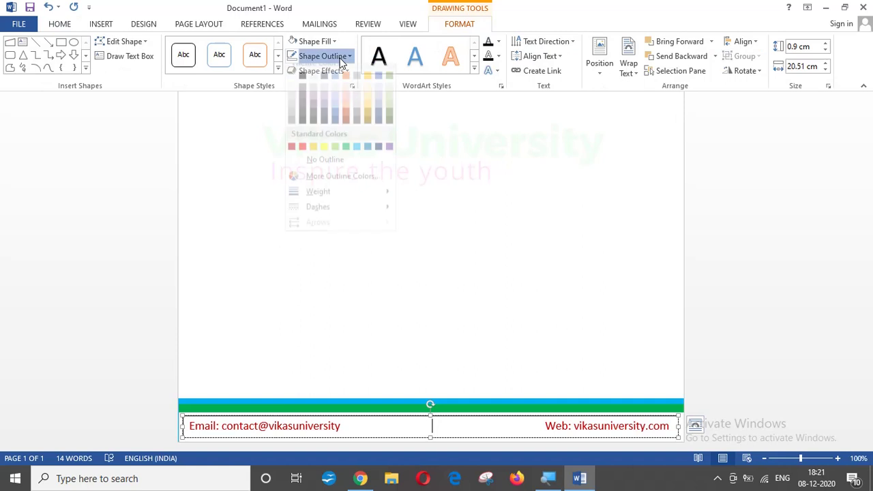
left_click(319, 170)
key("ctrl+Home")
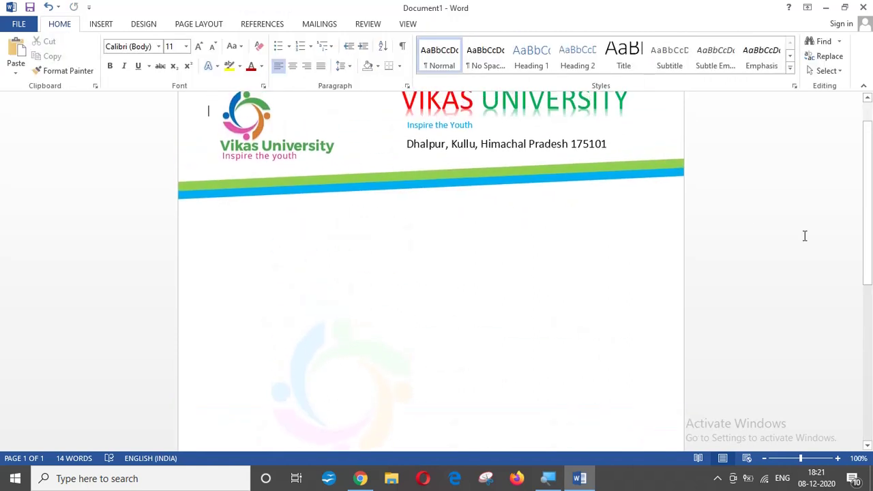
scroll(867, 173, "up", 1)
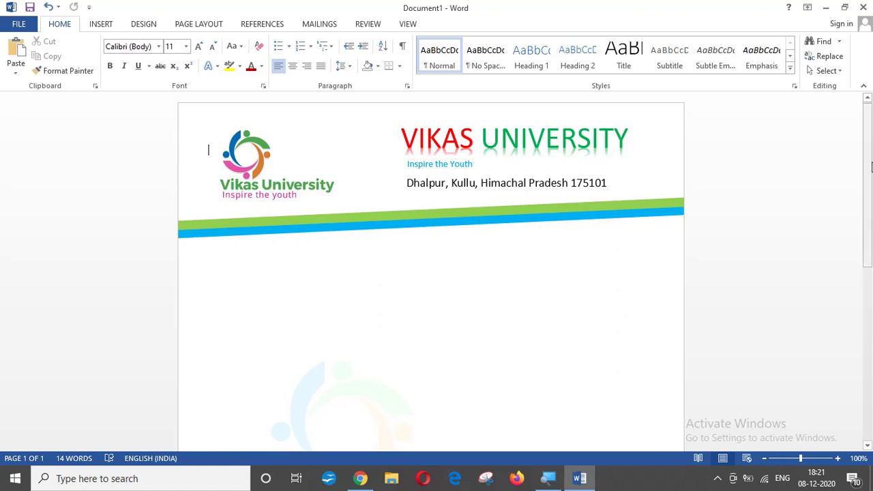
left_click_drag(870, 174, 871, 311)
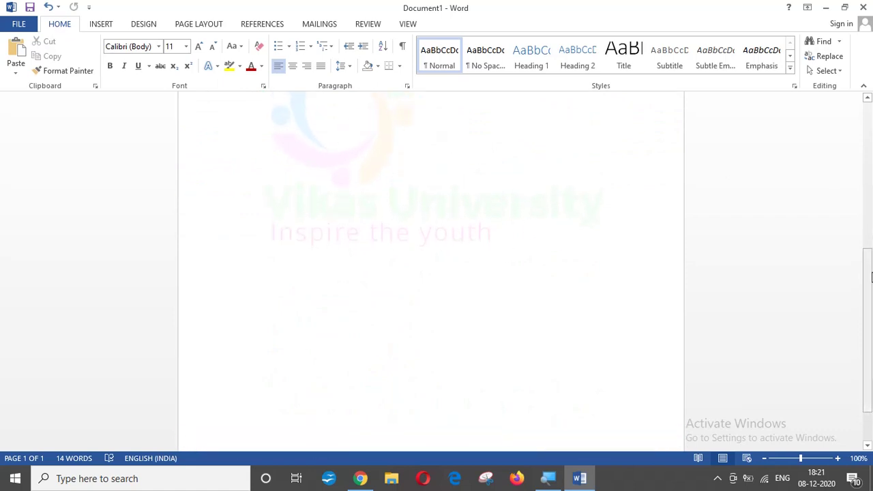
scroll(498, 389, "down", 2)
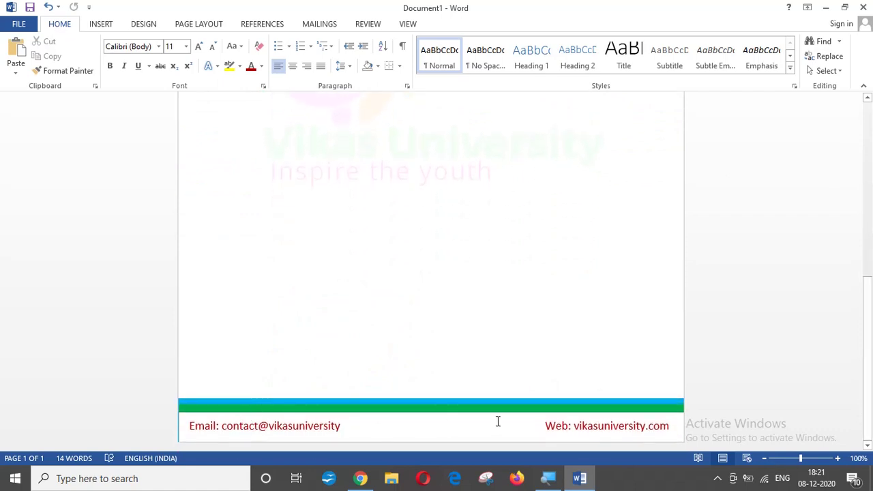
left_click_drag(870, 350, 871, 167)
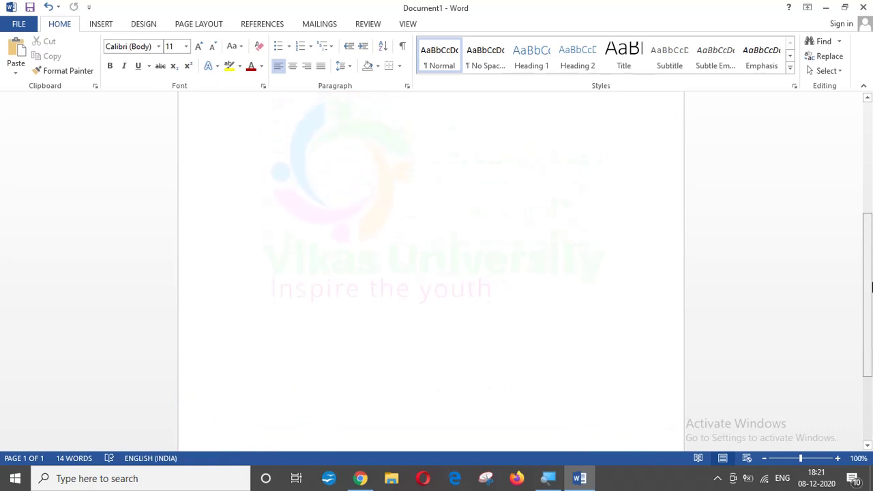
scroll(871, 168, "down", 5)
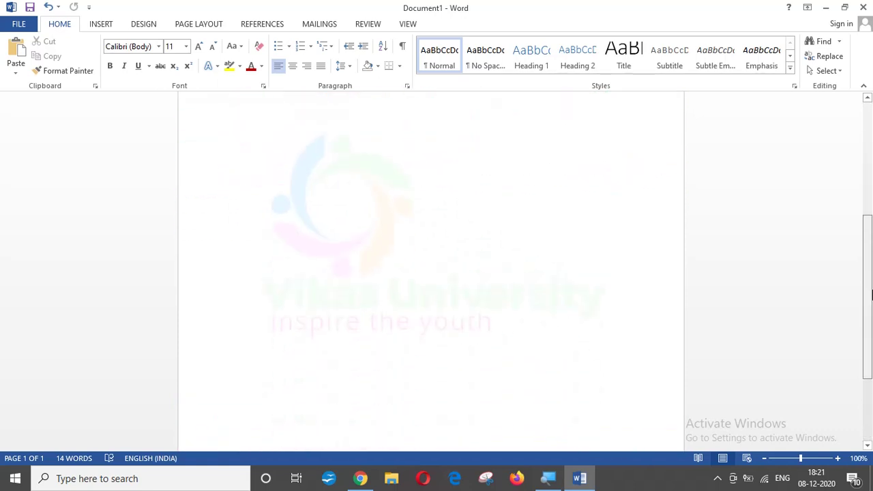
scroll(871, 164, "down", 3)
scroll(871, 157, "up", 6)
scroll(871, 156, "up", 2)
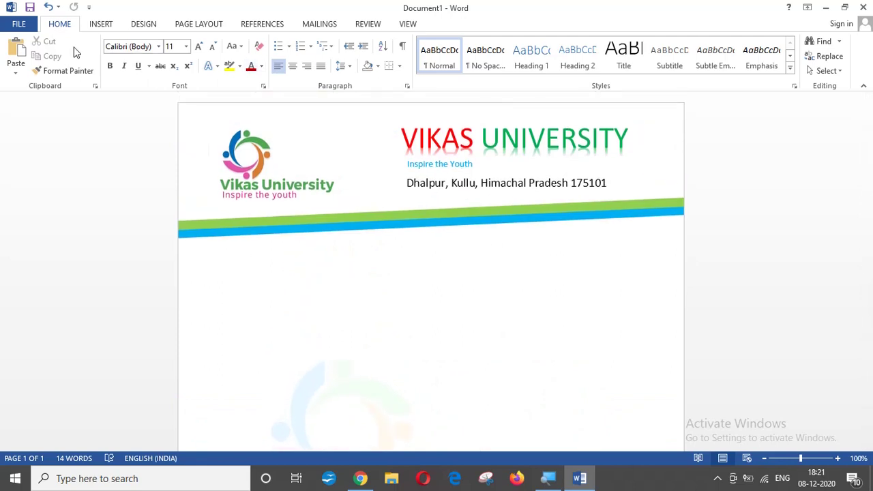
- Insert a Simple Text Box and delete its placeholder text
left_click(101, 26)
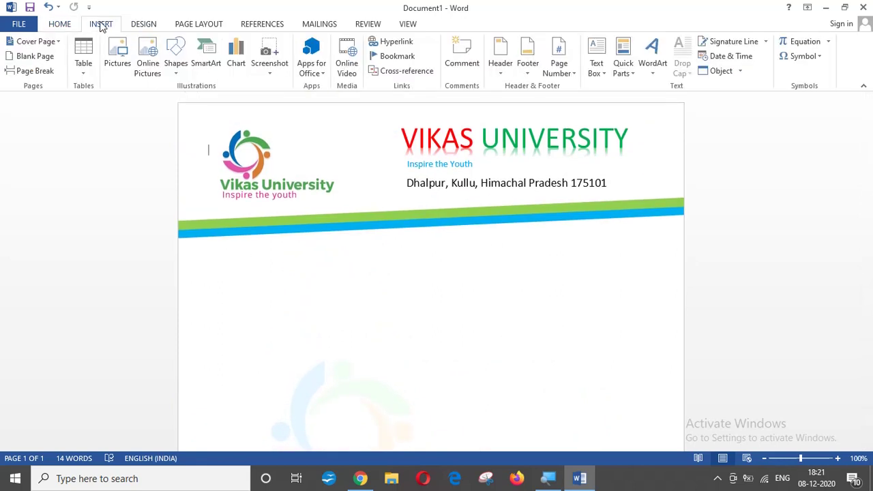
left_click(600, 71)
left_click(628, 146)
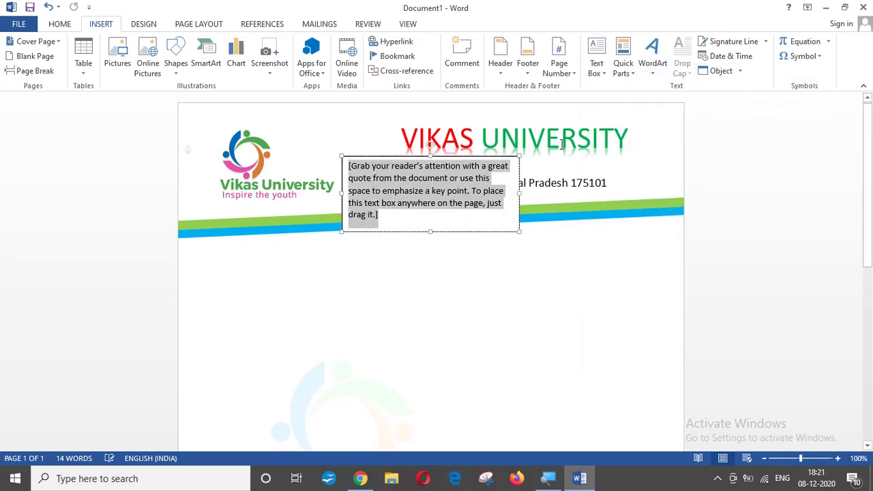
left_click(421, 176)
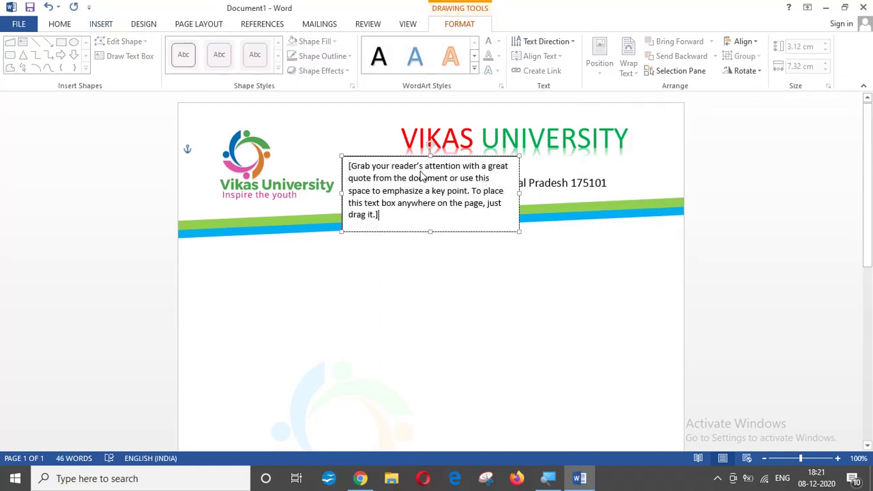
triple_click(350, 191)
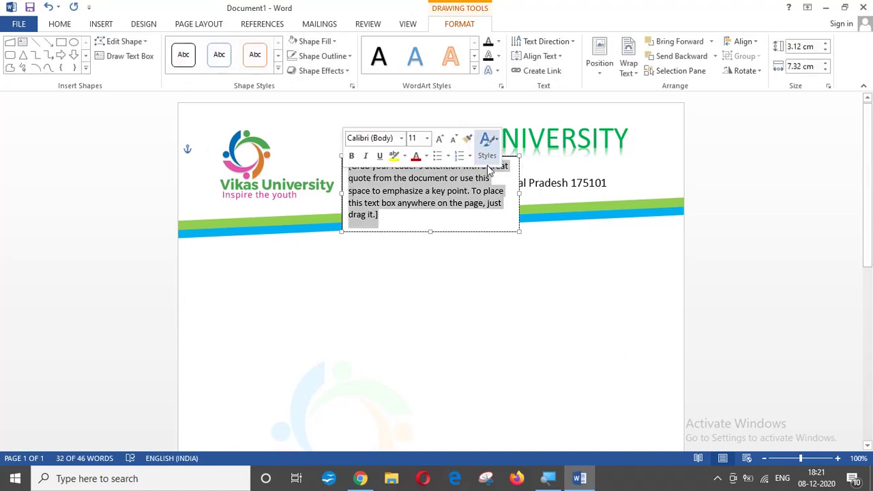
key("Delete")
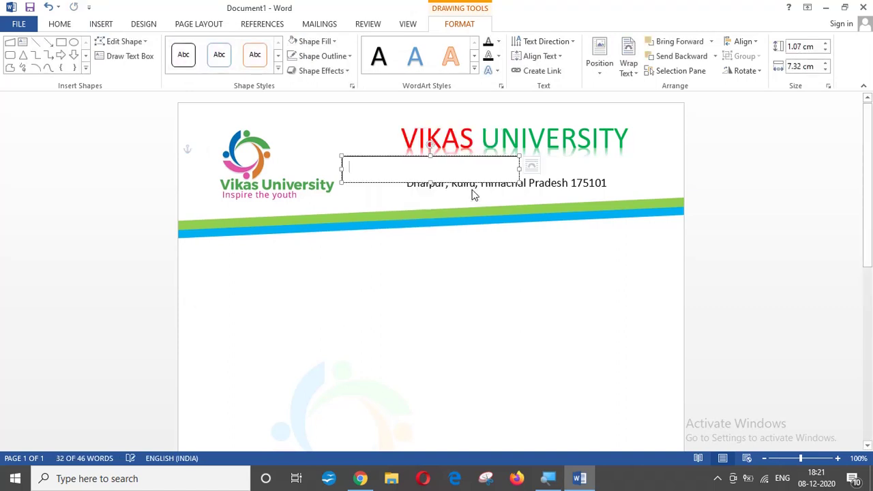
- Set the box to Top and Bottom wrapping and type the 'Ref.......... Date' line
left_click(536, 167)
left_click(574, 279)
type("Ref............")
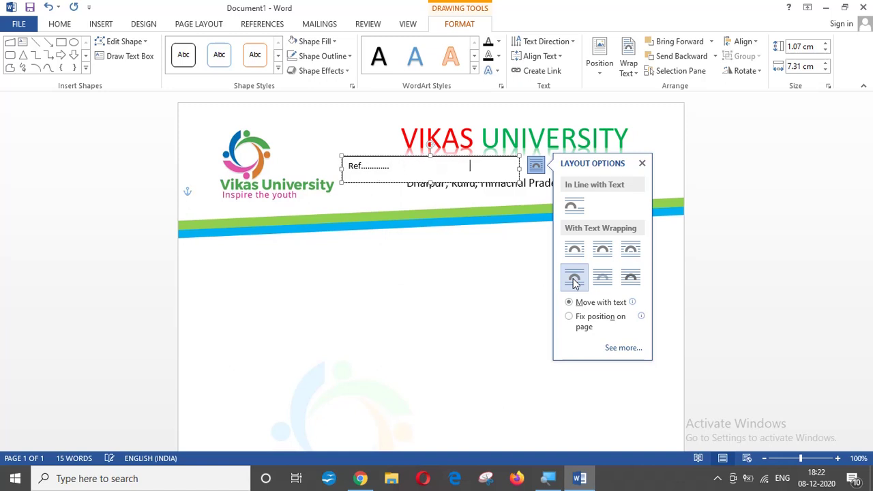
type("Date")
- Nudge the Ref/Date box just below the coloured band and against the left page edge
left_click(514, 296)
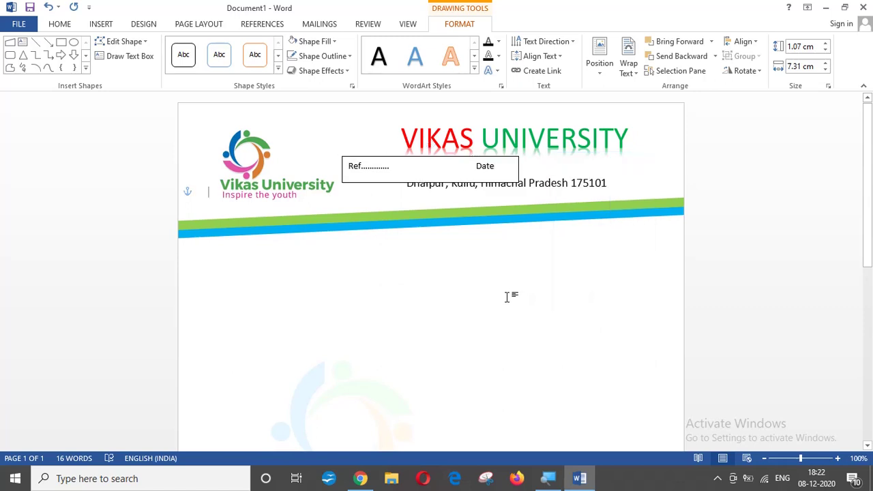
left_click(428, 165)
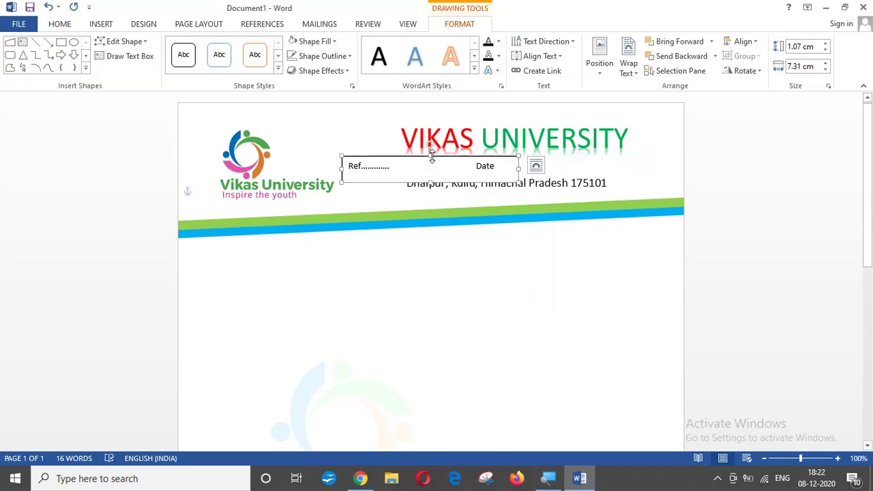
left_click(428, 156)
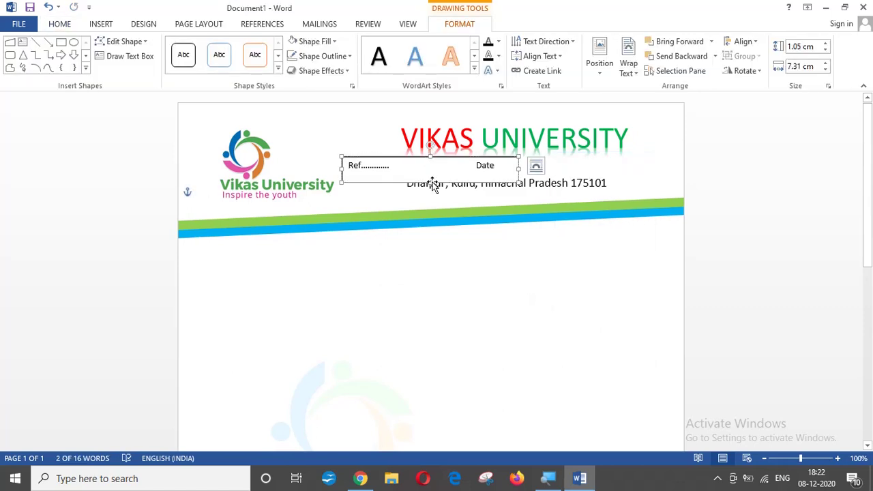
key("Down")
key("Down")
key("Down")
key("Down")
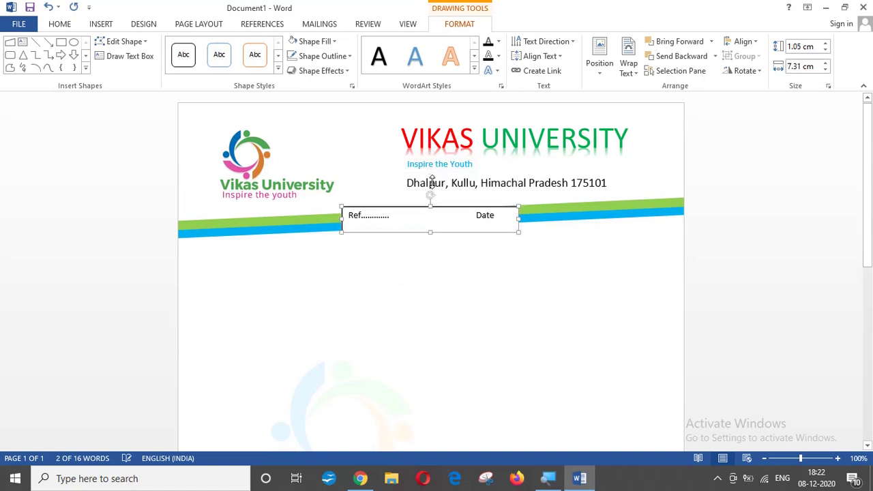
key("Down")
key("Down")
key("Down")
key("Left")
key("Left")
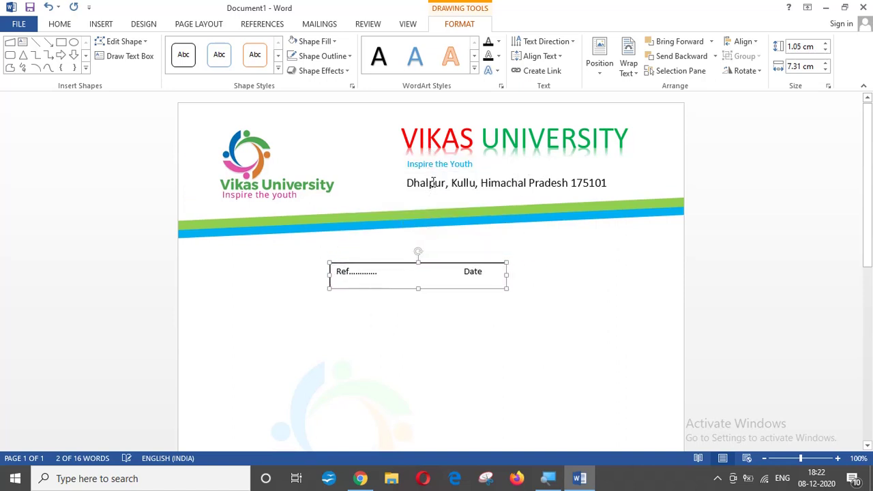
key("Left")
key("Left")
key("Left")
key("Left")
key("Left")
key("Left")
key("Left")
key("Left")
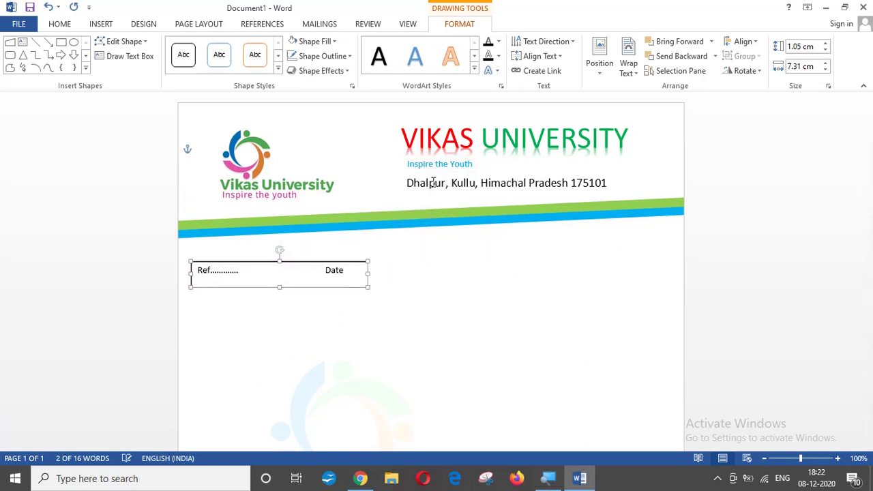
key("ctrl+Up")
key("ctrl+Up")
key("ctrl+Up")
key("ctrl+Up")
key("ctrl+Up")
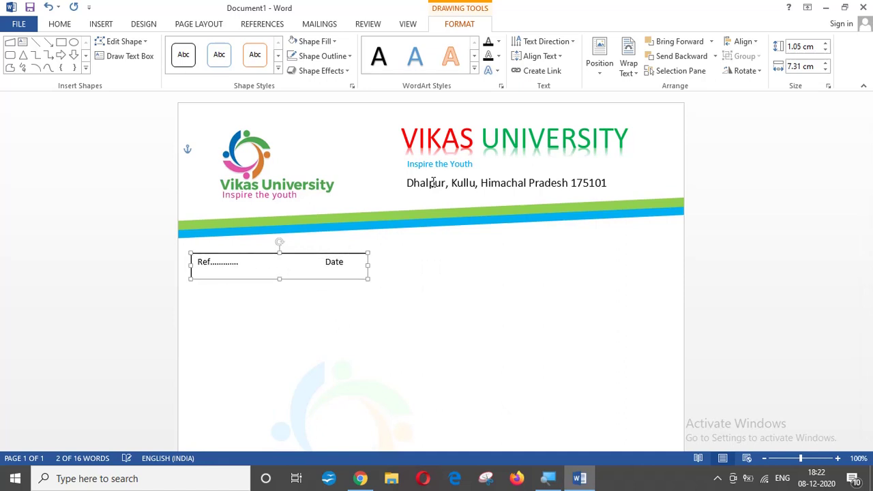
key("ctrl+Up")
key("ctrl+Up")
key("ctrl+Up")
key("ctrl+Up")
key("ctrl+Up")
key("ctrl+Up")
key("ctrl+Up")
key("ctrl+Up")
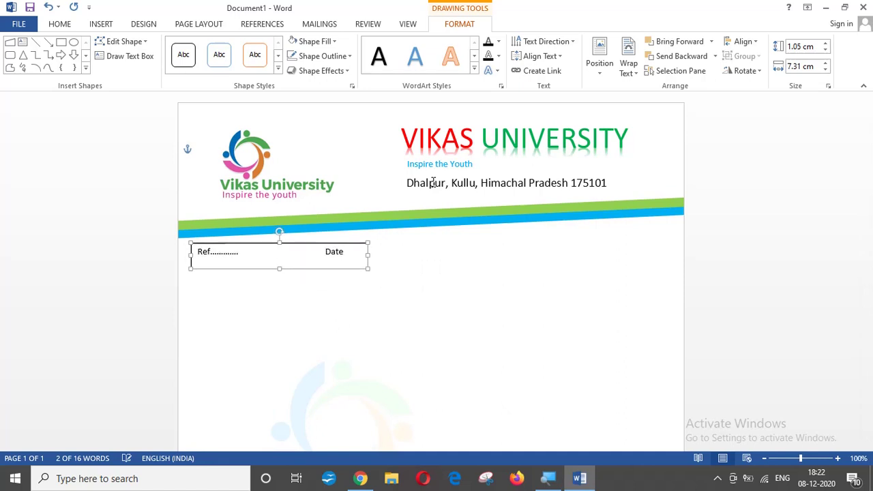
key("ctrl+Left")
key("ctrl+Left")
key("ctrl+Left")
key("ctrl+Left")
key("ctrl+Left")
key("ctrl+Left")
key("ctrl+Left")
key("ctrl+Left")
key("ctrl+Left")
key("ctrl+Left")
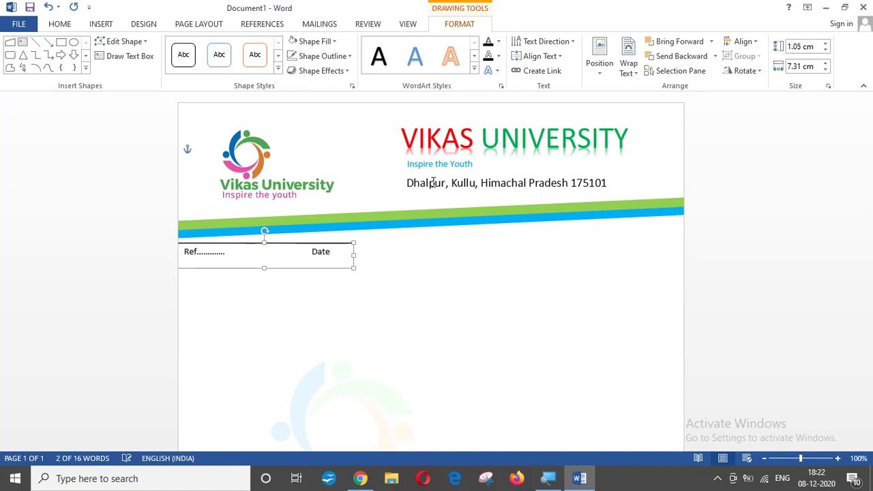
key("ctrl+Left")
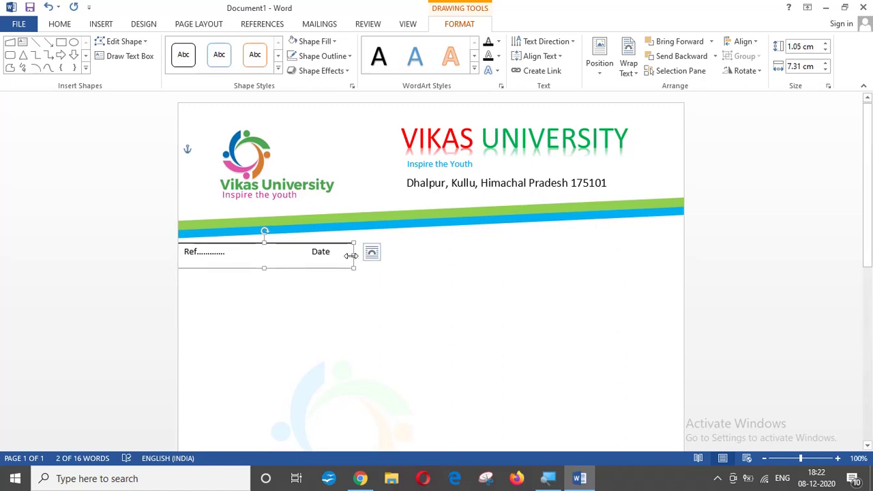
- Stretch the Ref/Date box to 20.93 cm across the page and push 'Date' to its right end
left_click_drag(352, 255, 683, 257)
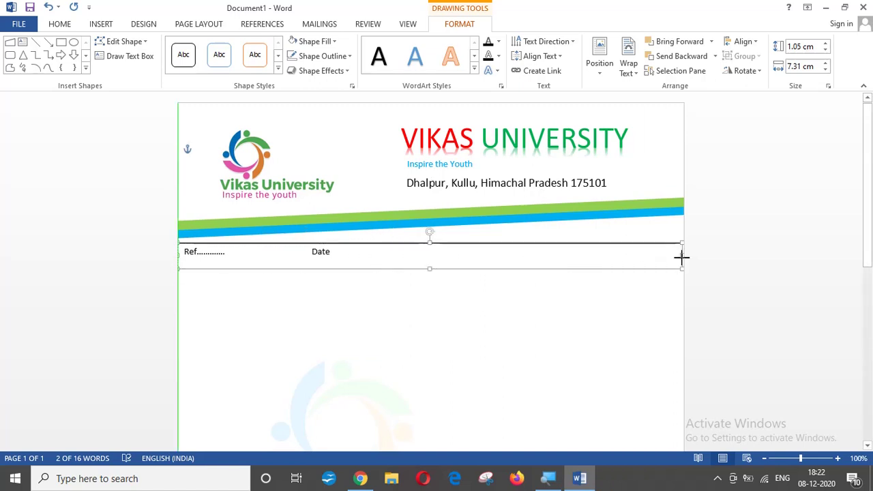
left_click(533, 302)
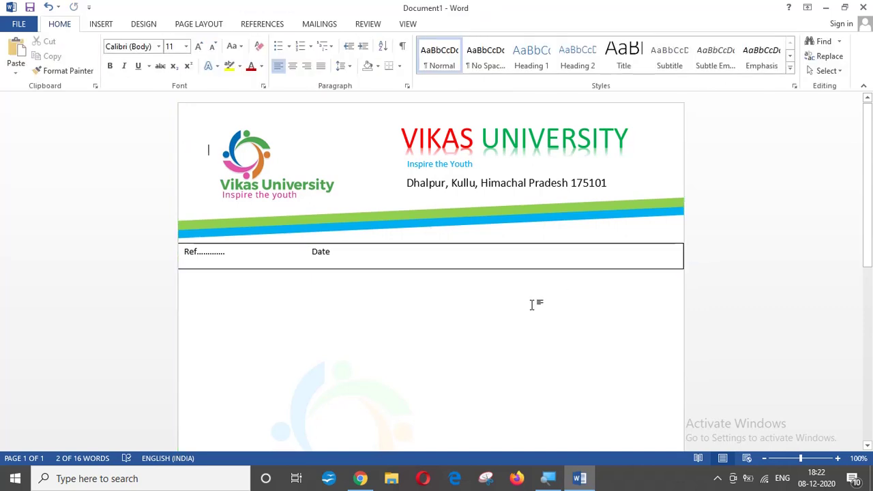
left_click(313, 253)
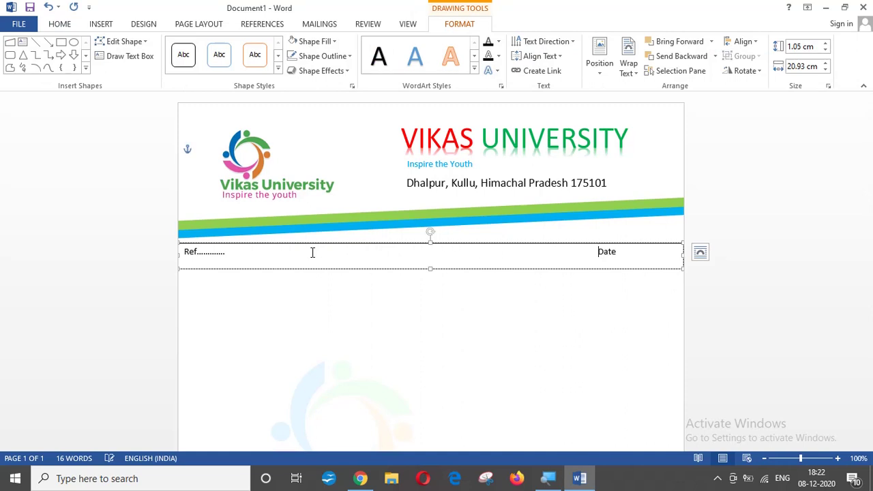
left_click(342, 313)
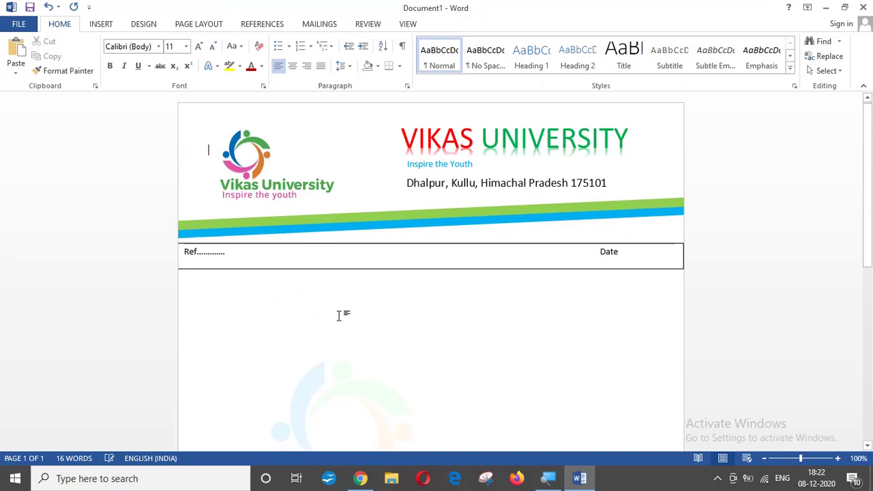
left_click(394, 262)
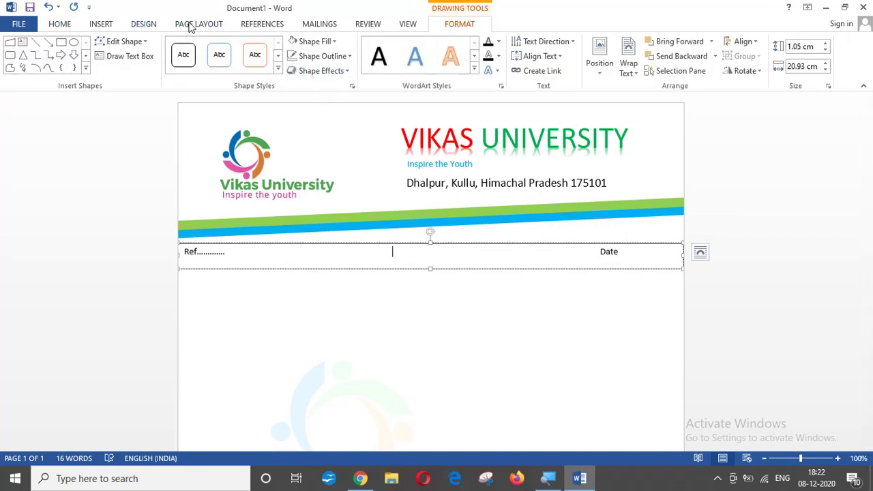
- Set the Ref/Date box's Shape Outline to No Outline and deselect it to check
left_click(334, 57)
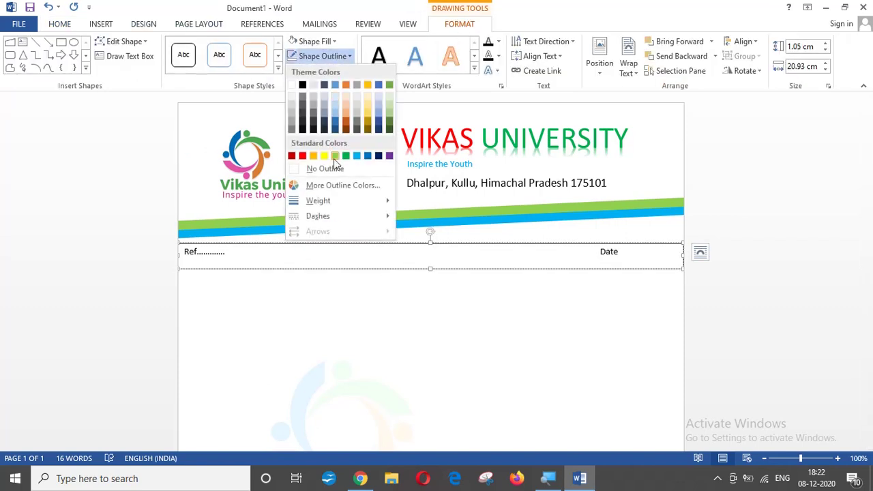
left_click(333, 173)
left_click(453, 328)
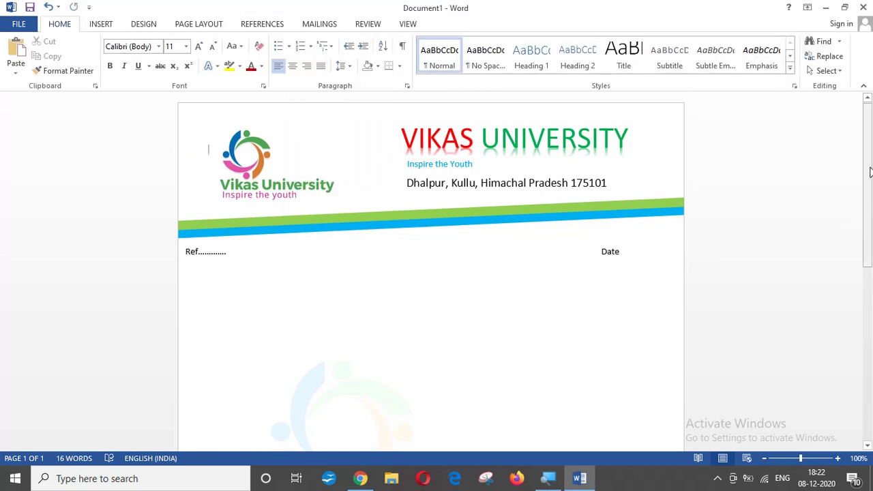
mouse_move(870, 172)
left_mouse_down()
mouse_move(870, 405)
mouse_move(870, 100)
left_mouse_up()
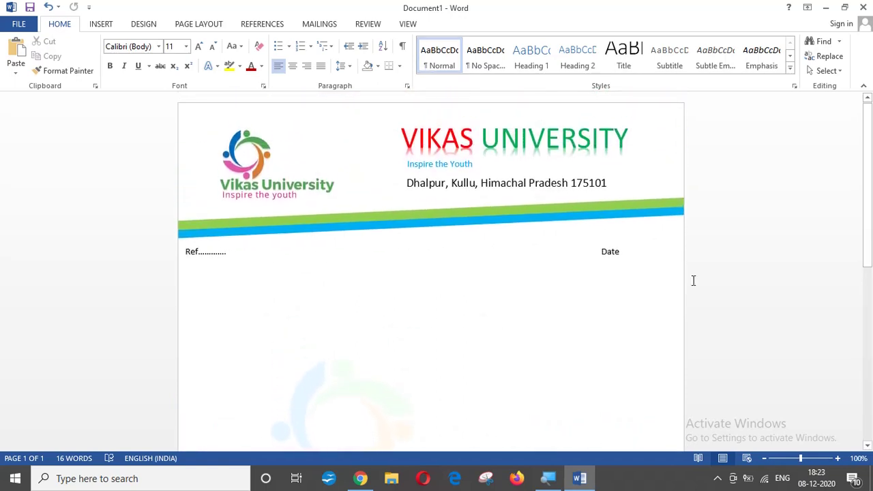
- Zoom out to 30%, then back in to 40% to view the full letterhead page
left_click(764, 459)
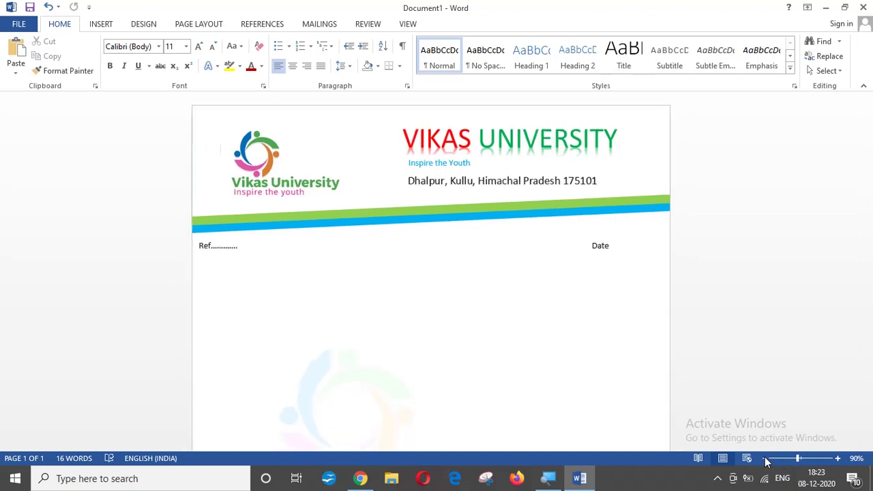
left_click(765, 460)
left_click(765, 460)
left_click(764, 459)
left_click(765, 459)
left_click(764, 460)
left_click(765, 459)
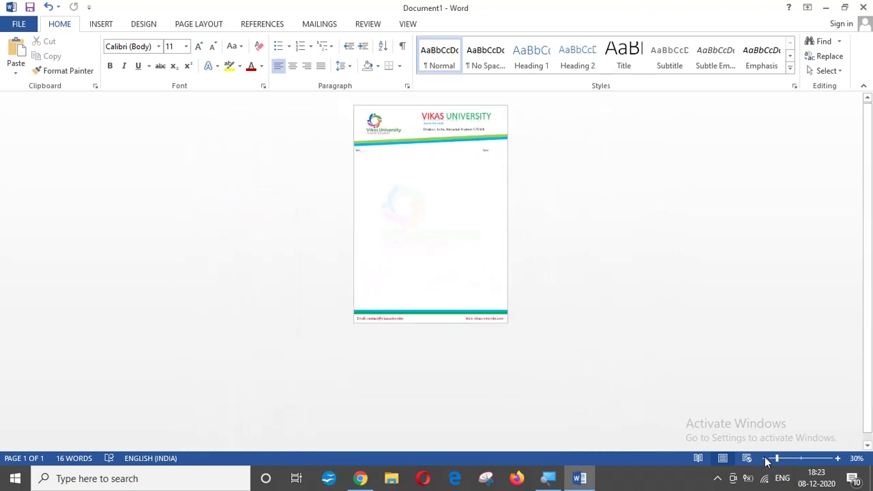
left_click(838, 460)
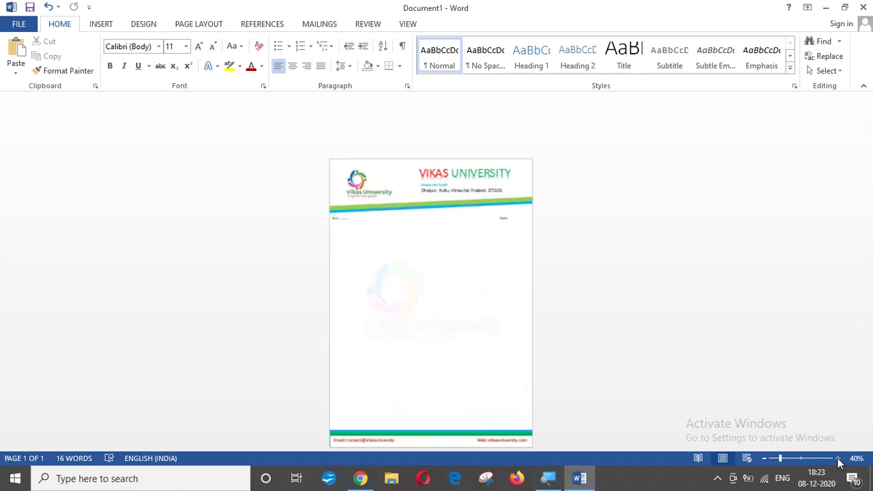